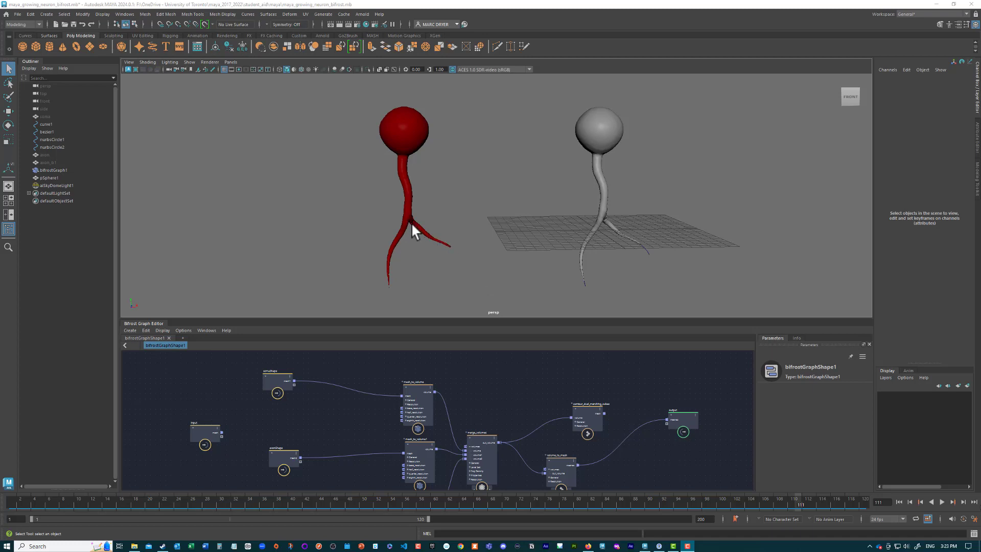
Step: Examine the red and grey neuron models from several angles, including the soma and the forked axon of each
mouse_move(412, 223)
left_mouse_down("alt")
mouse_move(379, 222)
mouse_move(484, 218)
mouse_move(419, 219)
left_mouse_up("alt")
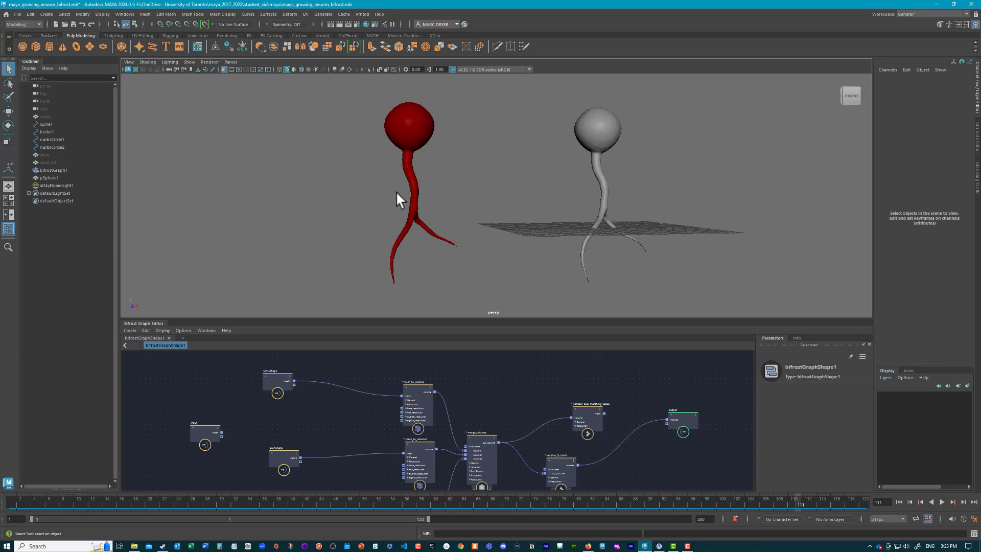
mouse_move(493, 192)
left_mouse_down("alt")
mouse_move(467, 193)
mouse_move(484, 197)
left_mouse_up("alt")
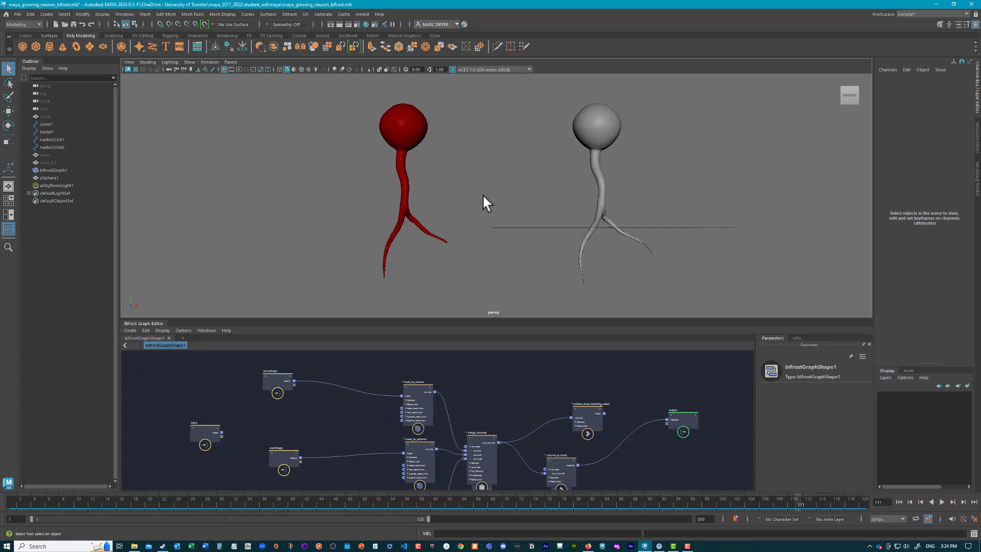
left_click_drag(483, 196, 472, 218, "alt")
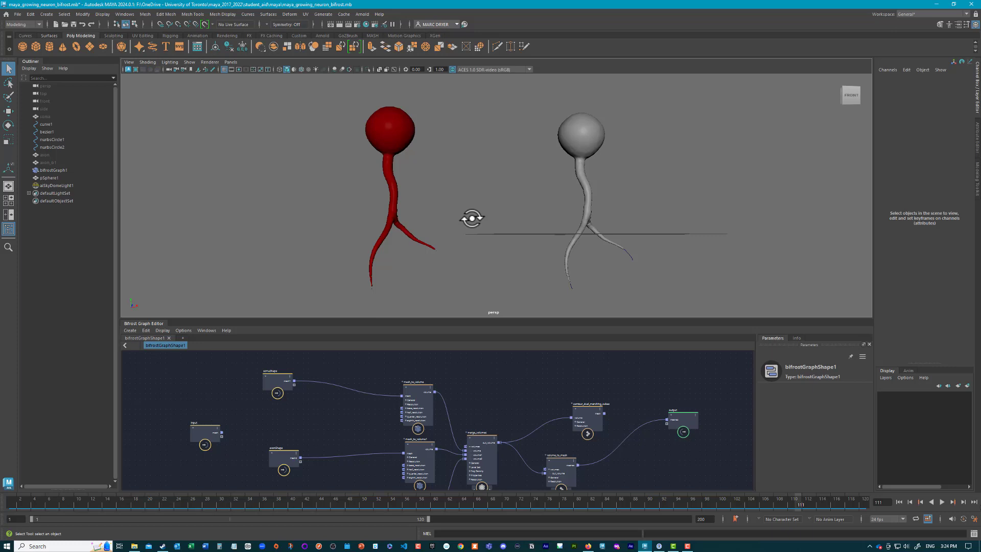
left_click_drag(484, 217, 452, 233, "alt")
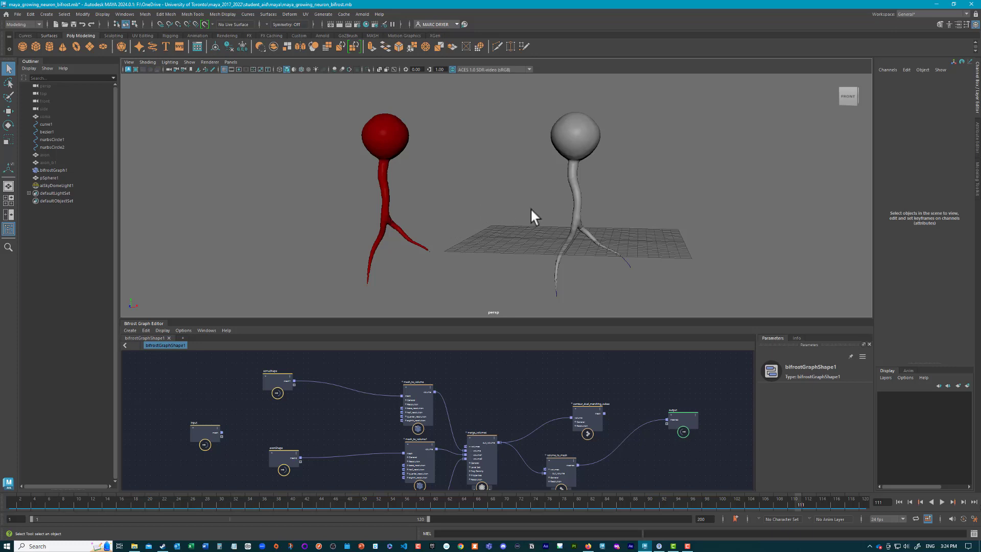
left_click_drag(314, 201, 555, 202, "alt")
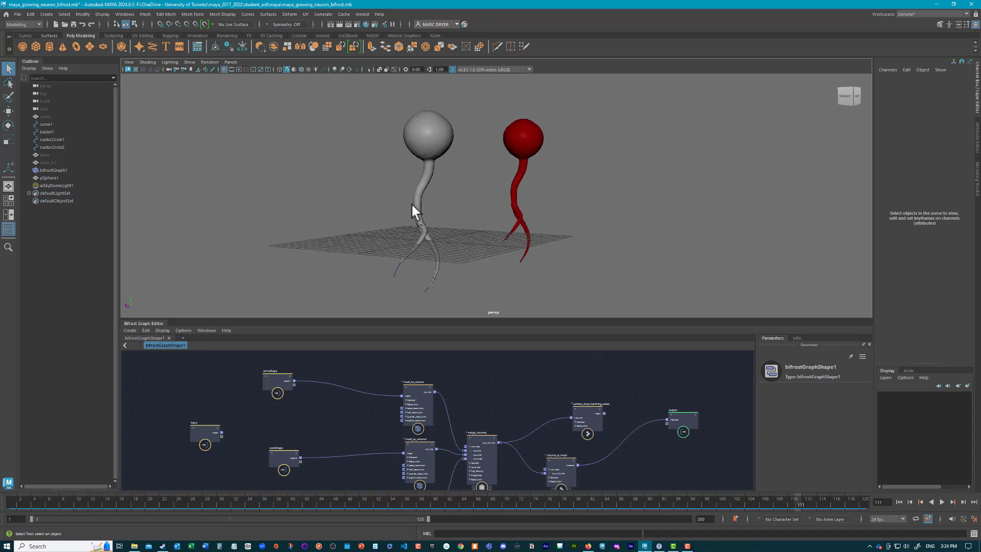
right_click_drag(389, 202, 579, 217, "alt")
left_click_drag(485, 221, 478, 245, "alt")
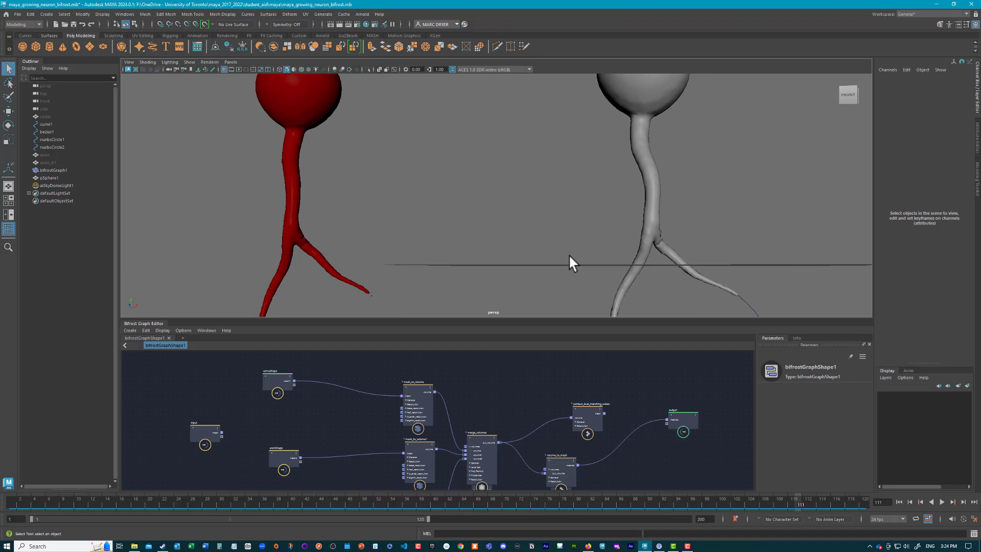
right_click_drag(617, 247, 502, 228, "alt")
left_click_drag(502, 228, 500, 224, "alt")
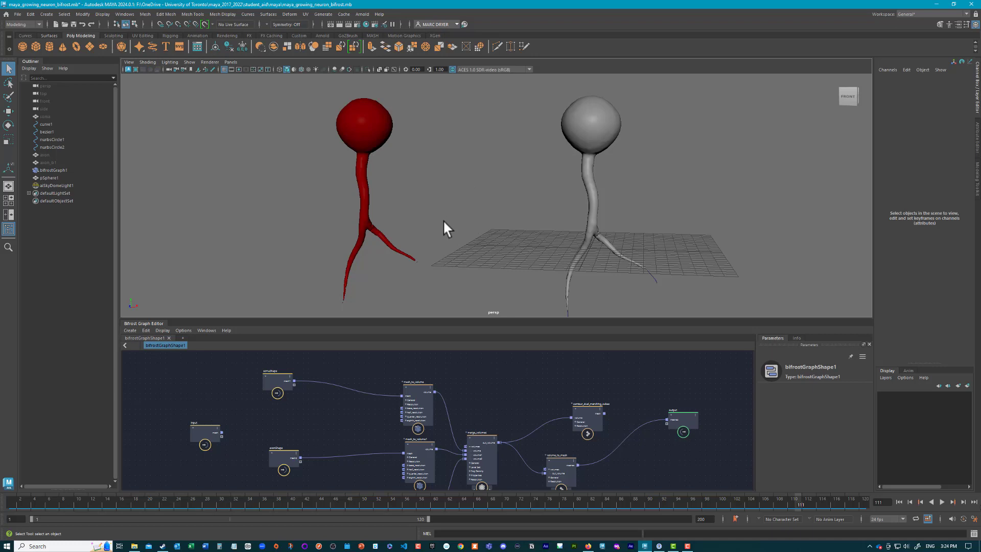
middle_click_drag(516, 235, 431, 223, "alt")
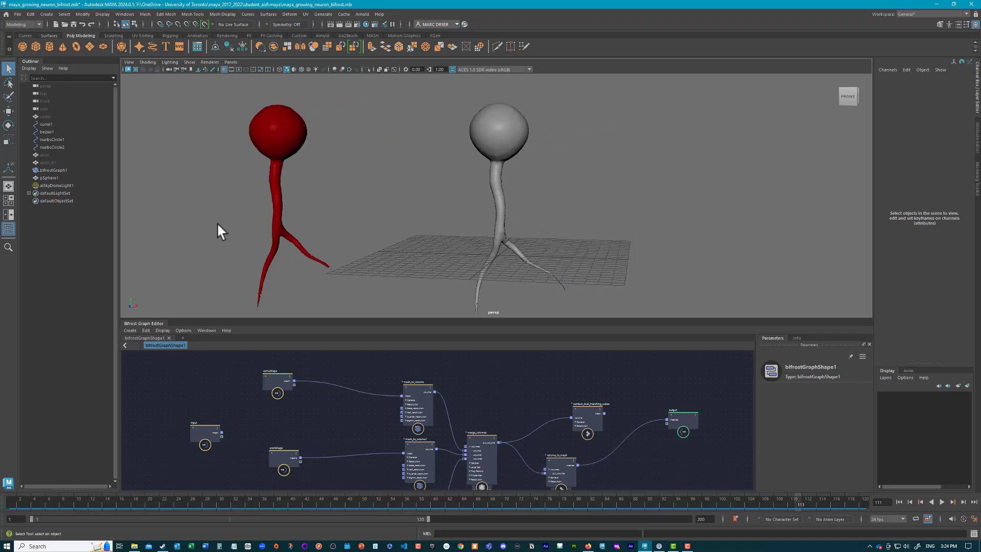
Step: Select the nurbsCircle1 profile and the bezier1 and curve1 path curves one after another to identify the extrusion sources
left_click(56, 139)
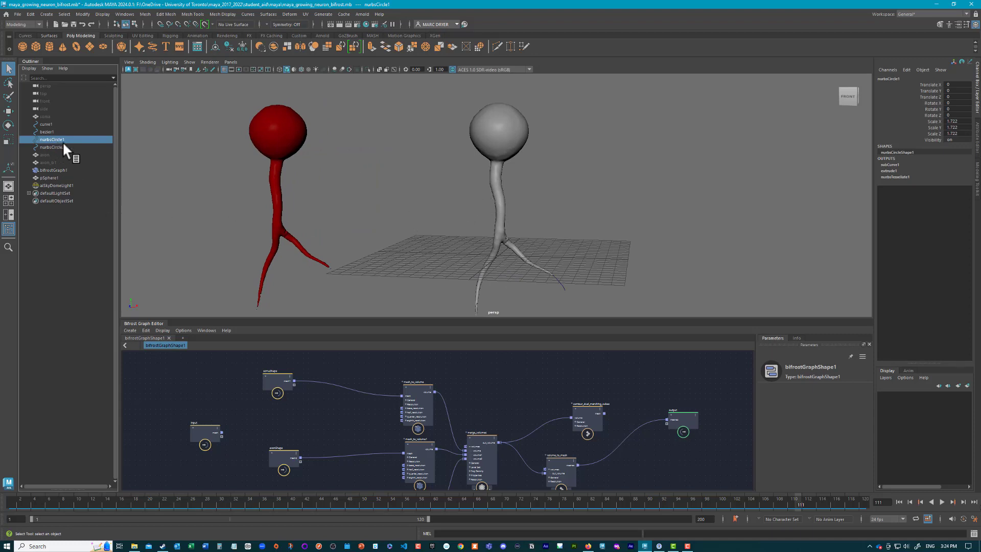
middle_click_drag(543, 210, 488, 140, "alt")
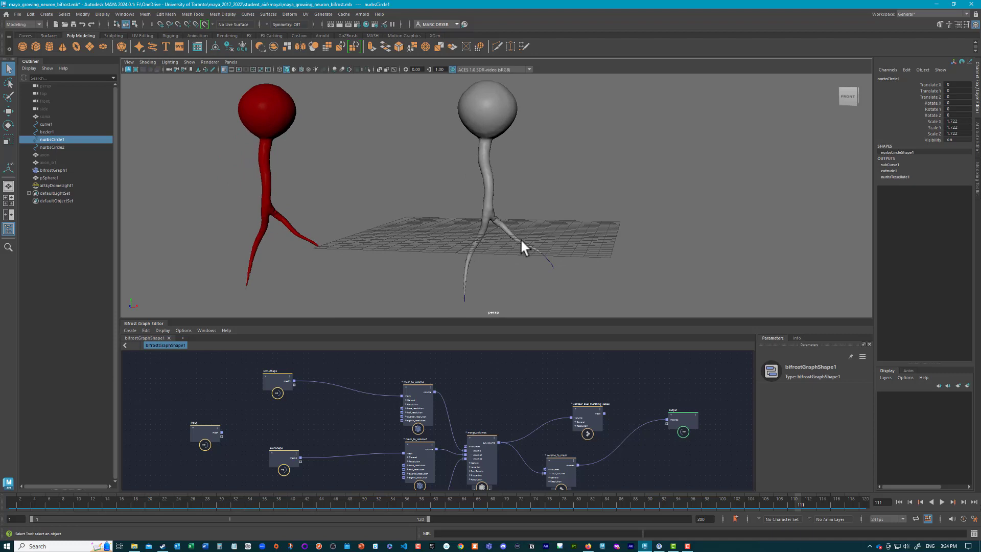
left_click_drag(545, 273, 541, 286)
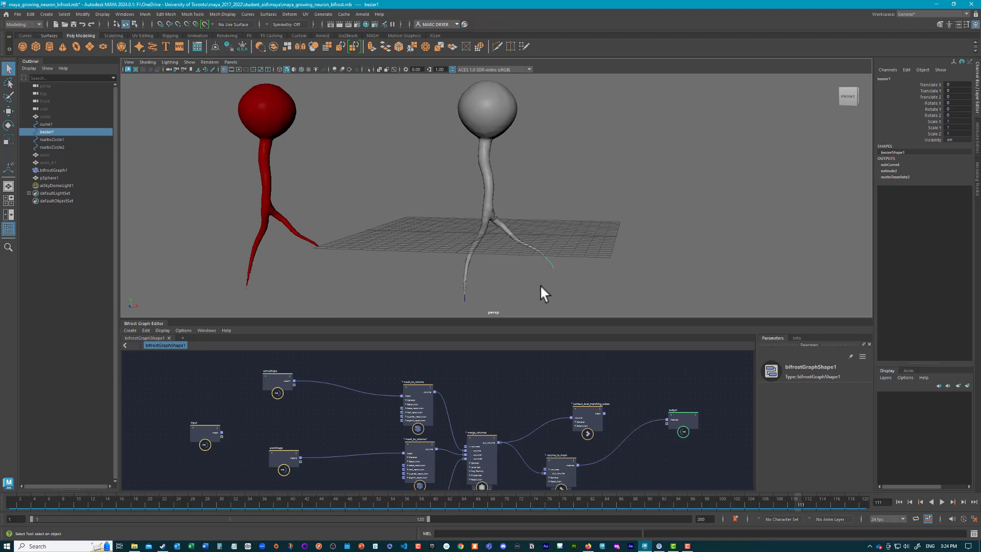
left_click(461, 302)
left_click_drag(459, 298, 465, 305)
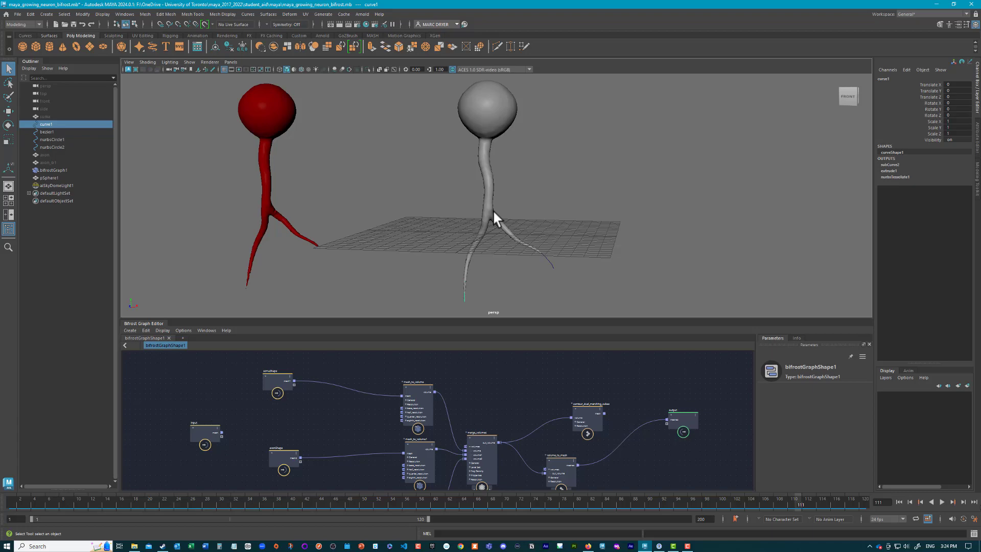
Step: Scrub the animation to frame 87 and examine the grey neuron's axon fork up close as the branches grow
right_click_drag(275, 191, 516, 226, "alt")
middle_click_drag(483, 227, 550, 165, "alt")
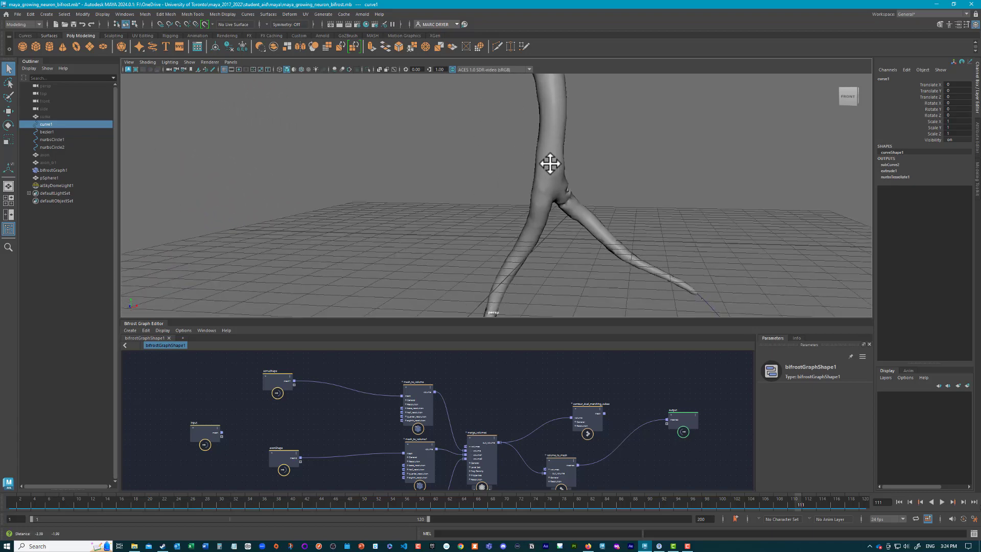
mouse_move(547, 174)
left_mouse_down("alt")
mouse_move(513, 175)
mouse_move(532, 179)
left_mouse_up("alt")
right_click_drag(536, 182, 579, 207, "alt")
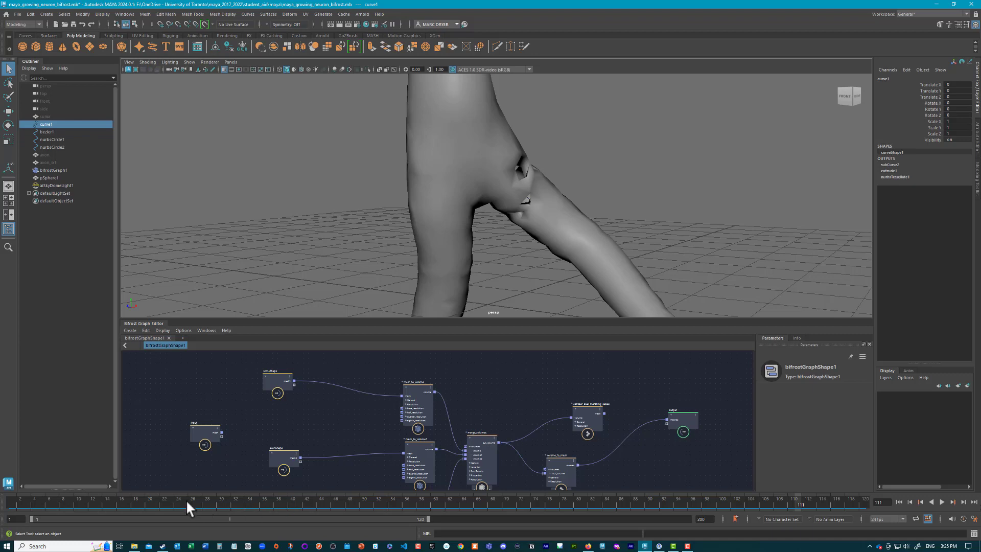
left_click(168, 498)
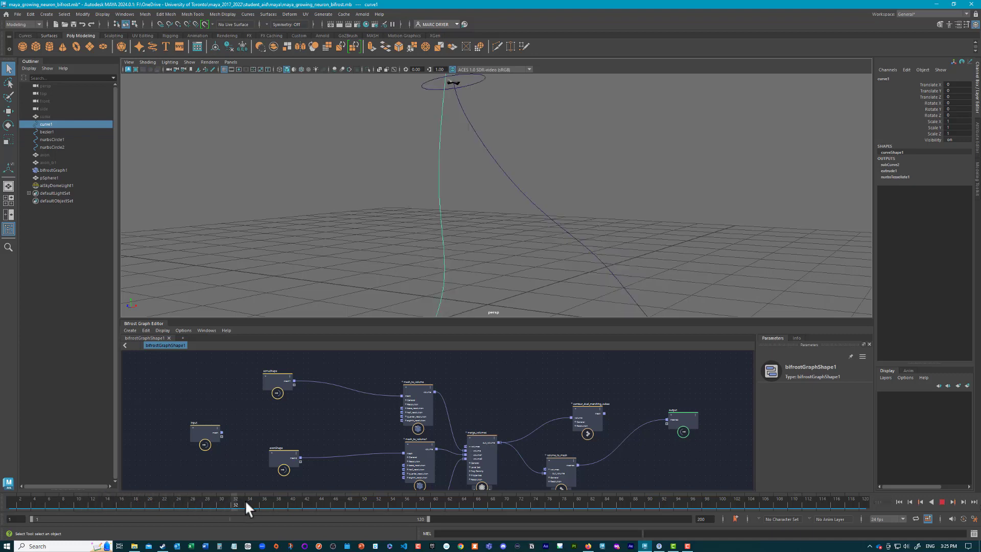
left_click_drag(245, 500, 628, 529)
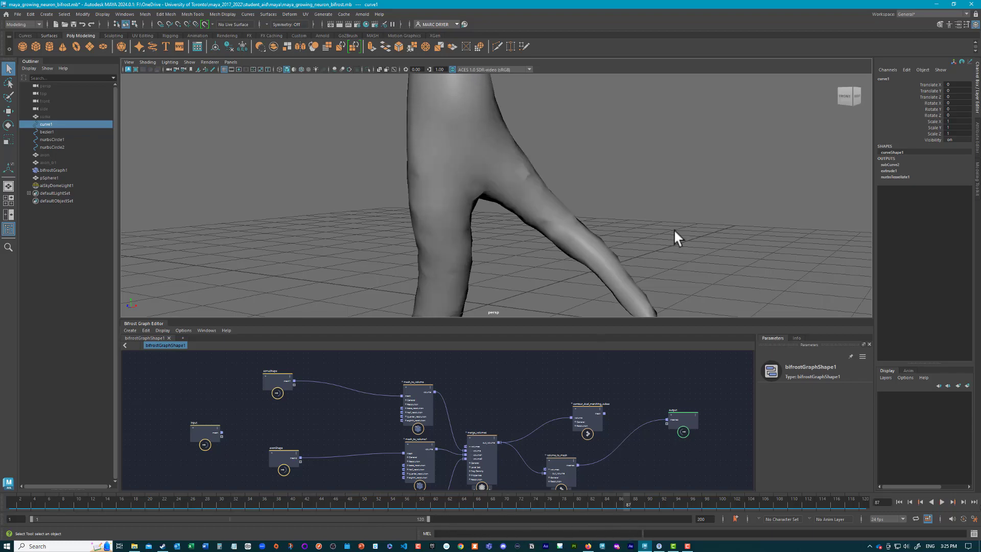
middle_click_drag(675, 230, 552, 212, "alt")
right_click_drag(552, 213, 493, 265, "alt")
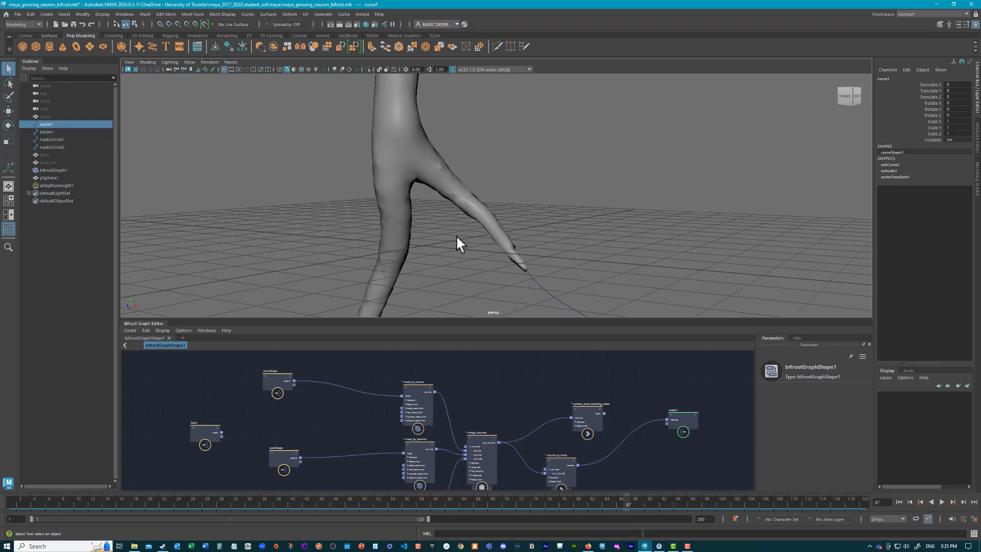
mouse_move(456, 234)
left_mouse_down("alt")
mouse_move(495, 212)
mouse_move(508, 219)
mouse_move(436, 215)
mouse_move(453, 226)
left_mouse_up("alt")
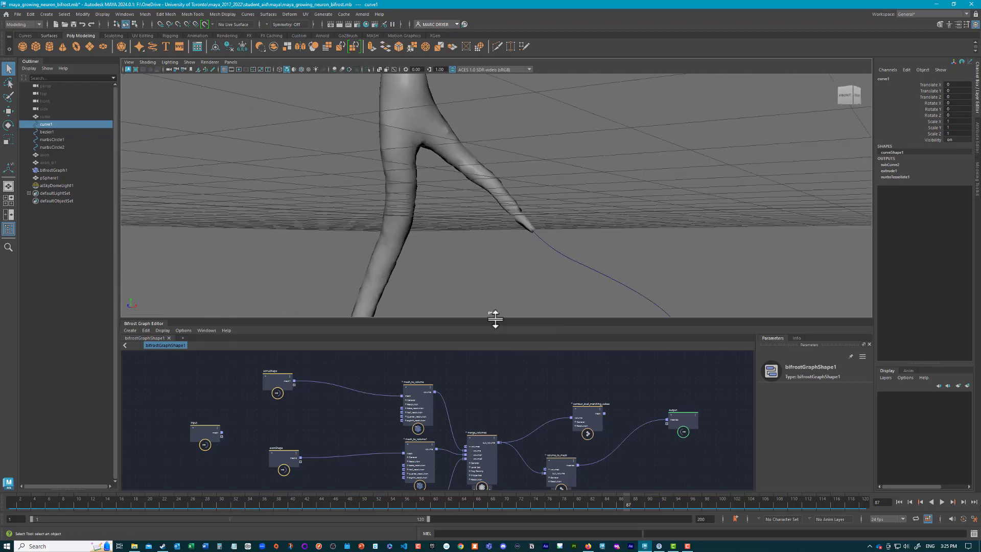
Step: Enlarge the Bifrost Graph Editor and inspect the somaShape input node alongside the grey neuron's soma
left_click_drag(496, 319, 470, 205)
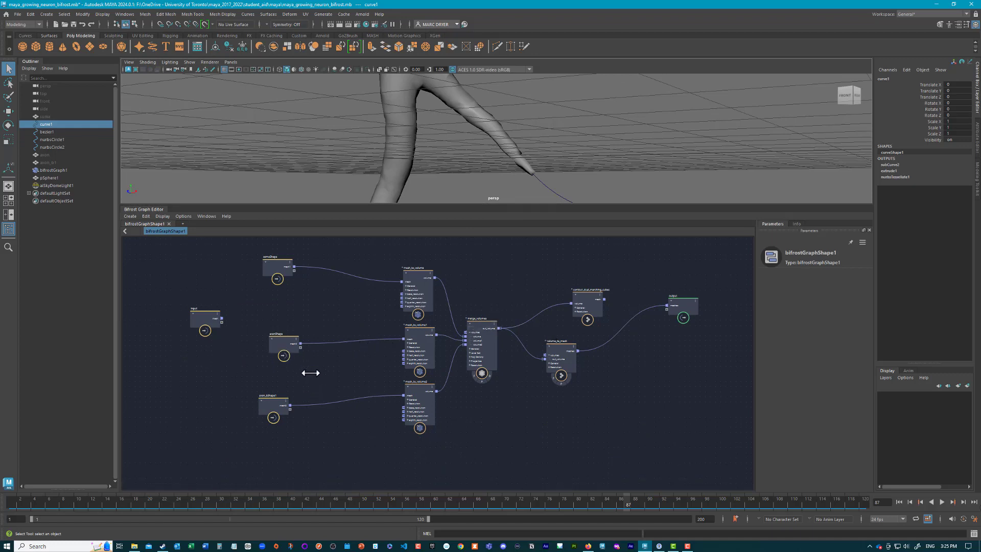
middle_click_drag(332, 395, 412, 412, "alt")
right_click_drag(320, 376, 401, 381, "alt")
middle_click_drag(401, 381, 381, 440)
left_click(361, 289)
left_click_drag(364, 290, 356, 287)
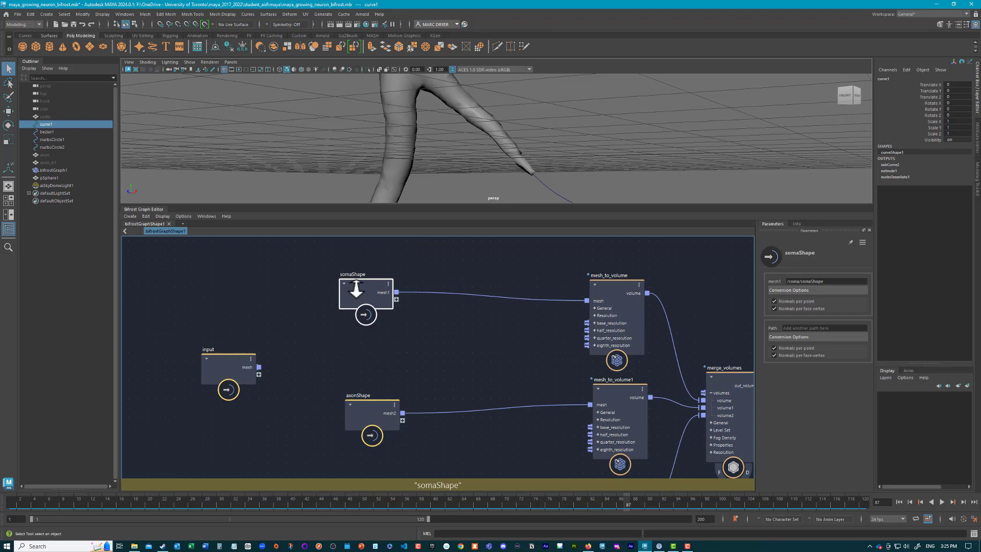
right_click_drag(608, 115, 482, 114, "alt")
middle_click_drag(482, 111, 467, 196, "alt")
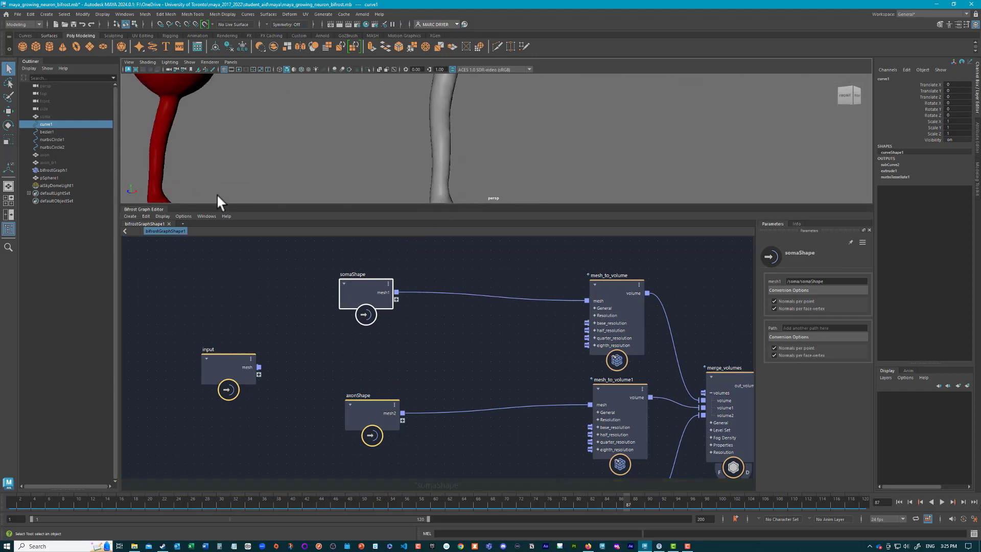
middle_click_drag(394, 163, 388, 202, "alt")
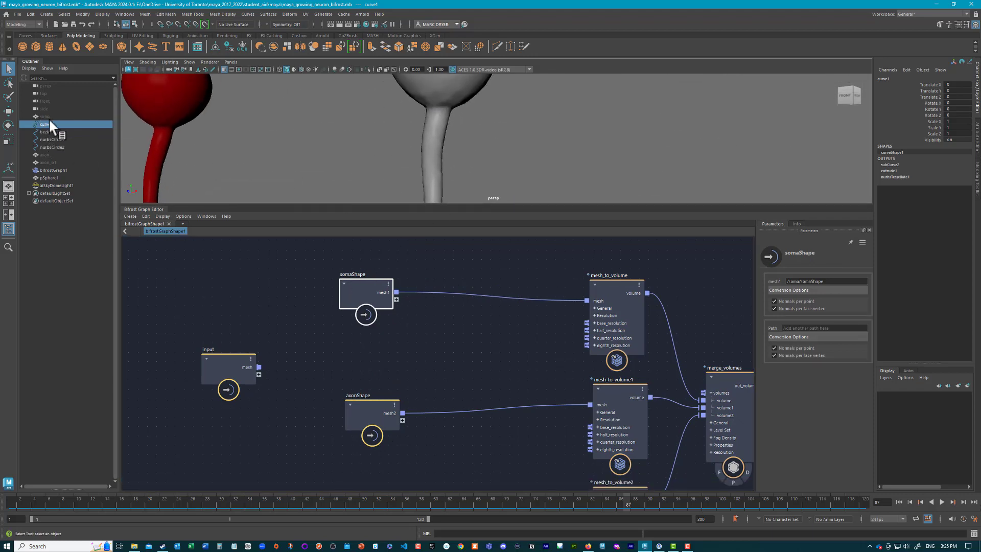
middle_click_drag(380, 122, 379, 193, "alt")
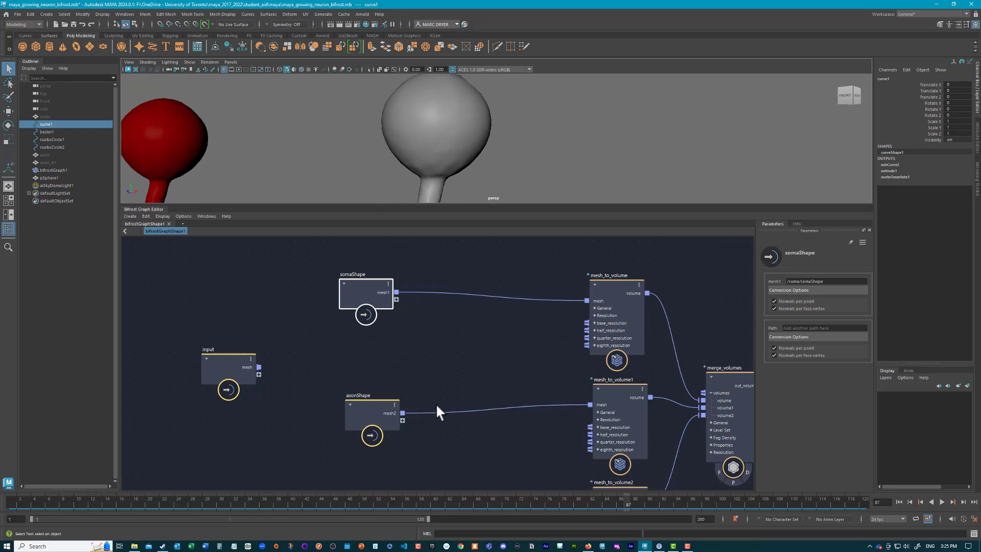
Step: Inspect the axonShape and axon_bShape1 input nodes alongside the matching axon and branch of the grey neuron
left_click(378, 415)
middle_click_drag(533, 93, 577, 33, "alt")
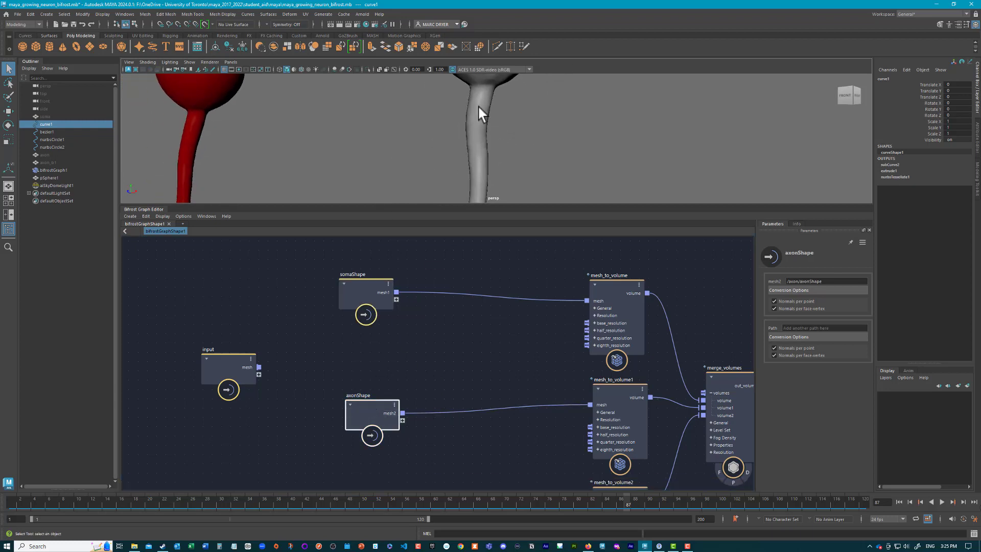
middle_click_drag(408, 478, 367, 361, "alt")
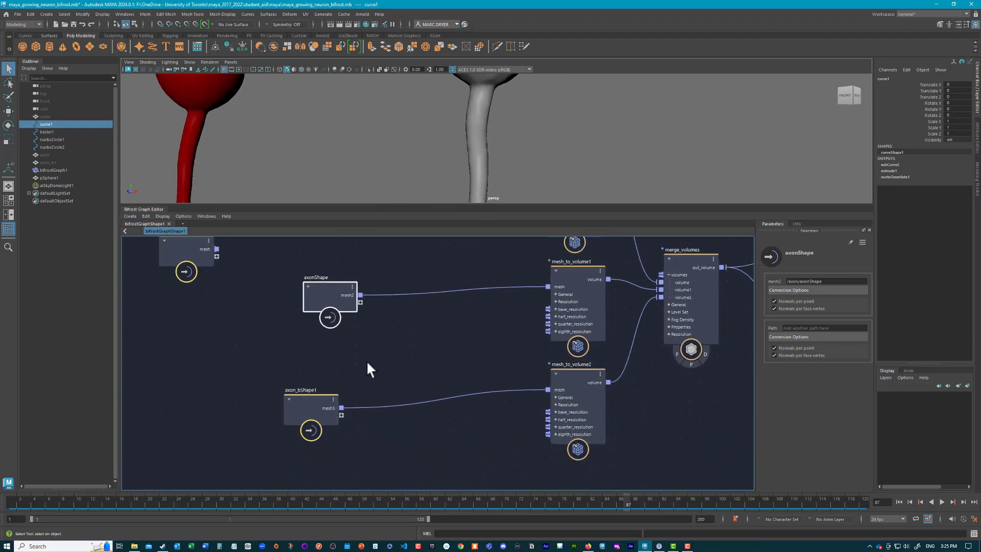
left_click(307, 409)
middle_click_drag(549, 177, 431, 84, "alt")
left_click_drag(431, 85, 426, 116, "alt")
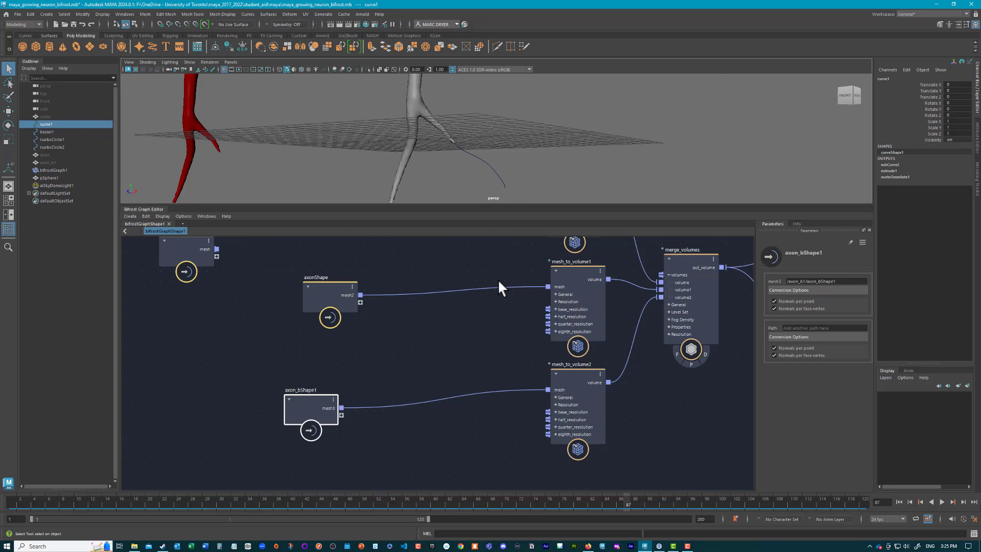
Step: Inspect the parameters of the mesh_to_volume node fed by somaShape and of the merge_volumes node
scroll(519, 319, "down", 1)
middle_click_drag(440, 329, 299, 419, "alt")
left_click_drag(404, 272, 391, 263)
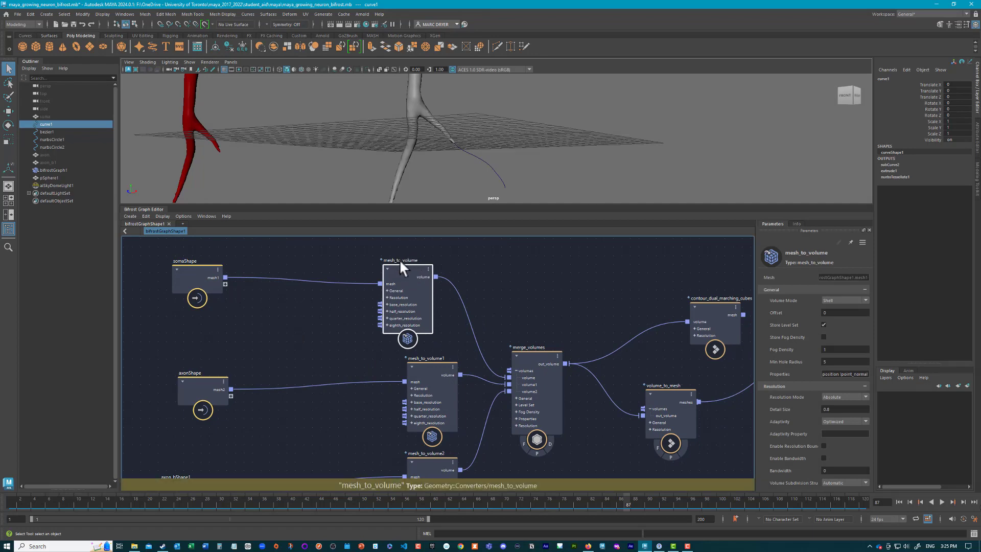
key("a")
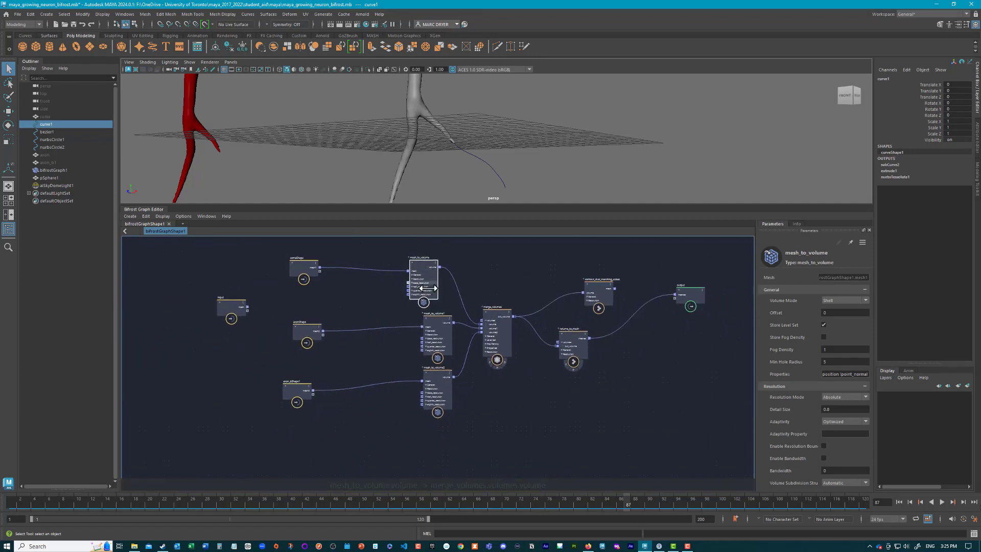
scroll(465, 321, "up", 5)
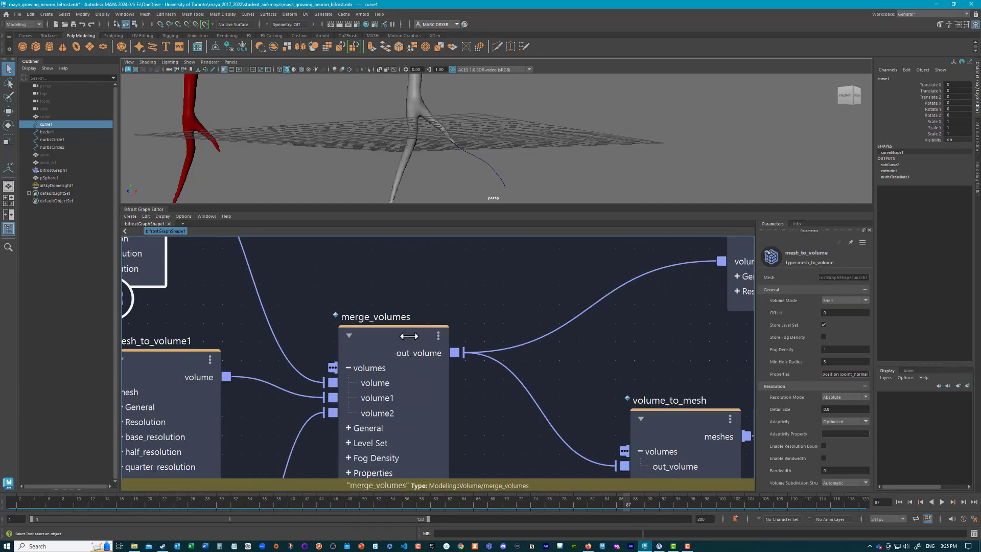
left_click(398, 317)
scroll(398, 317, "down", 1)
scroll(581, 333, "down", 4)
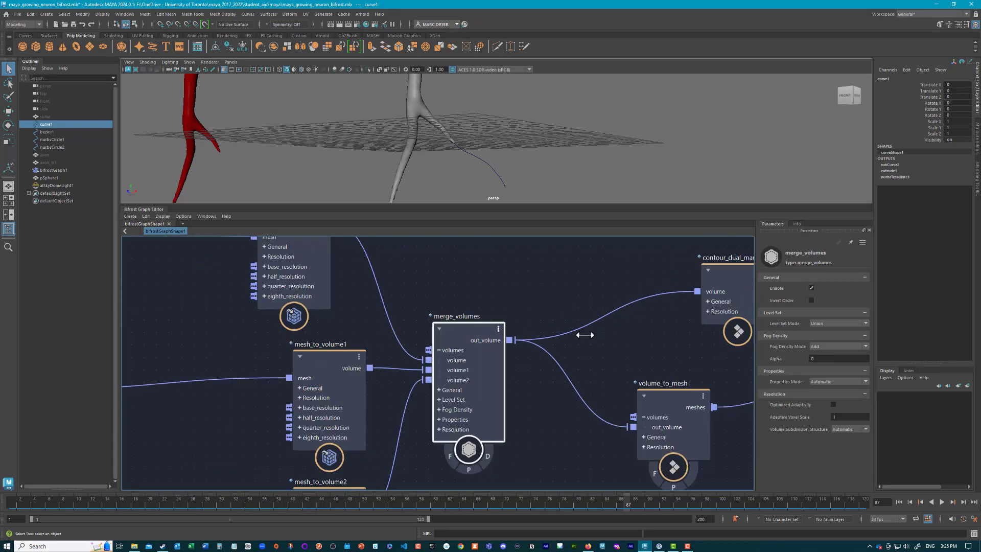
Step: Select the volume_to_mesh node and move it closer to the merge_volumes node in the graph
middle_click_drag(565, 326, 417, 298)
left_click(514, 364)
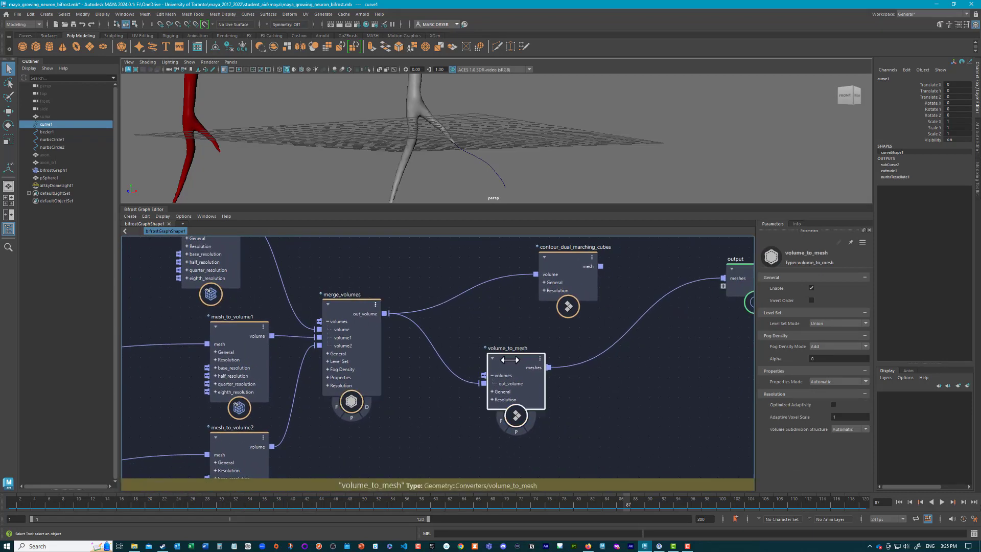
left_click_drag(513, 363, 456, 375)
Step: Examine the blended grey mesh at the axon fork and soma, and the volume_to_mesh connection to the output node
mouse_move(429, 127)
left_mouse_down("alt")
mouse_move(436, 114)
mouse_move(465, 136)
mouse_move(423, 127)
left_mouse_up("alt")
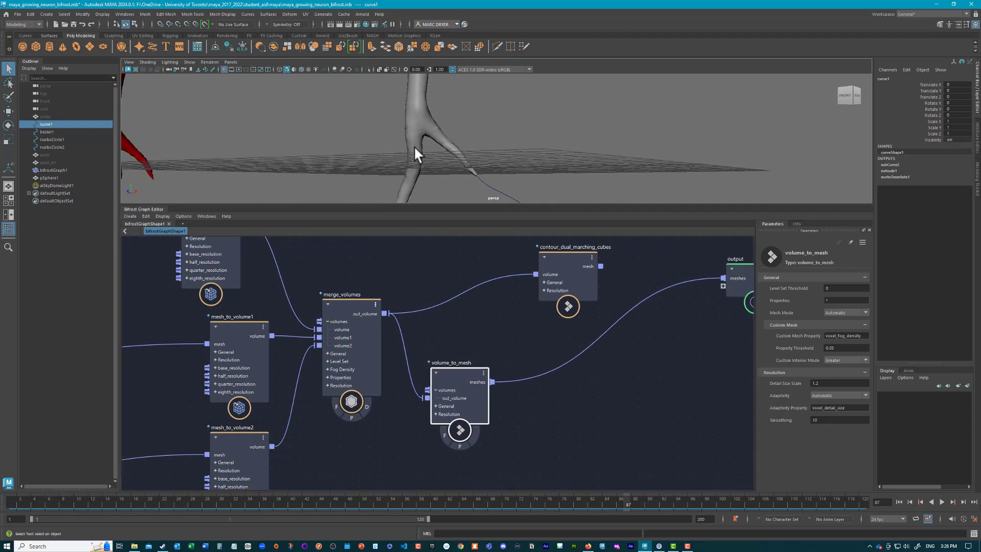
middle_click_drag(541, 105, 535, 276, "alt")
left_click_drag(455, 152, 422, 118, "alt")
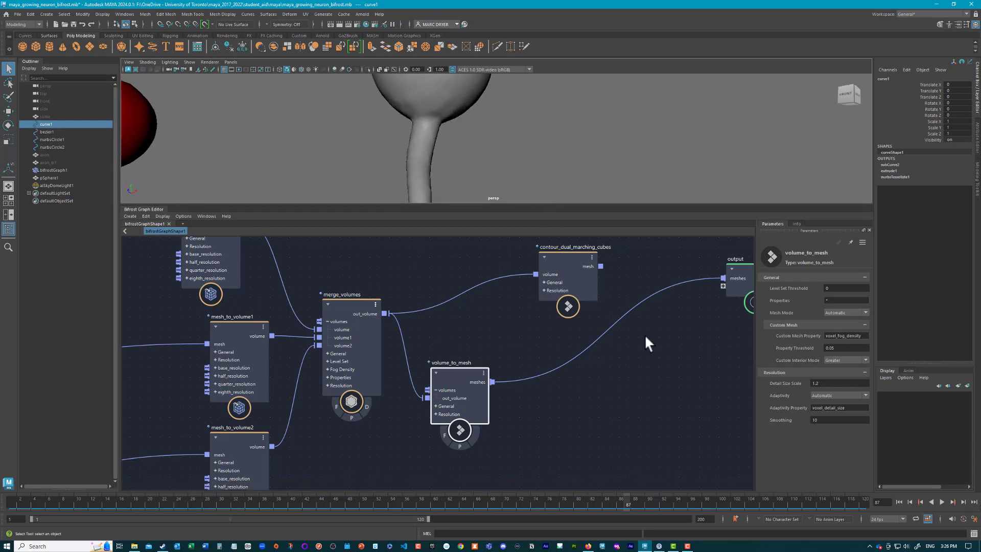
middle_click_drag(655, 349, 540, 414)
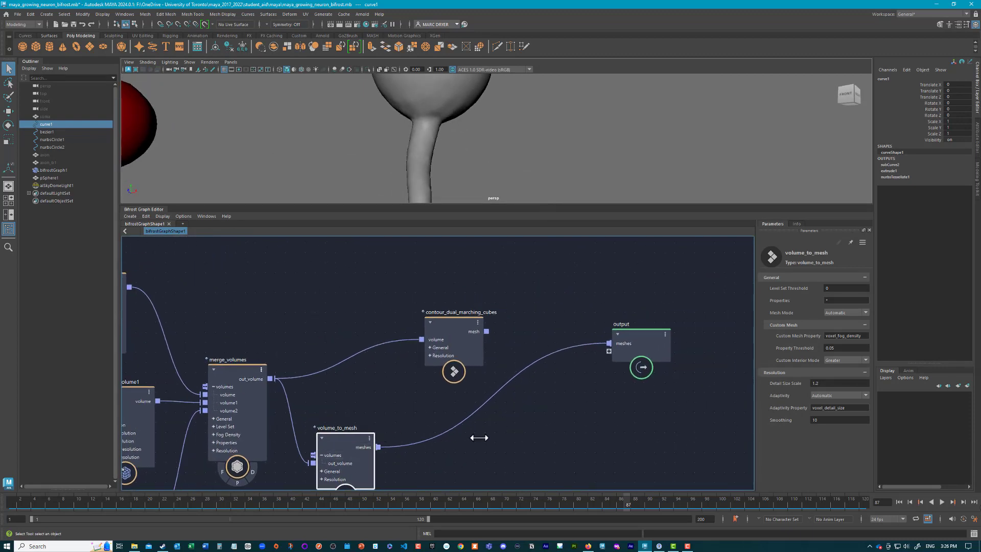
left_click_drag(620, 180, 529, 171, "alt")
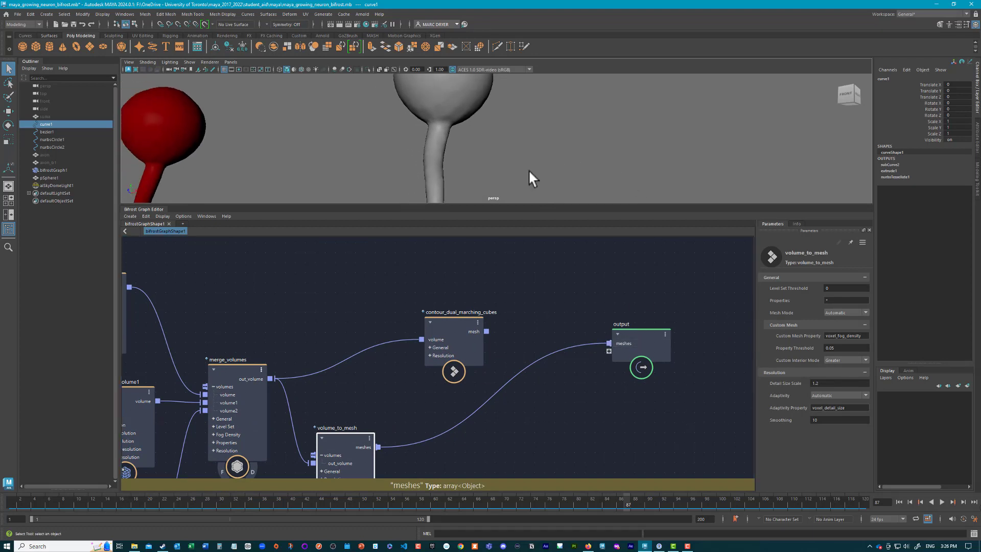
Step: Enlarge the viewport above the Bifrost graph and select the grey Bifrost neuron, keeping both neurons in view
left_click_drag(482, 205, 482, 337)
left_click_drag(452, 223, 491, 160, "alt")
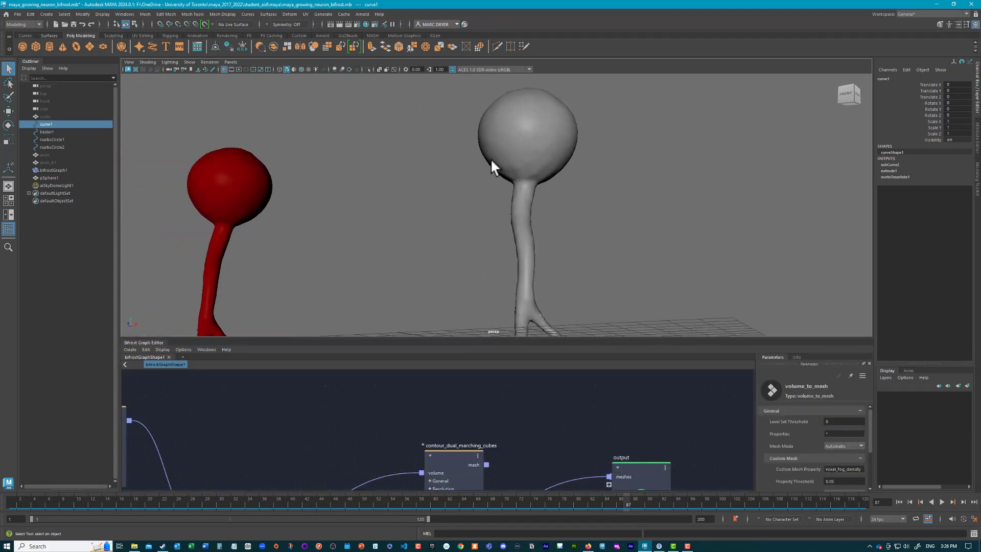
left_click(530, 156)
right_click_drag(378, 202, 353, 192, "alt")
middle_click_drag(441, 196, 511, 221, "alt")
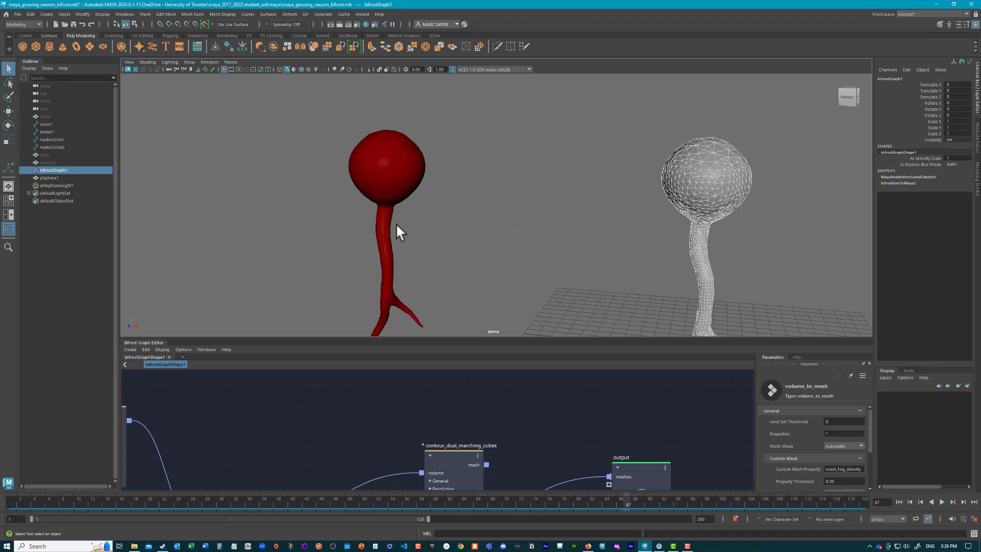
Step: Select the red neuron mesh pSphere1 and look up the Alembic Cache export commands
left_click(407, 197)
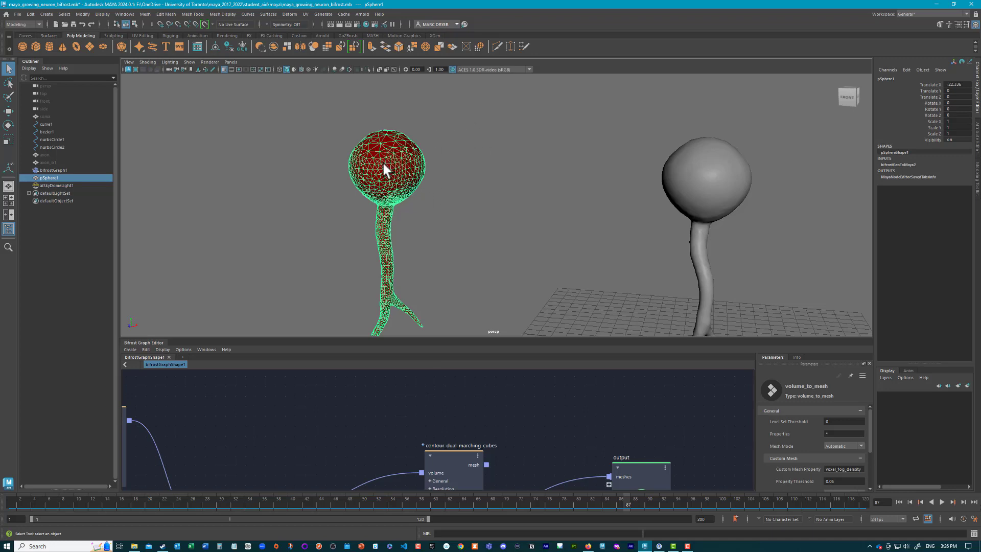
left_click(344, 14)
mouse_move(374, 29)
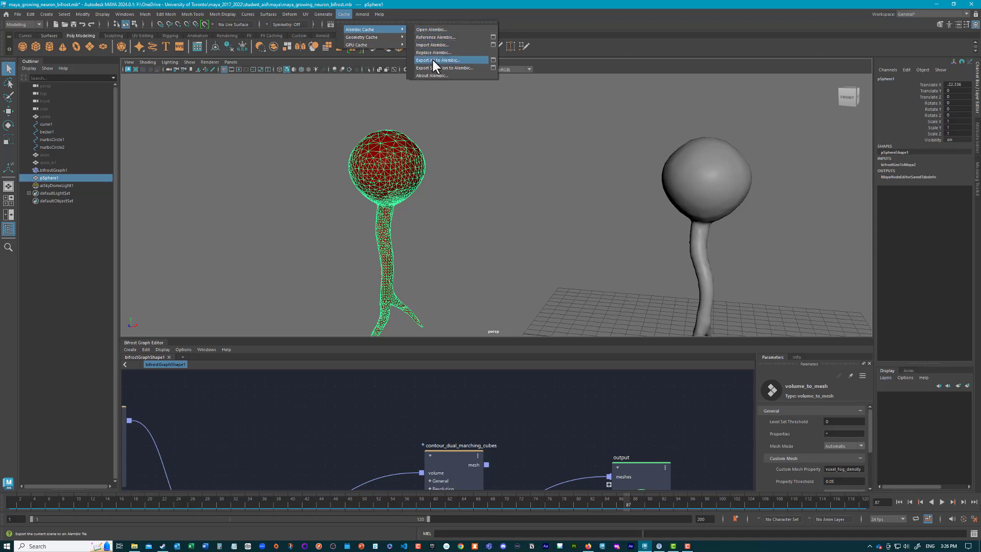
left_click(345, 14)
Step: Delete the red neuron mesh pSphere1, leaving only the grey Bifrost neuron in the scene
left_click_drag(468, 194, 487, 204, "alt")
right_click_drag(534, 241, 450, 212, "alt")
middle_click_drag(450, 211, 371, 153, "alt")
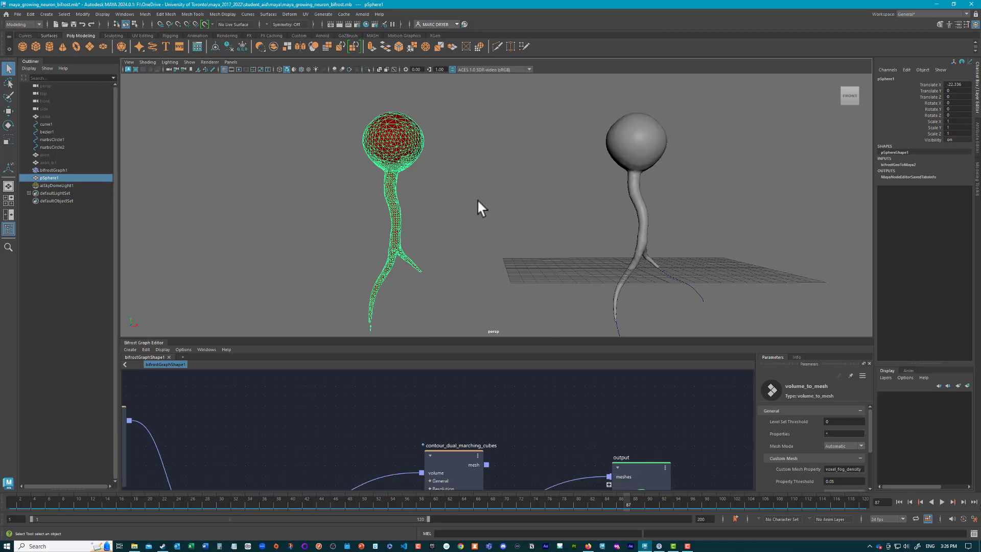
mouse_move(409, 177)
left_mouse_down("alt")
mouse_move(511, 186)
mouse_move(361, 184)
mouse_move(403, 181)
mouse_move(396, 171)
left_mouse_up("alt")
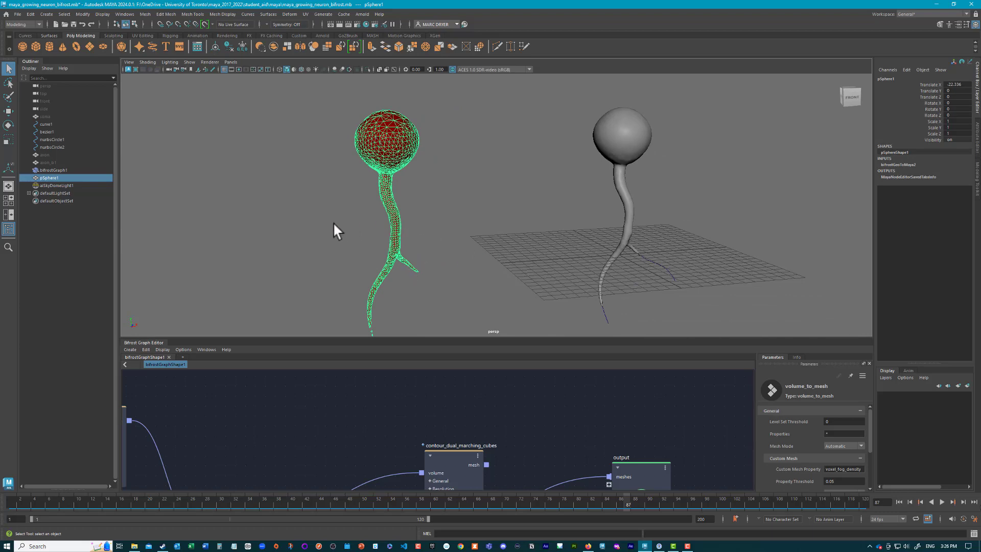
left_click_drag(701, 258, 567, 224, "alt")
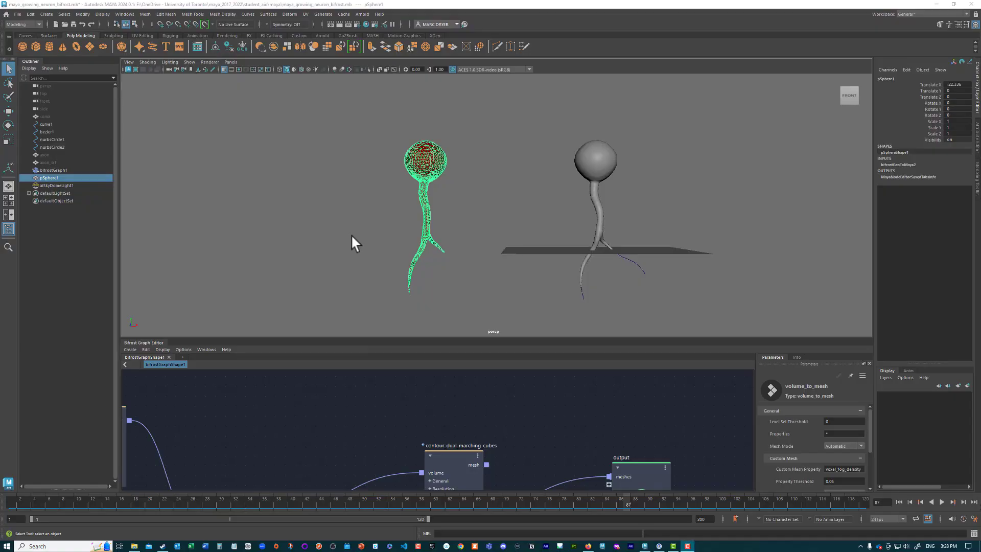
middle_click_drag(525, 187, 465, 194, "alt")
right_click_drag(465, 194, 494, 201, "alt")
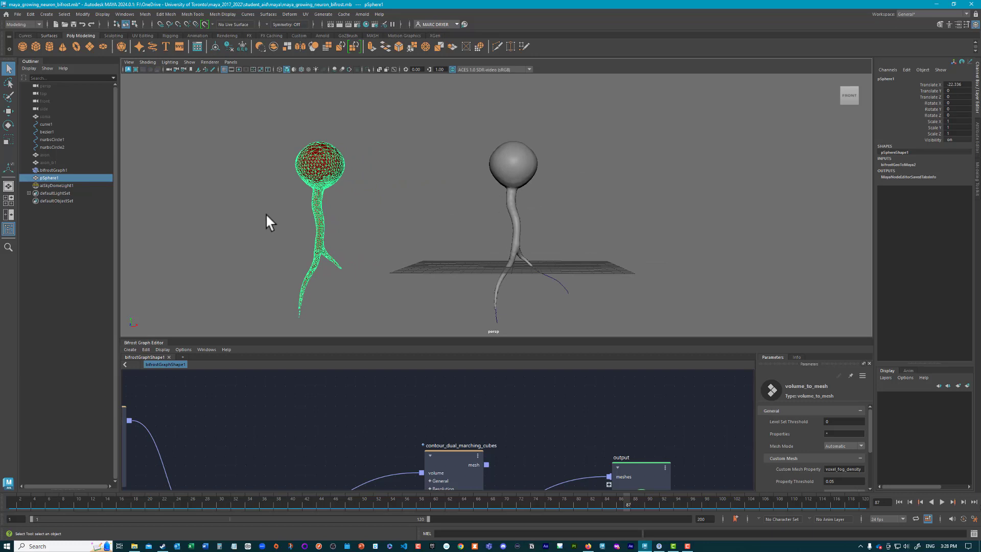
key("Delete")
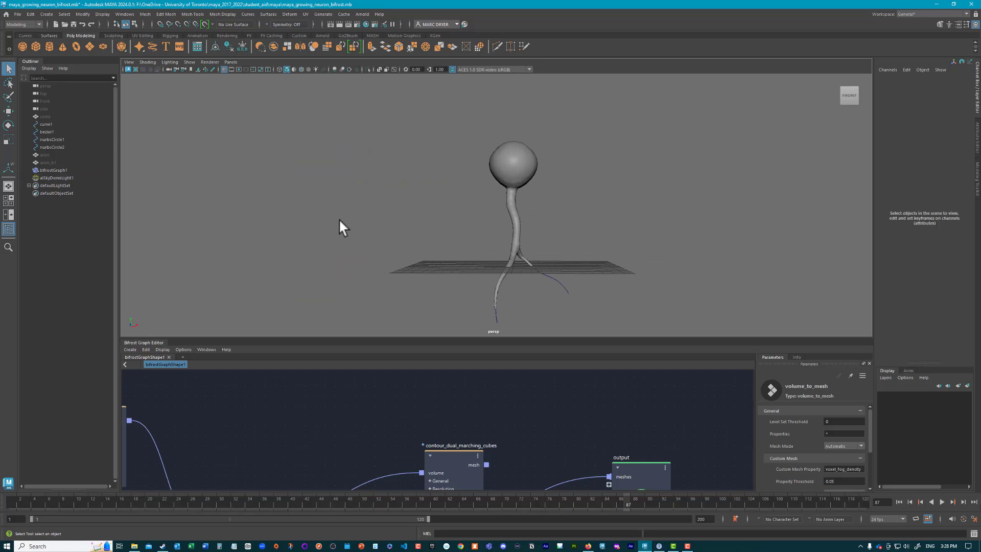
Step: Hide the grey bifrostGraph1 neuron so only its underlying curves are shown
left_click_drag(466, 165, 577, 204)
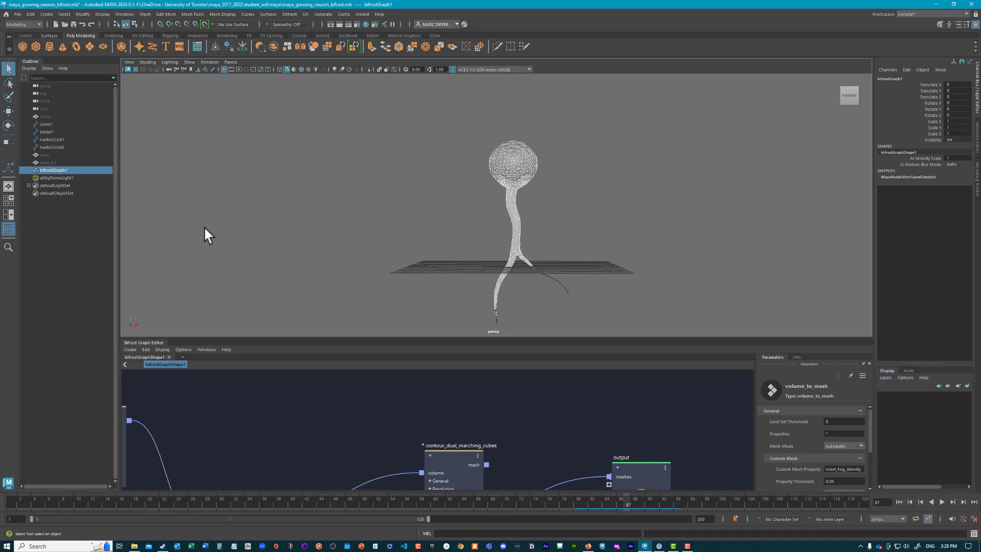
key("h")
left_click_drag(358, 214, 464, 232, "alt")
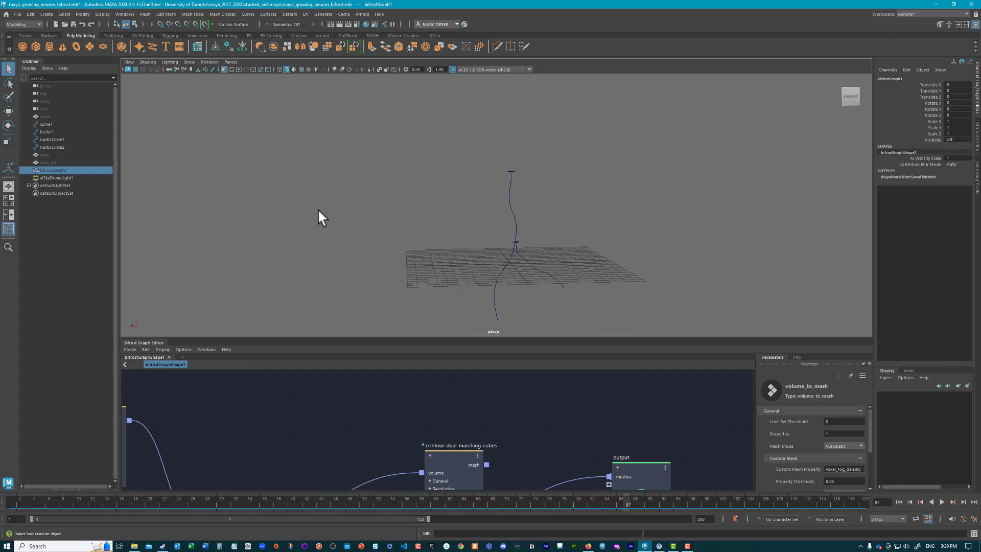
Step: Examine the axon curve, the branch curve bezier1 and the two NURBS circles at the curve starts
middle_click_drag(458, 221, 421, 204, "alt")
right_click_drag(421, 204, 562, 209, "alt")
middle_click_drag(433, 175, 458, 192, "alt")
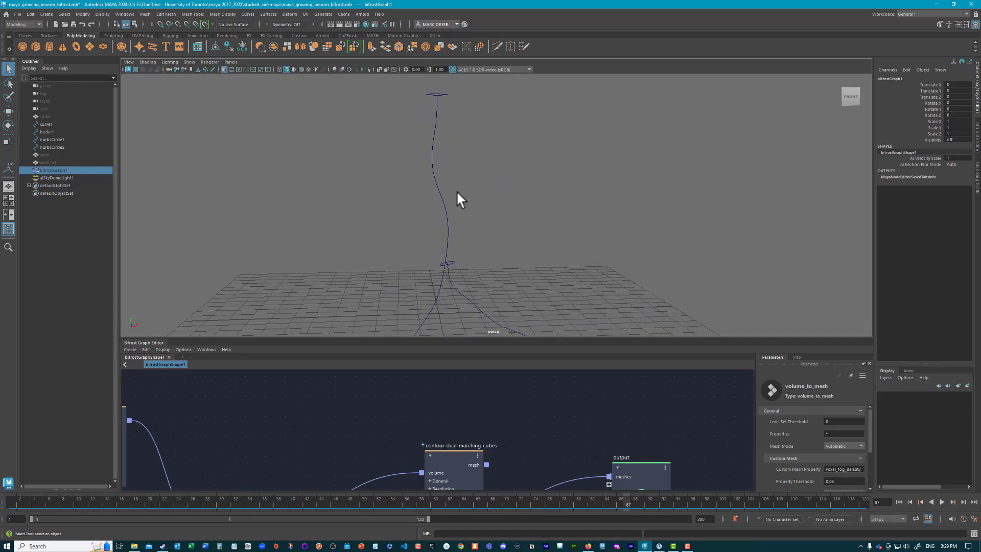
middle_click_drag(521, 222, 513, 152, "alt")
left_click_drag(498, 236, 479, 268)
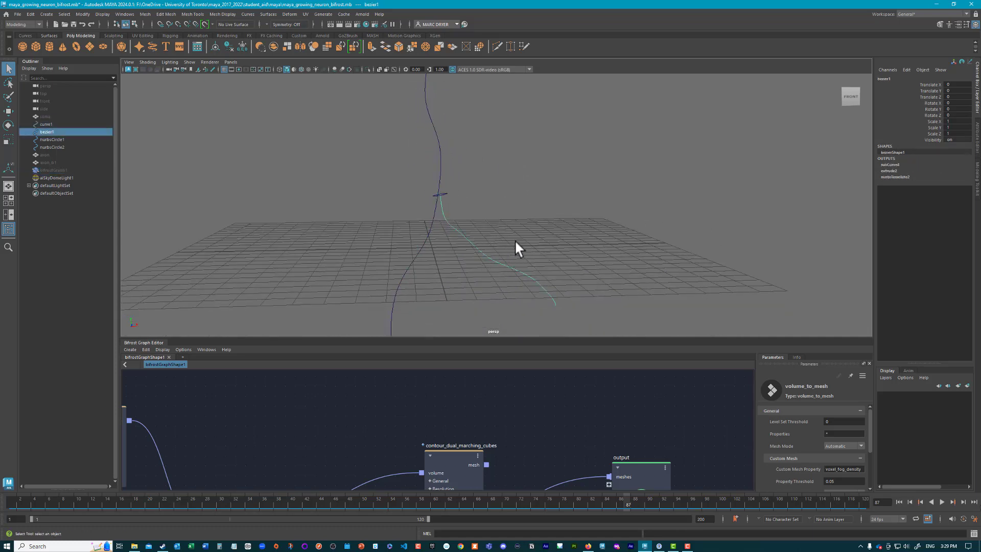
key("ctrl+z")
key("ctrl+z")
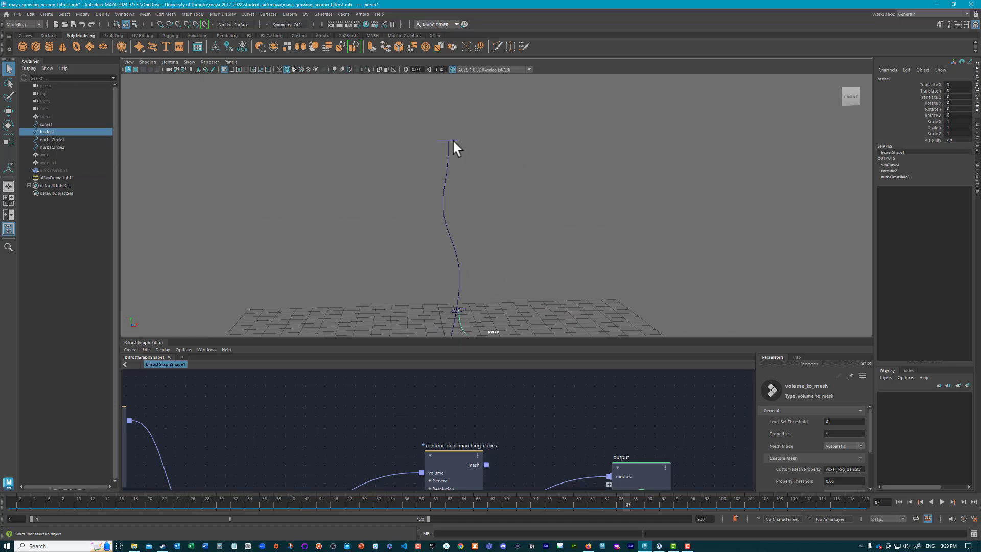
left_click(452, 139)
left_click_drag(499, 197, 521, 235, "alt")
left_click(469, 288)
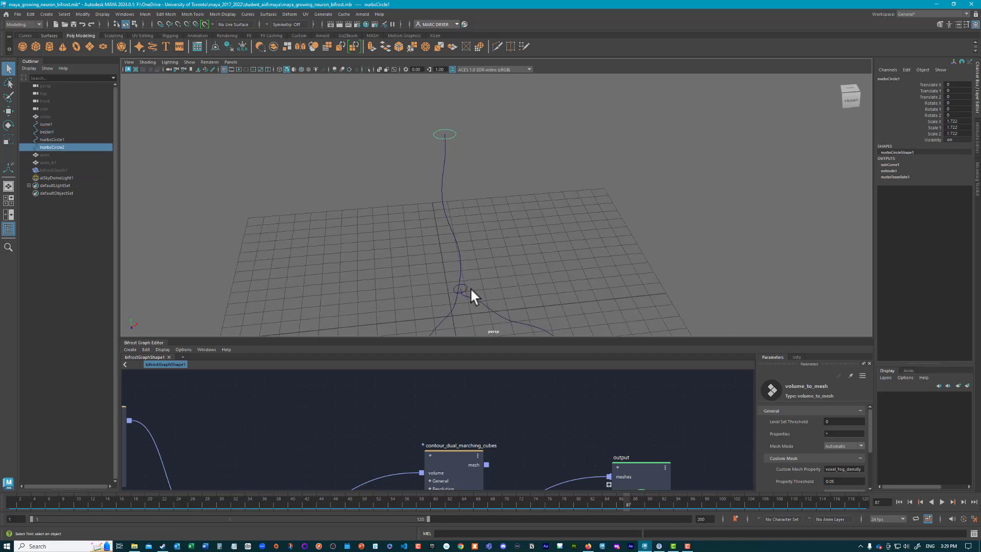
key("ctrl+z")
right_click_drag(568, 210, 494, 194, "alt")
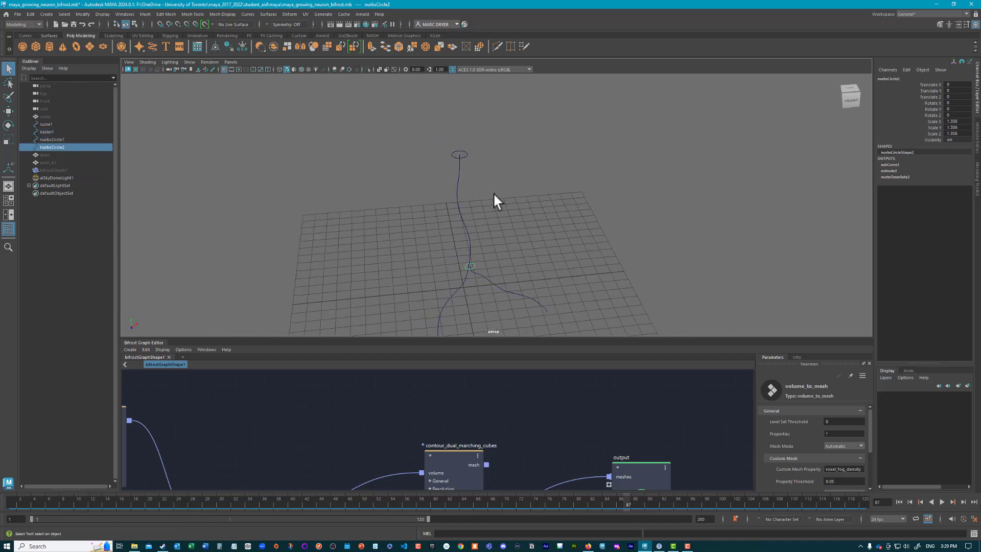
Step: Look up the available curve creation tools, including the CV, EP and Bezier Curve Tools
left_click(47, 14)
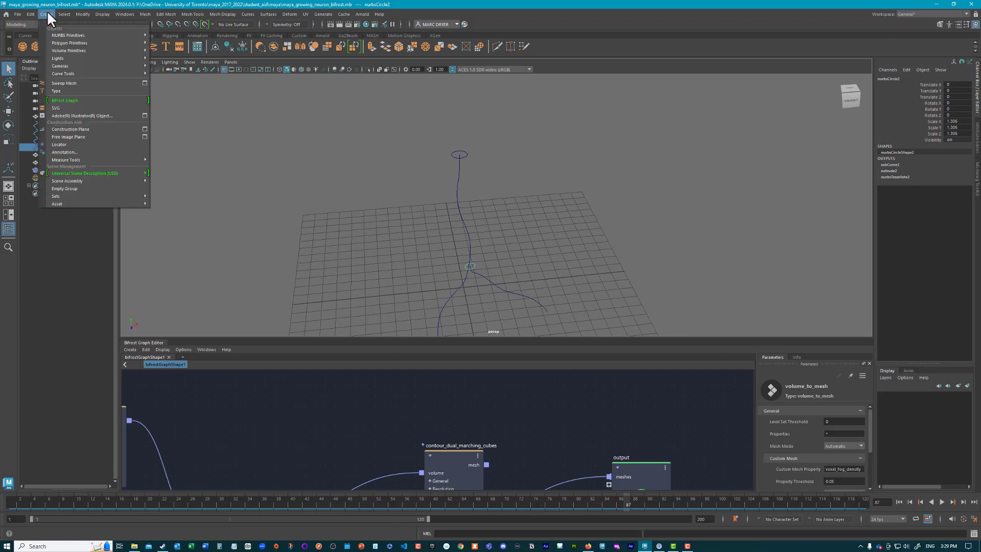
mouse_move(56, 73)
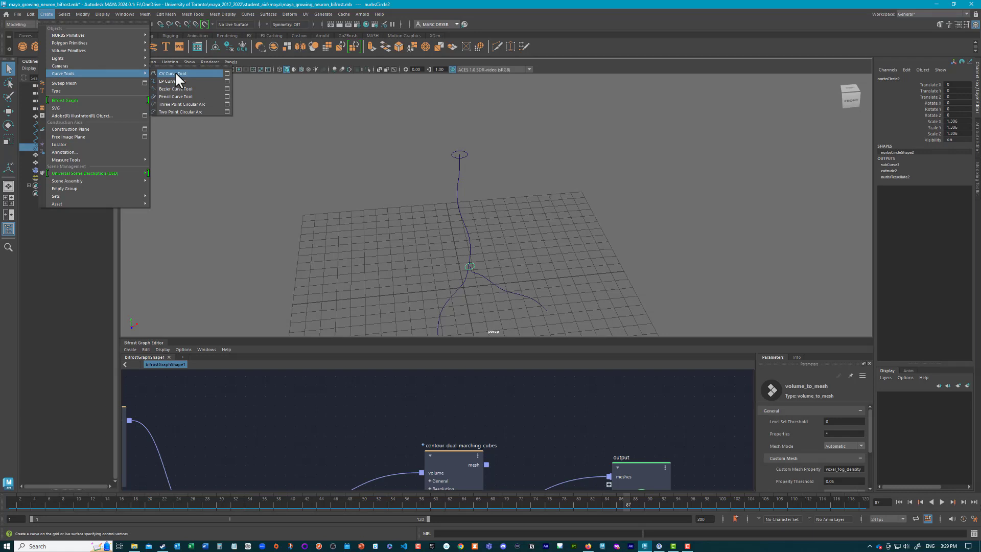
left_click(40, 15)
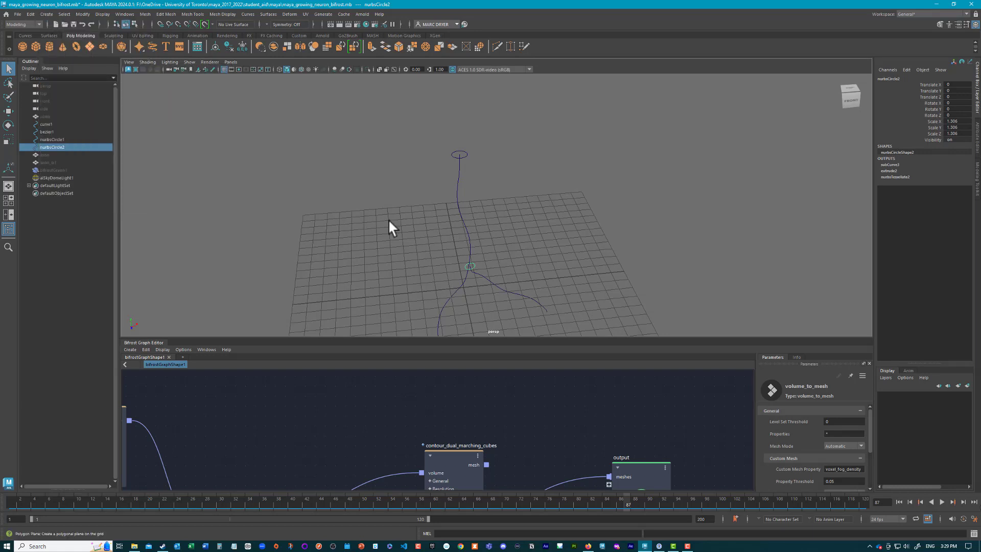
Step: Try moving the middle control vertices of the branch curve bezier1, undo the move and return to selecting the whole curve
left_click(504, 286)
right_click_drag(588, 252, 555, 250)
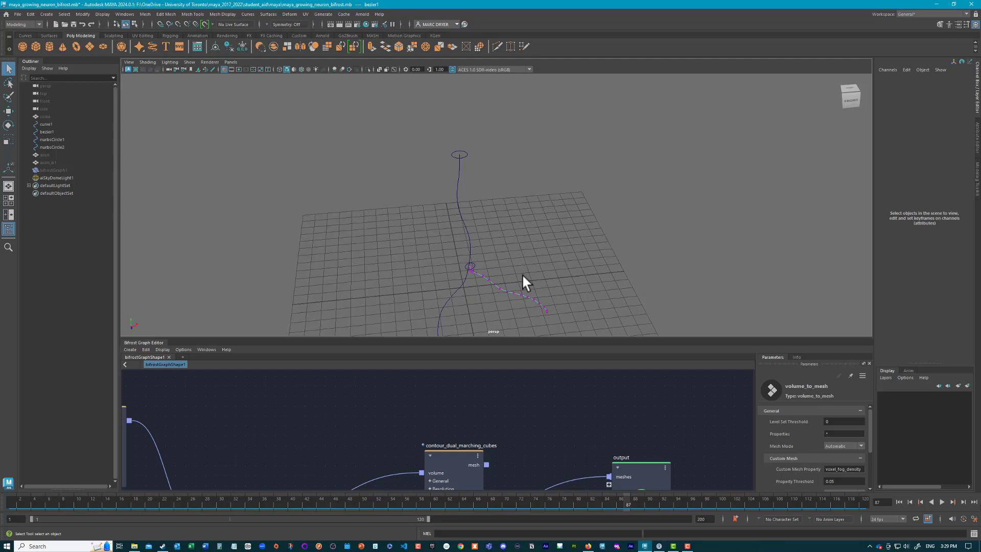
left_click_drag(520, 277, 503, 301)
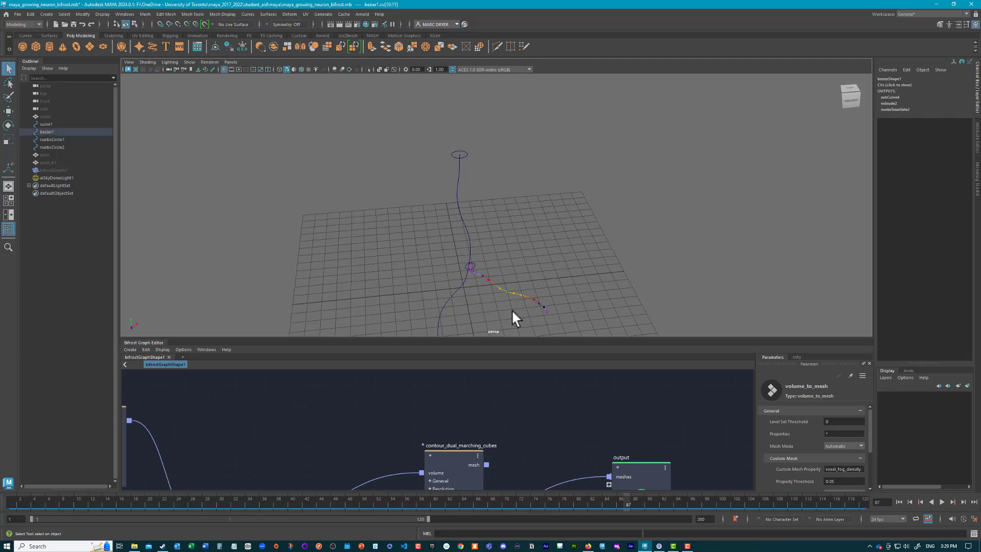
key("w")
middle_click_drag(514, 318, 535, 288)
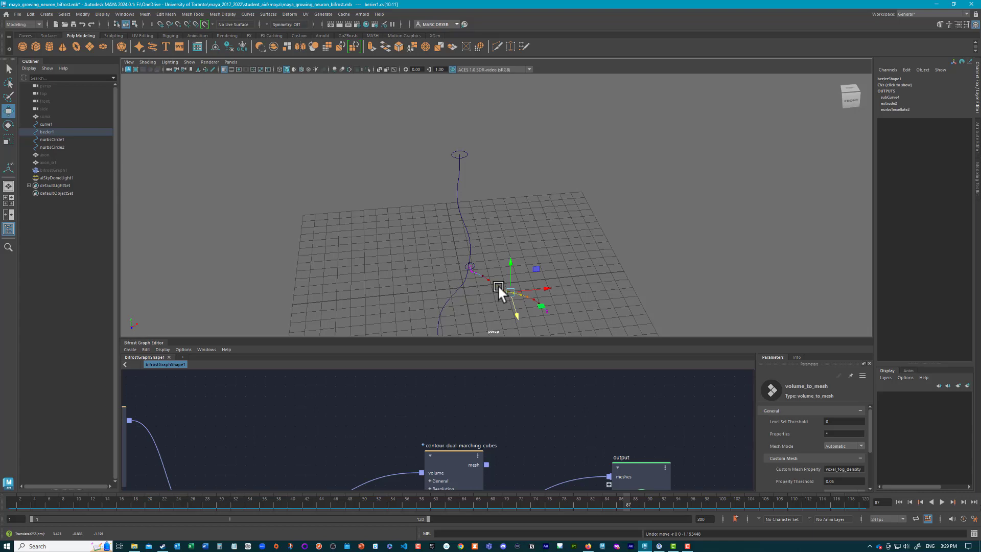
right_click_drag(498, 284, 541, 263)
left_click_drag(540, 264, 481, 223, "alt")
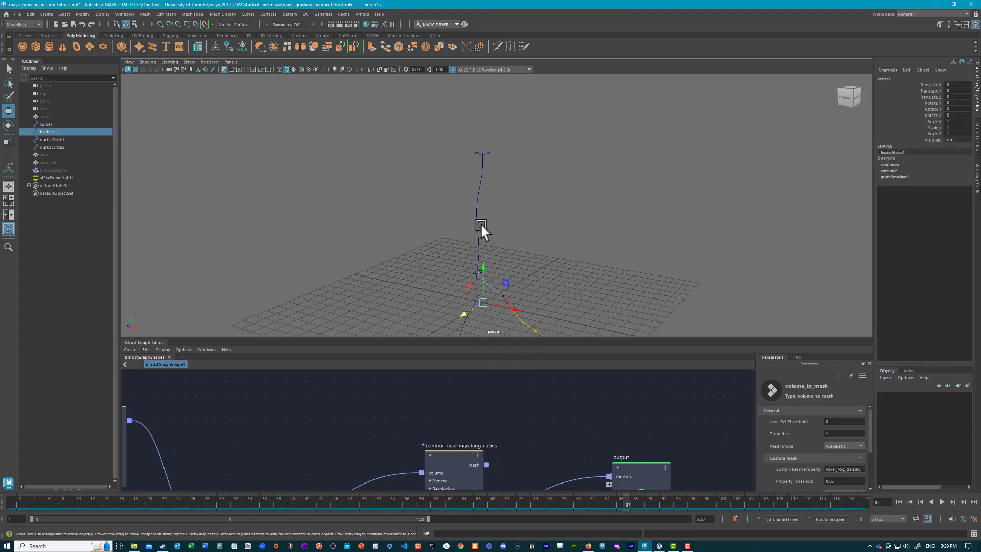
right_click_drag(520, 320, 485, 274)
left_click(539, 313)
left_click(517, 324)
middle_click_drag(485, 274, 478, 246, "alt")
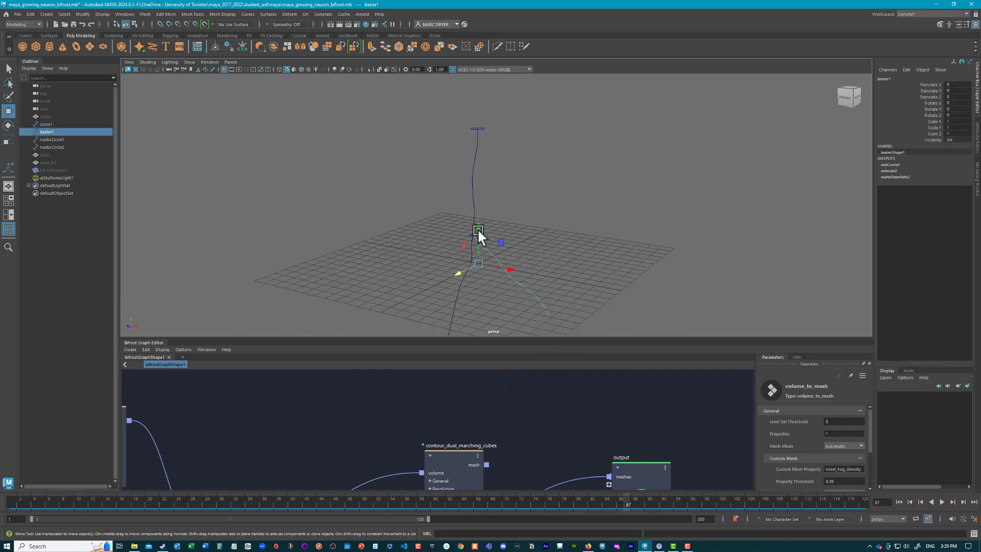
Step: Check the number of spans in the Rebuild Curve options for bezier1 and close the options
left_click(248, 15)
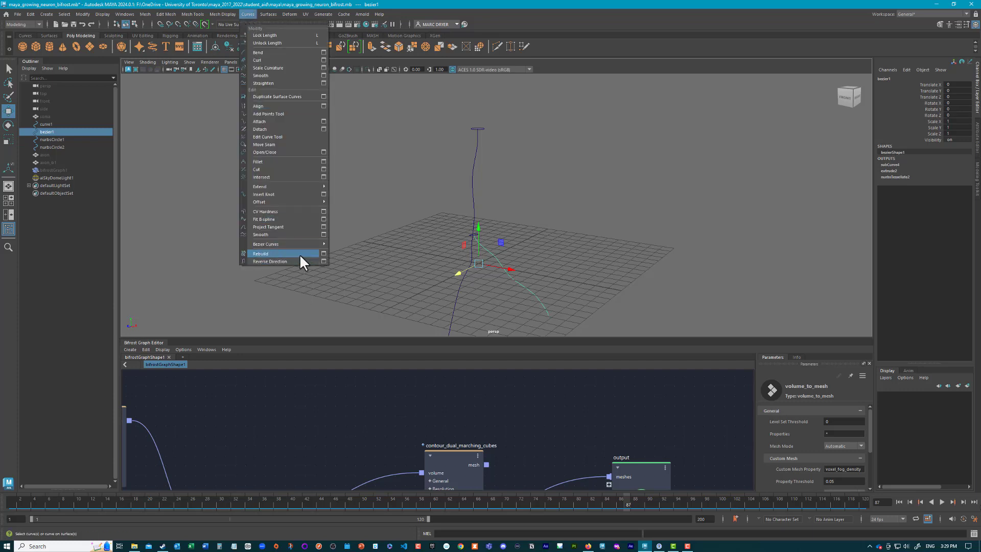
left_click(323, 254)
left_click_drag(707, 209, 681, 211)
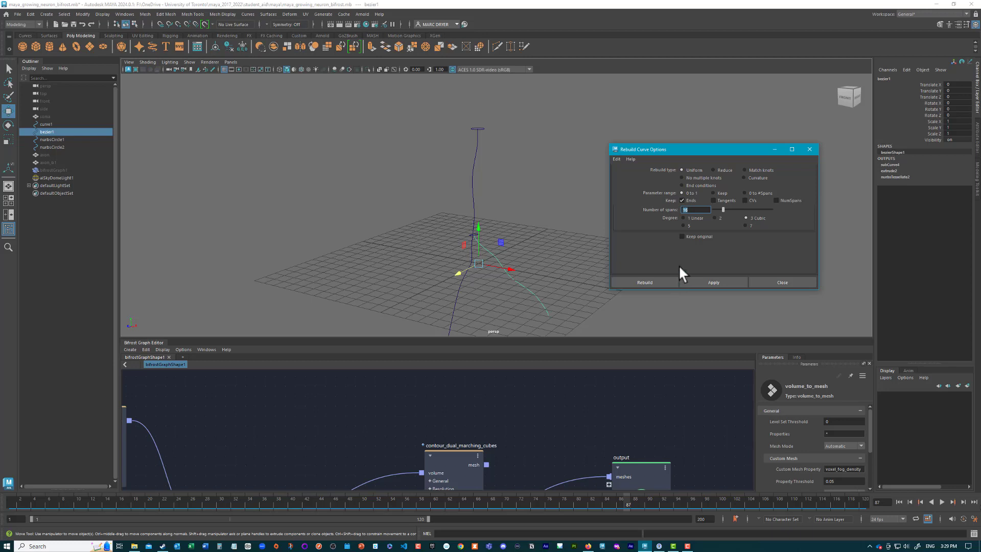
left_click(713, 282)
left_click(787, 283)
Step: Select the circle nurbsCircle1 at the upper end of the axon curve and look up the NURBS circle primitive
left_click_drag(520, 288, 509, 181, "alt")
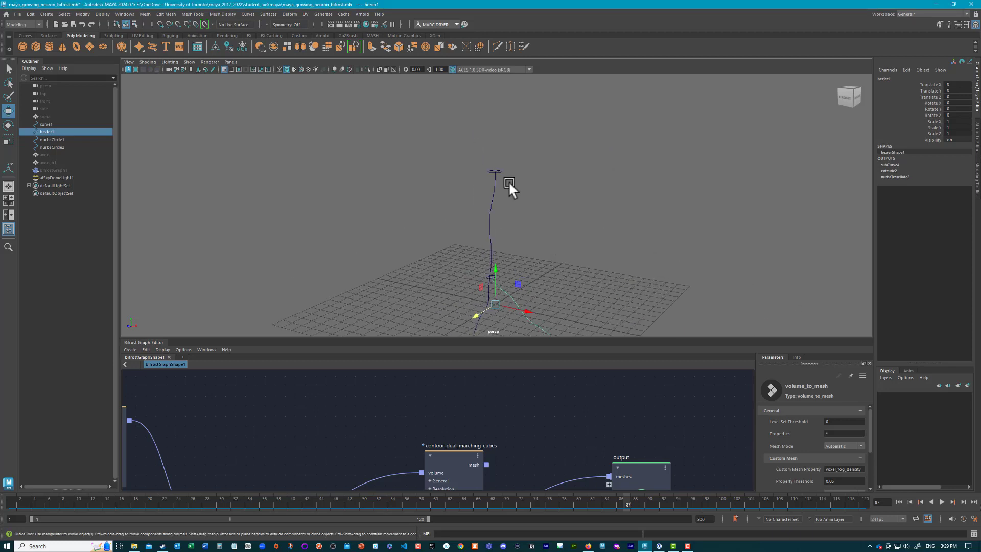
key("Right")
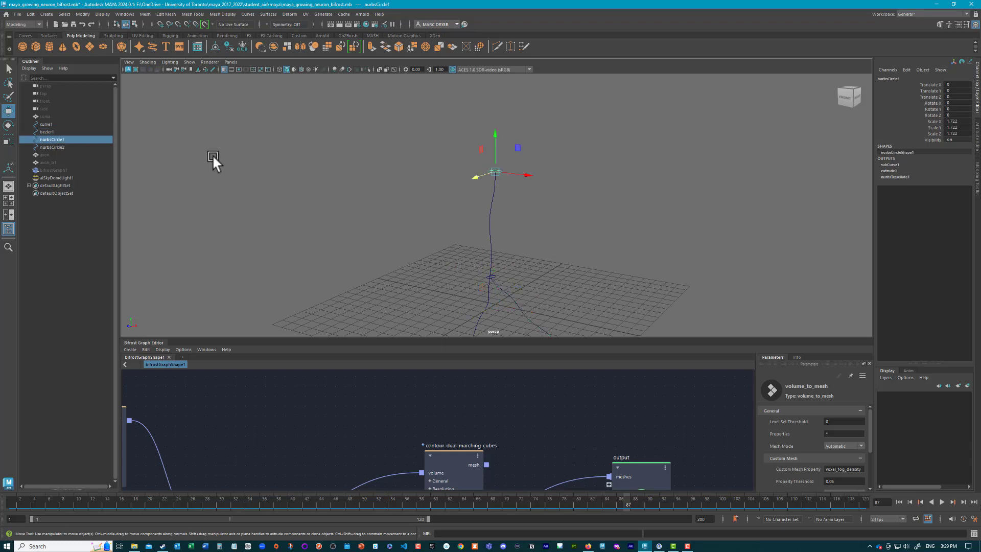
left_click(47, 15)
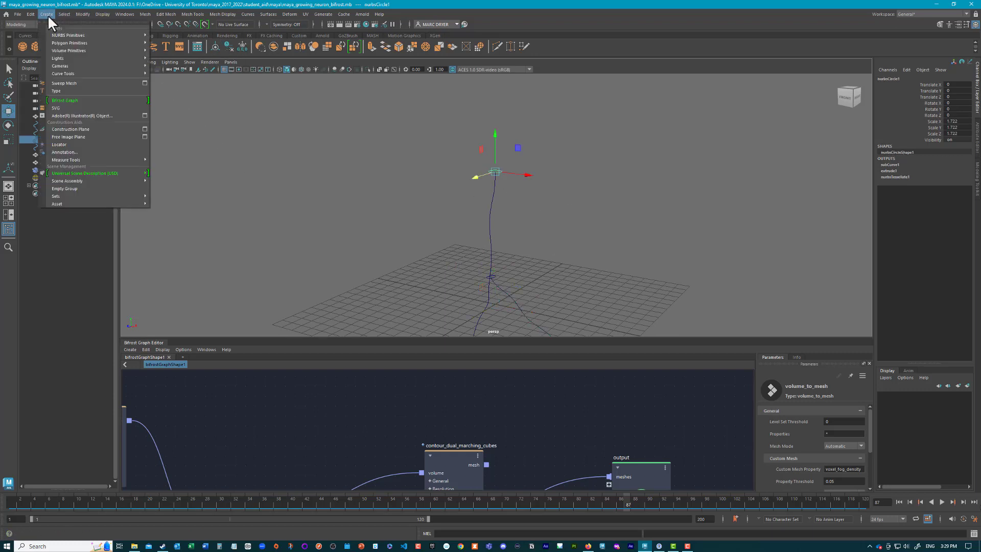
mouse_move(57, 35)
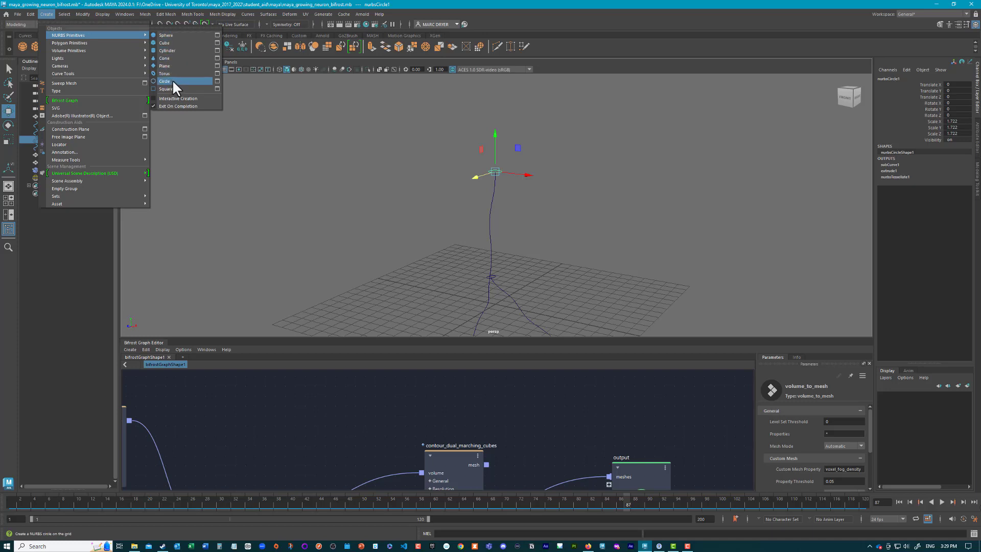
left_click(48, 10)
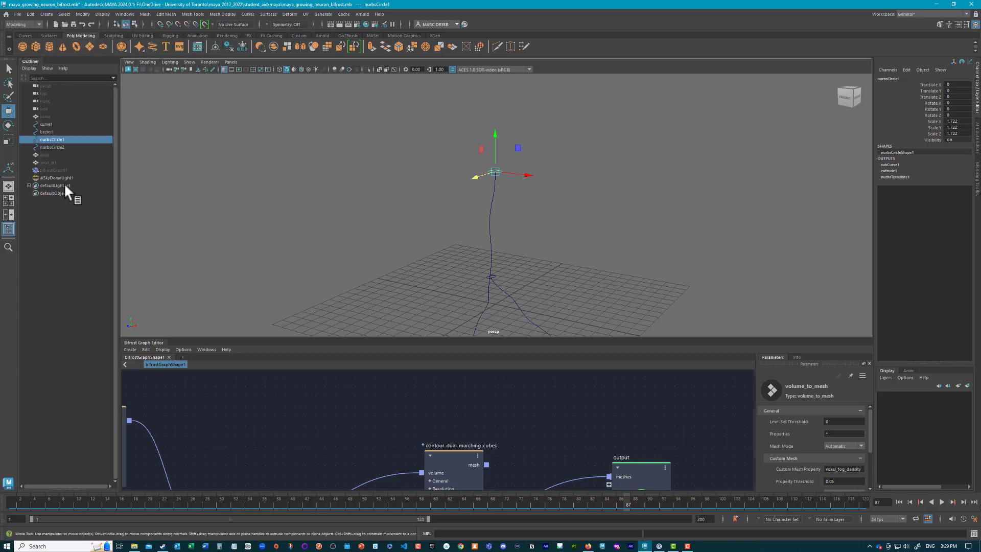
Step: Duplicate the axon curve, the branch curve and both NURBS circles together
right_click_drag(641, 210, 455, 153, "alt")
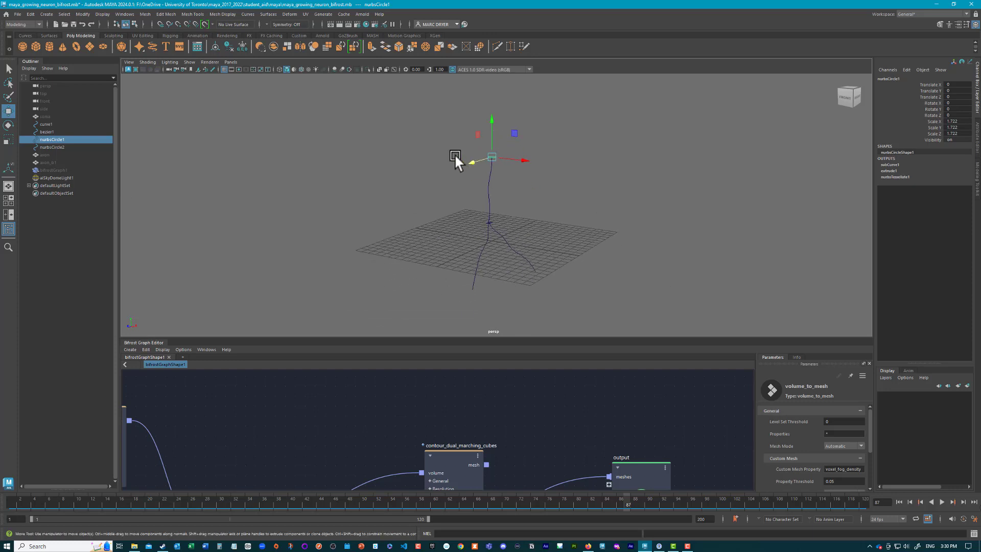
left_click_drag(449, 138, 550, 295)
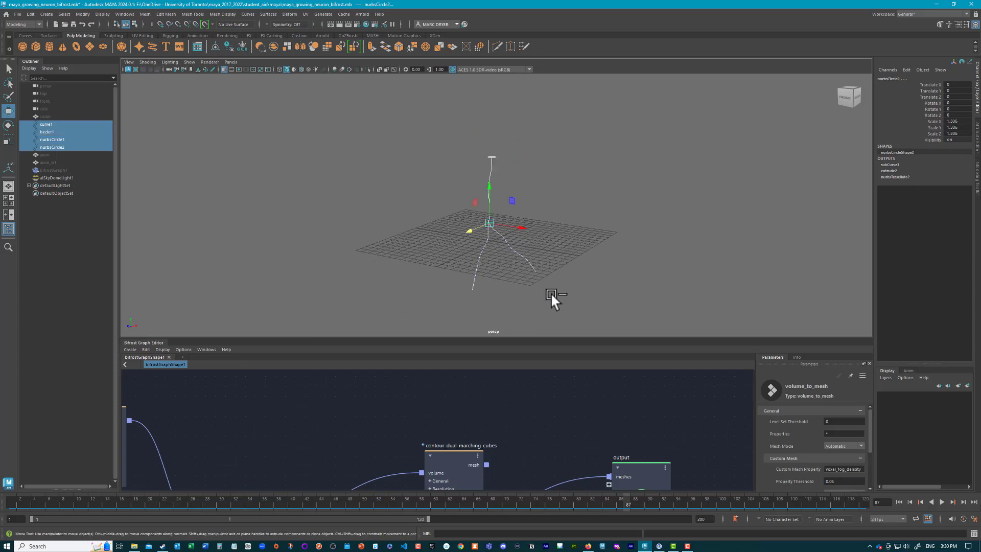
key("ctrl+d")
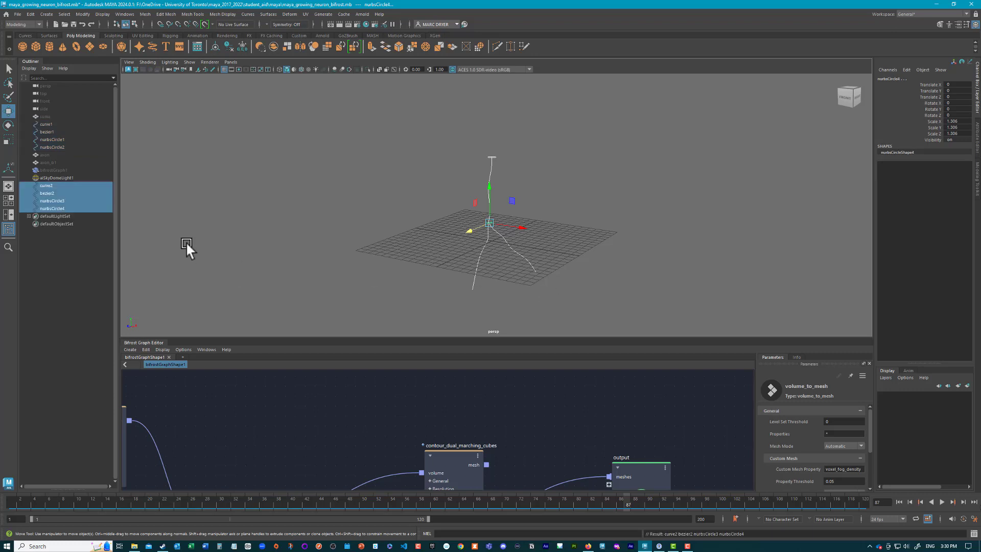
Step: Hide the original curves curve1 and bezier1 together with nurbsCircle1 and nurbsCircle2
left_click(51, 147)
left_click(48, 125, "shift")
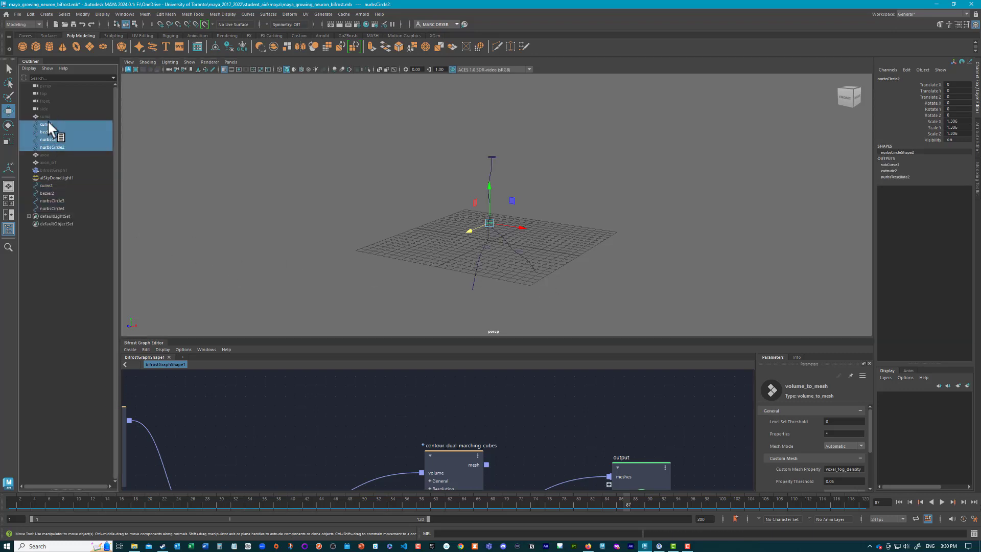
key("h")
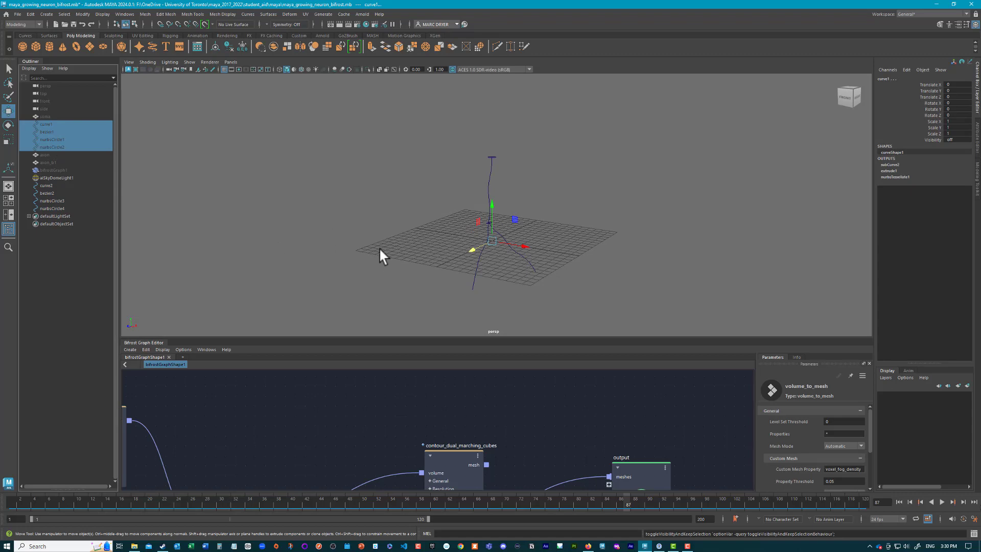
Step: Create a polygon sphere and raise it to about Y 11.6, above the circle at the axon curve's upper end
left_click_drag(379, 247, 462, 253, "alt")
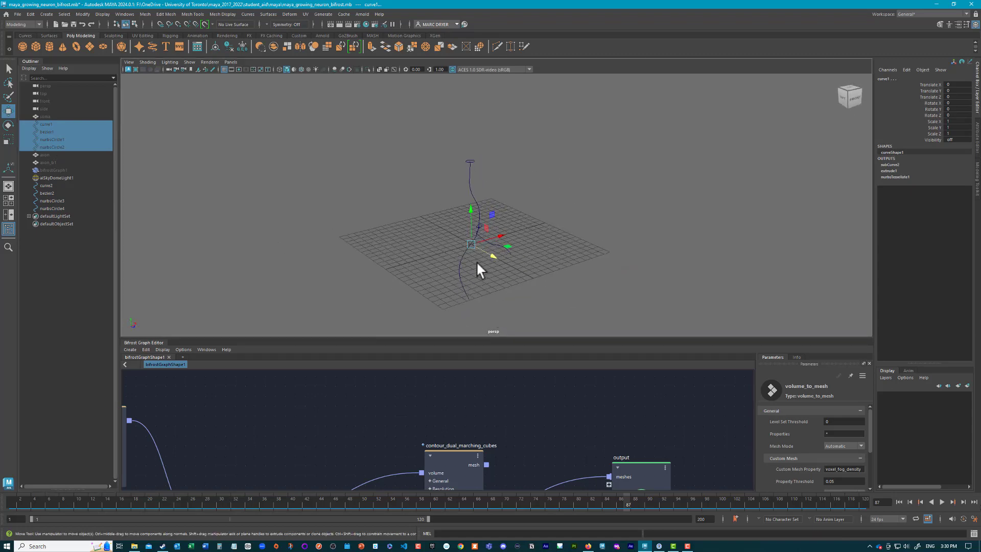
left_click_drag(547, 234, 459, 257, "alt")
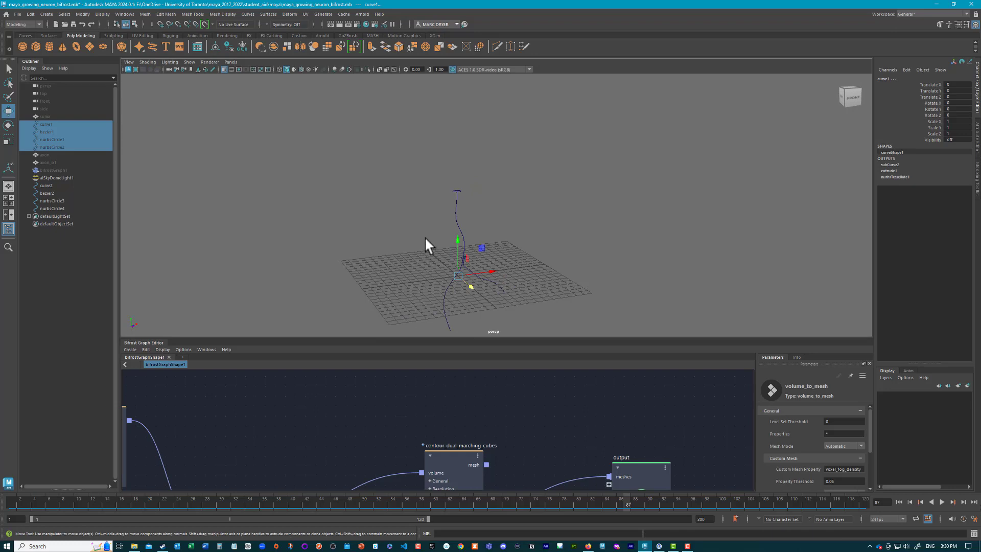
right_click_drag(425, 238, 588, 258, "alt")
middle_click_drag(489, 224, 556, 206, "alt")
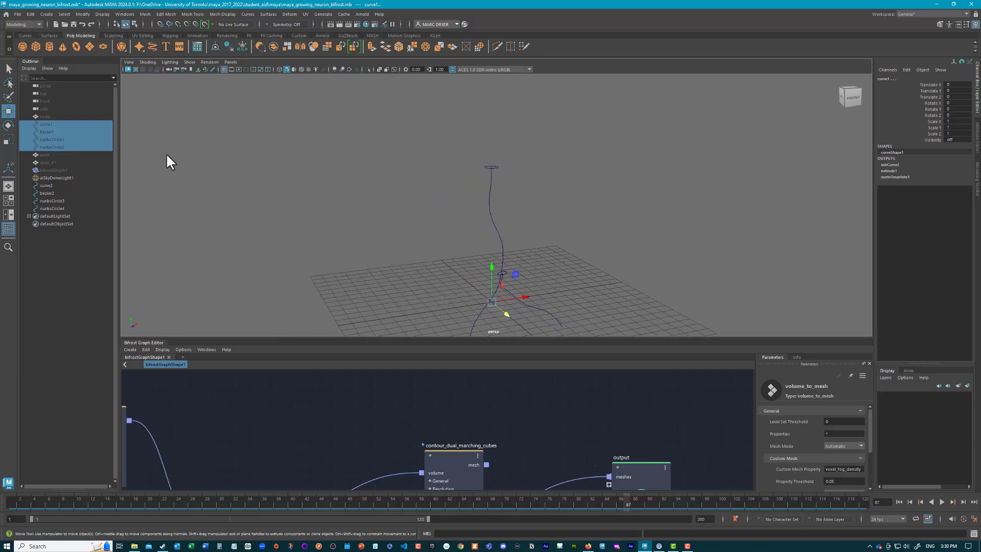
left_click(22, 47)
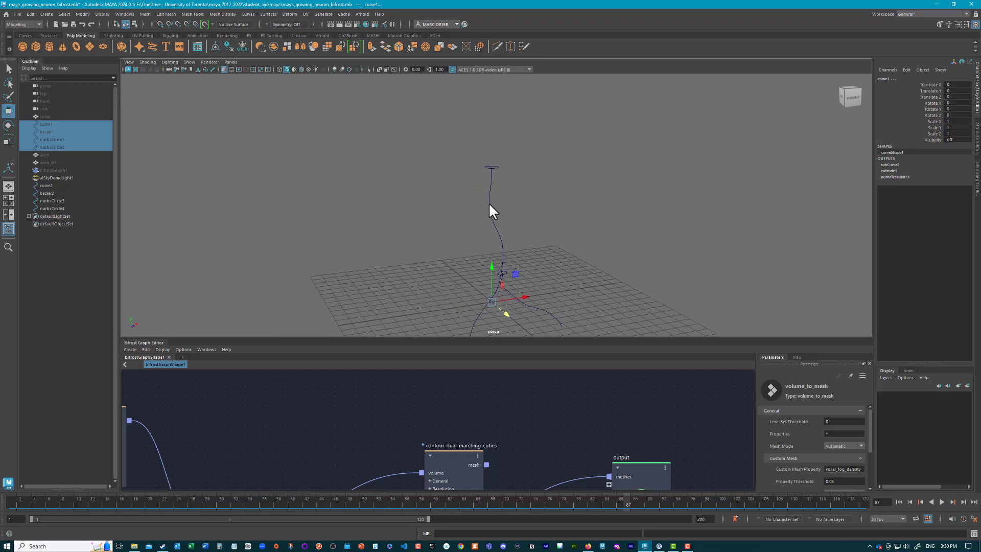
left_click_drag(499, 280, 477, 110)
right_click_drag(497, 121, 579, 137, "alt")
middle_click_drag(508, 139, 526, 182, "alt")
left_click_drag(526, 182, 533, 160, "alt")
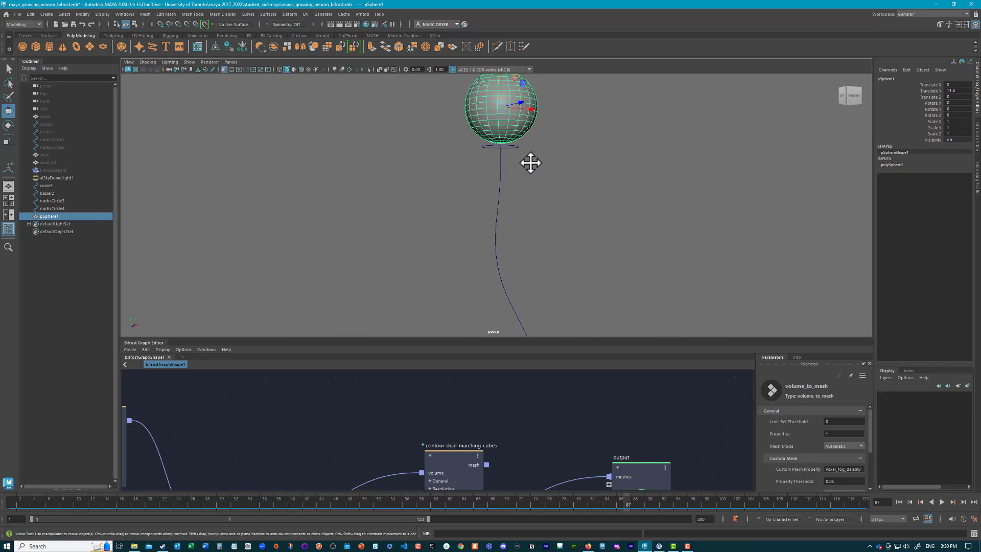
Step: Scale the sphere uniformly to about 1.534 and raise it to about Y 12.315 so it sits on the upper circle
key("r")
left_click_drag(498, 106, 477, 137)
key("w")
left_click_drag(504, 106, 498, 89)
right_click_drag(498, 88, 440, 147, "alt")
left_click_drag(440, 147, 460, 162, "alt")
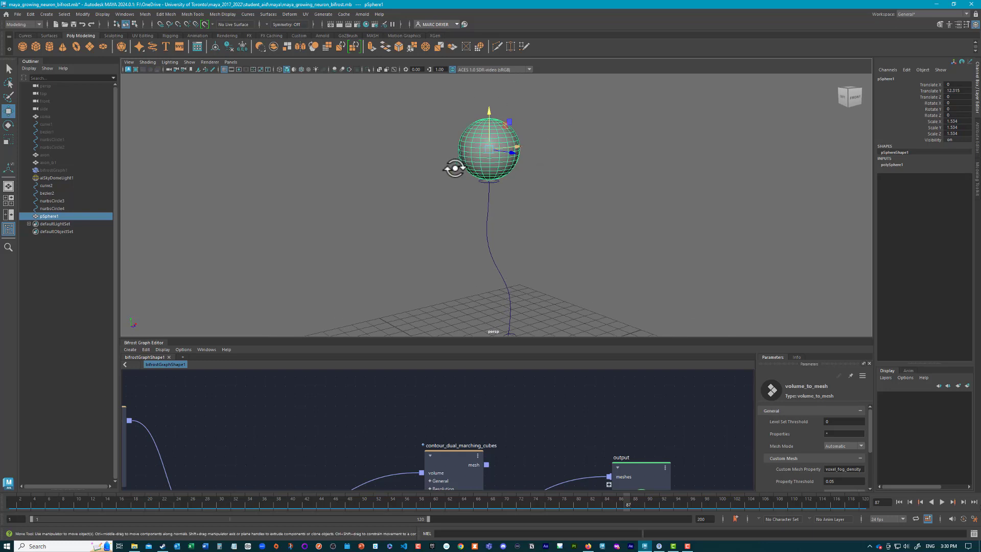
Step: Rename the sphere as demo_soma
double_click(50, 216)
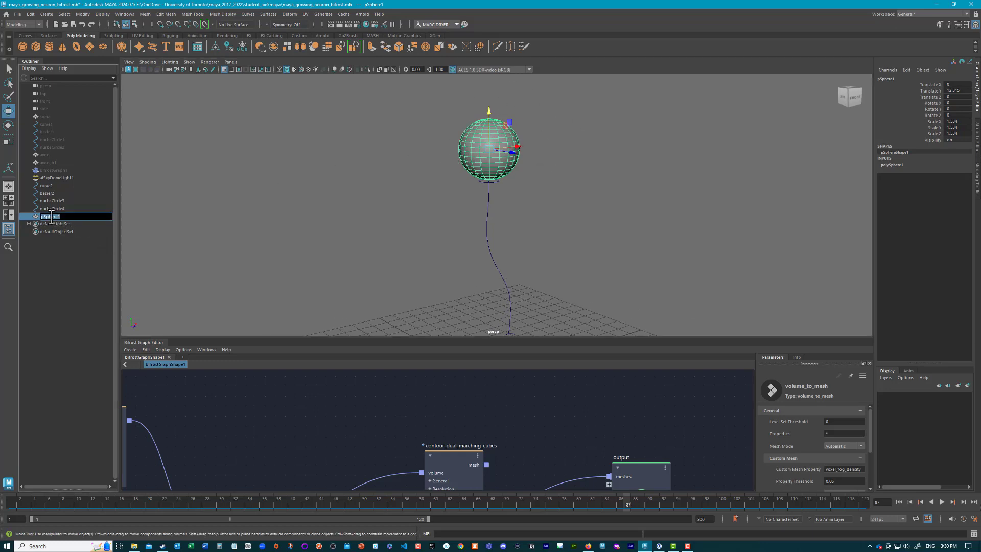
type("demo_soma")
key("Return")
Step: Locate Extrude among the mesh editing commands and look up the surface commands
left_click_drag(565, 232, 508, 188, "alt")
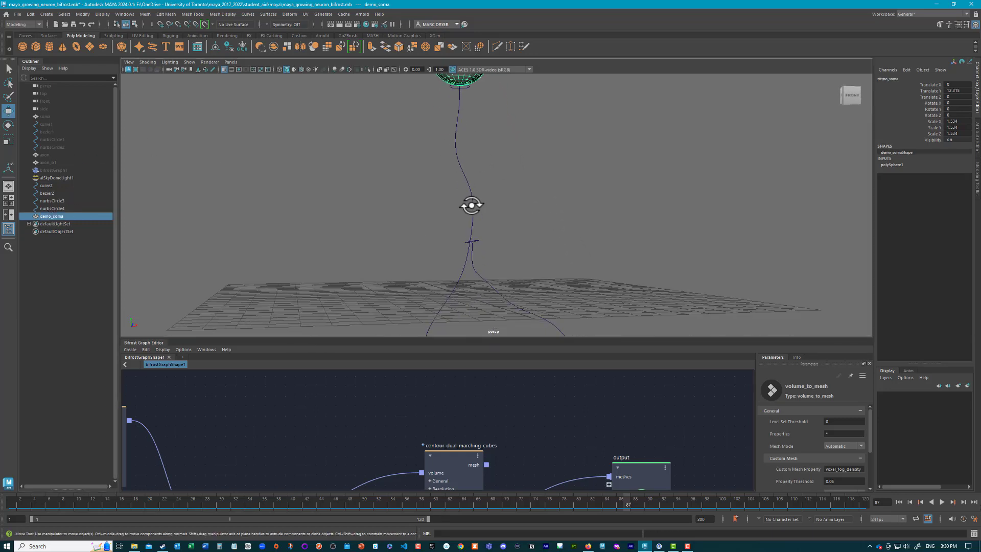
left_click_drag(480, 247, 597, 224, "alt")
right_click_drag(597, 223, 486, 219, "alt")
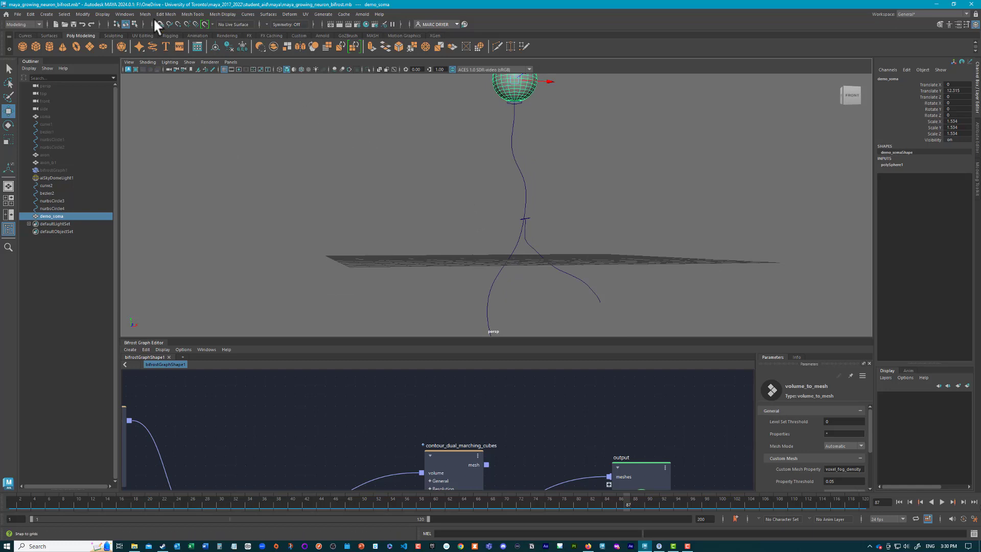
left_click(167, 14)
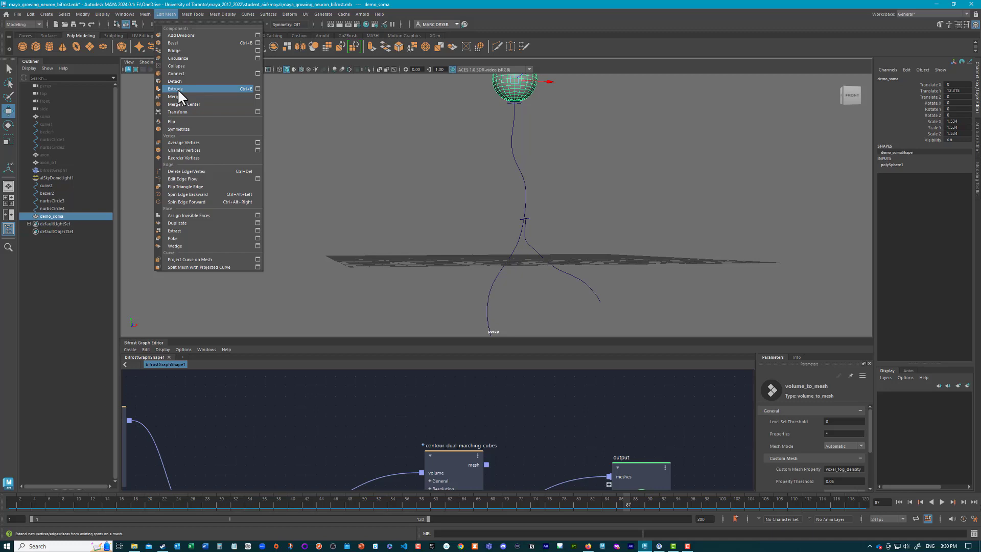
left_click(167, 13)
left_click(269, 14)
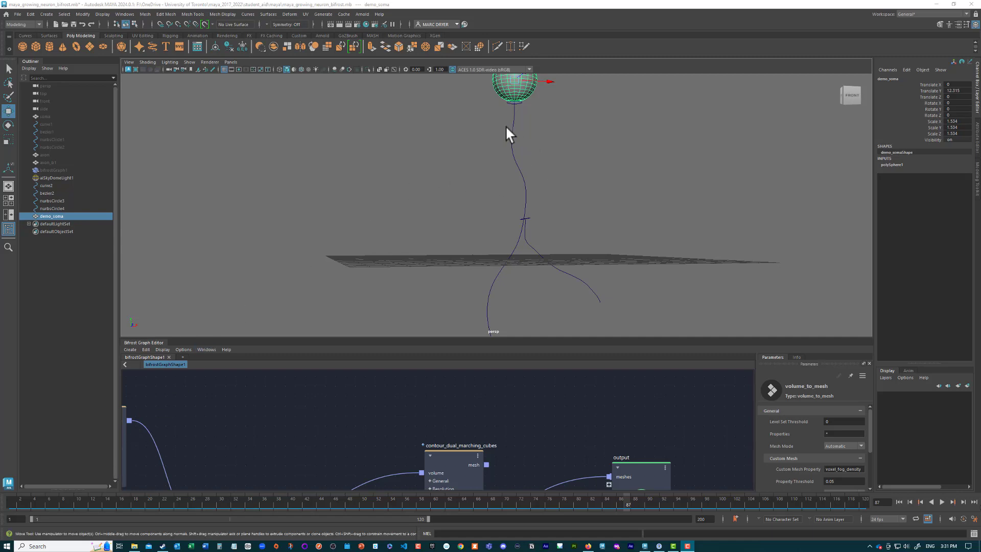
left_click_drag(485, 136, 522, 97, "alt")
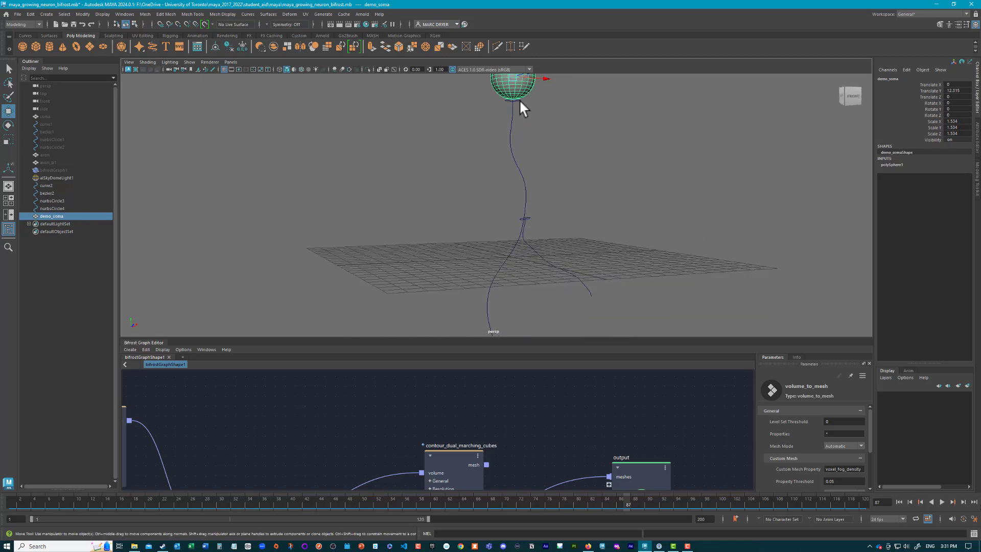
left_click(520, 101)
left_click(514, 146, "shift")
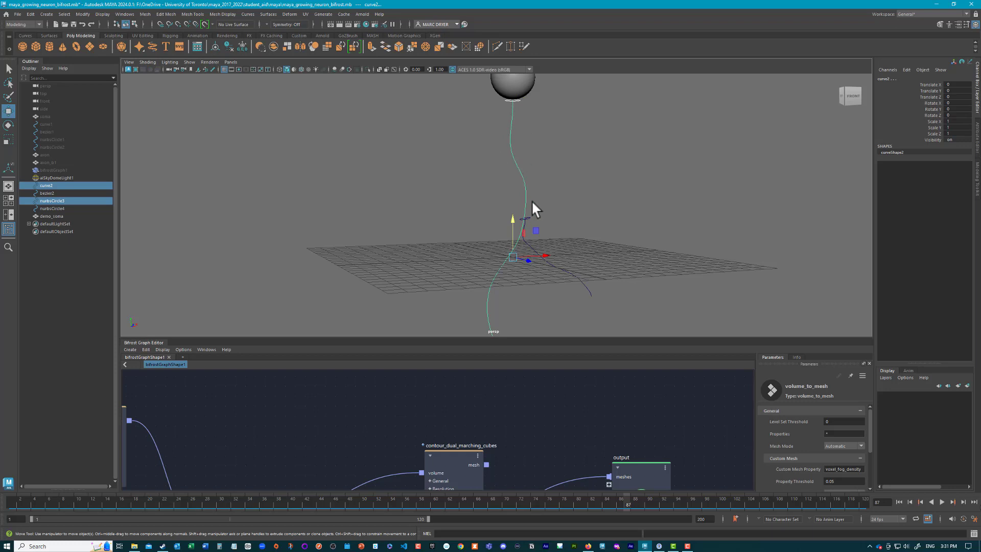
middle_click_drag(536, 259, 463, 235, "alt")
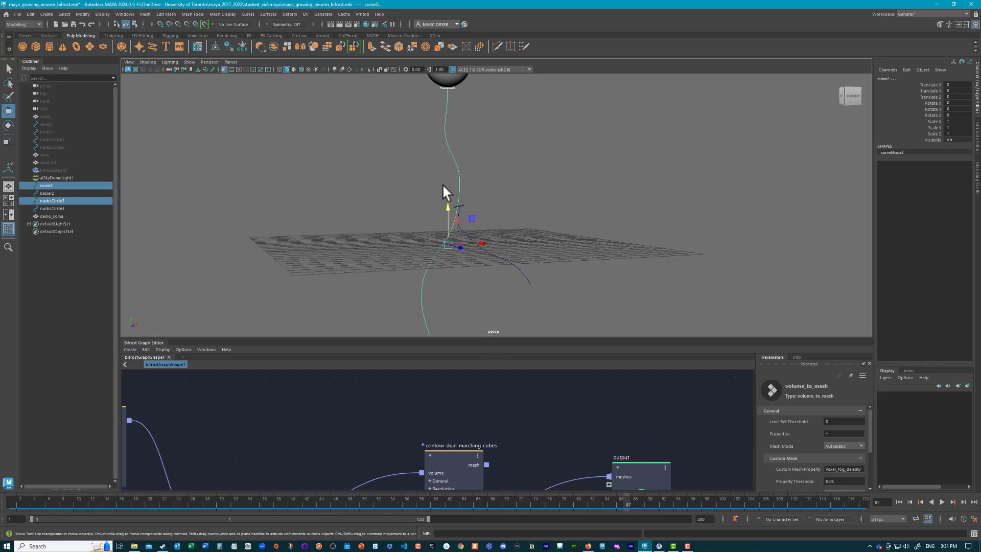
left_click(267, 13)
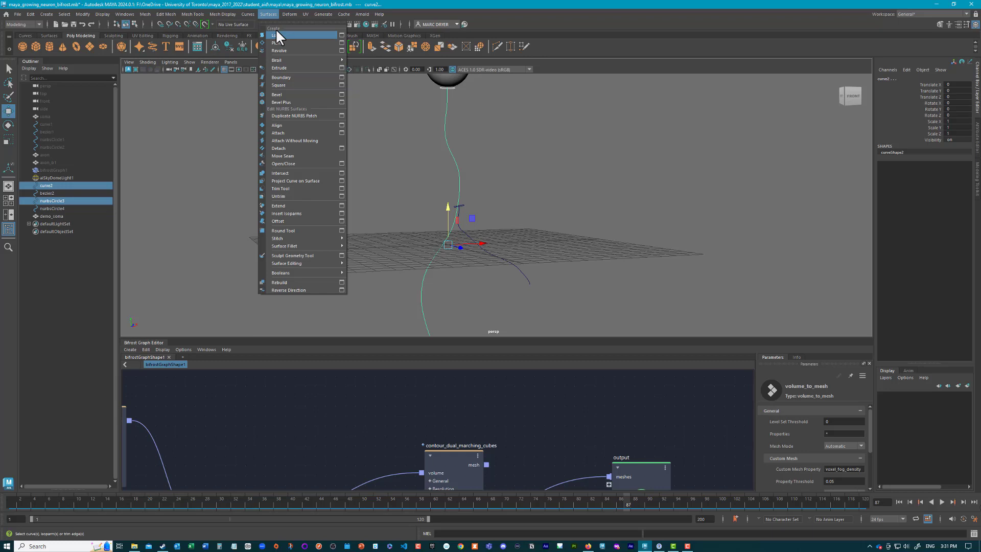
left_click(267, 14)
left_click(483, 100)
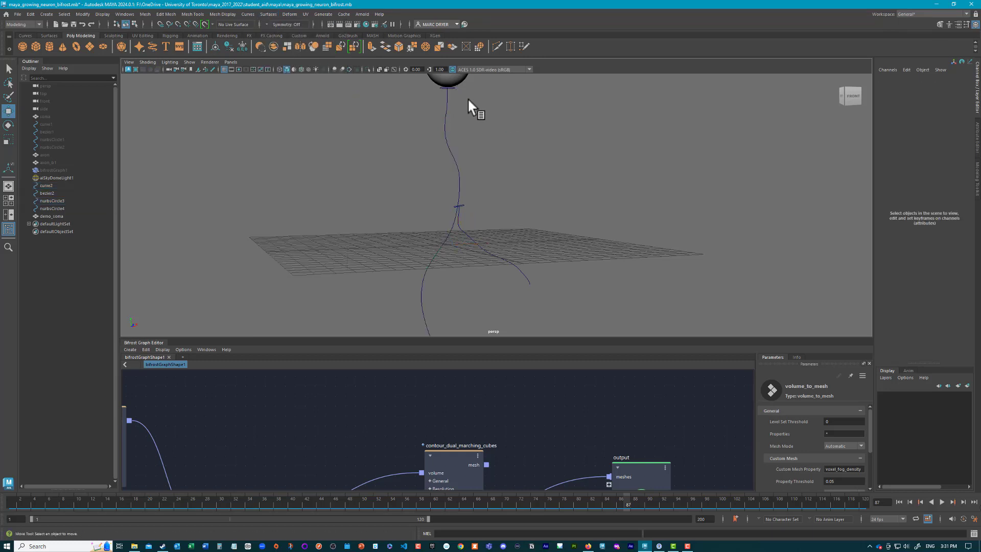
Step: Select the circle below the soma and the duplicated axon curve, and reset the surface Extrude options to their defaults
left_click(453, 87)
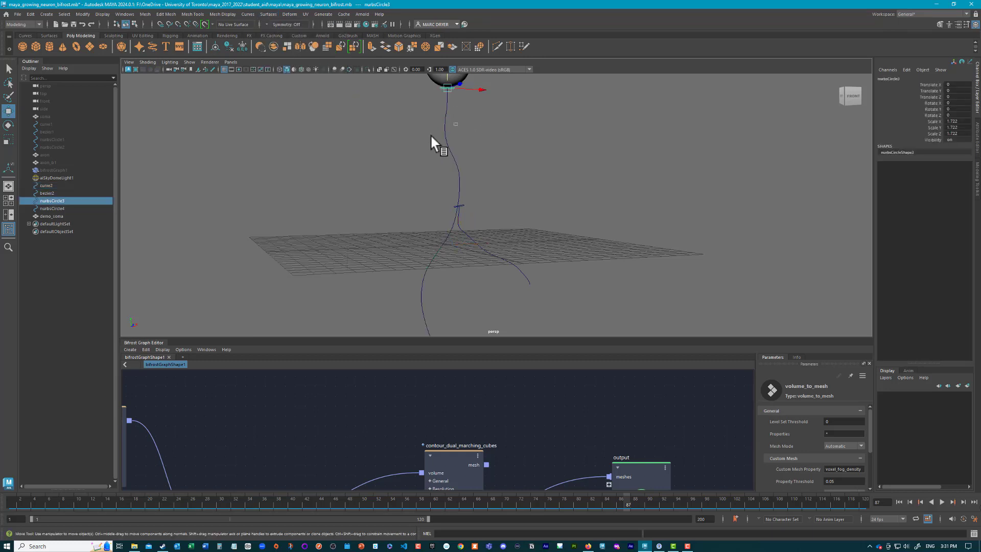
left_click(452, 147, "shift")
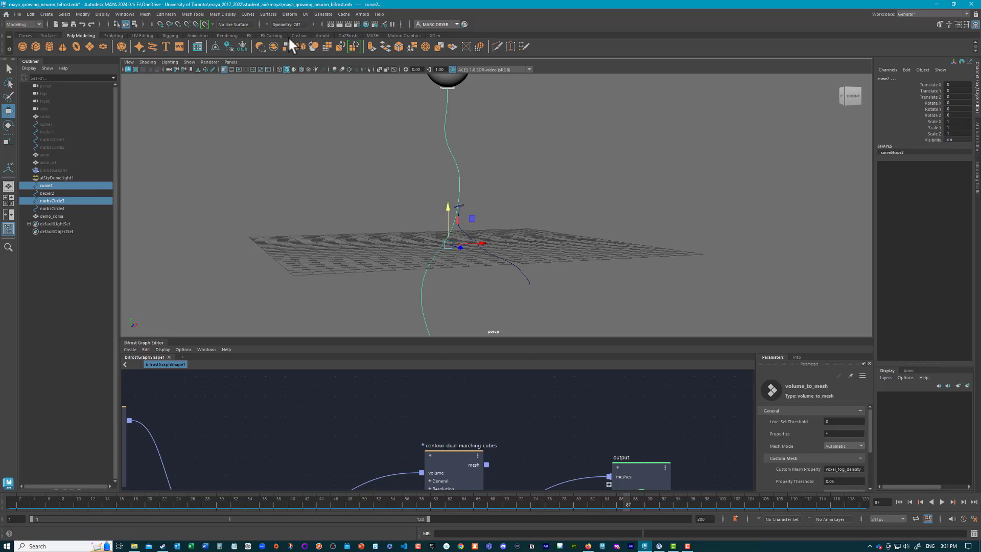
left_click(269, 13)
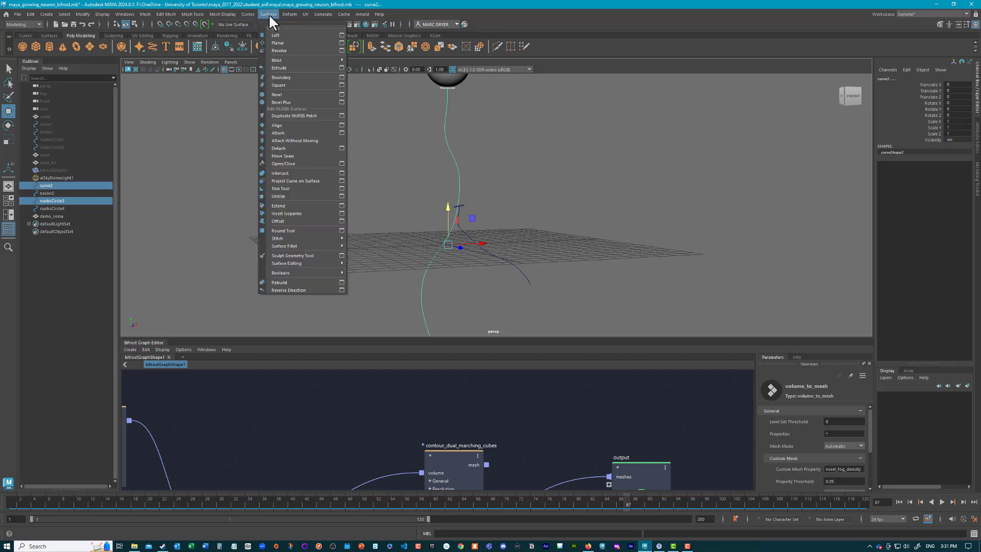
left_click(342, 68)
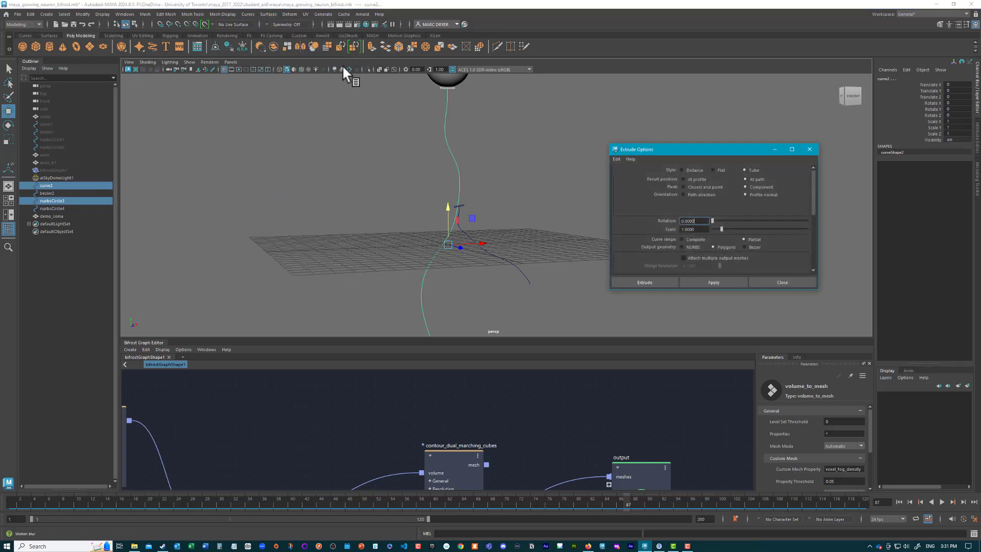
left_click_drag(717, 155, 606, 118)
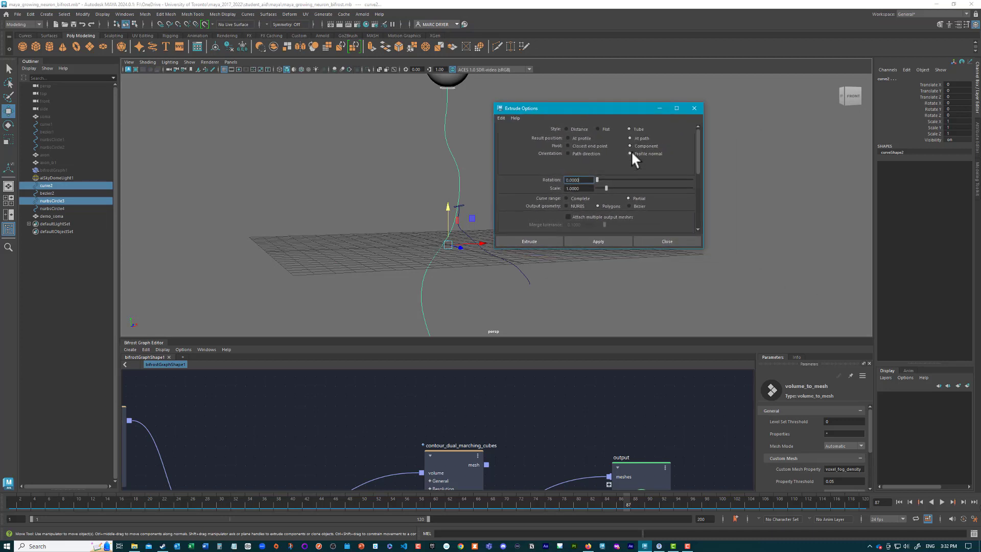
left_click(501, 118)
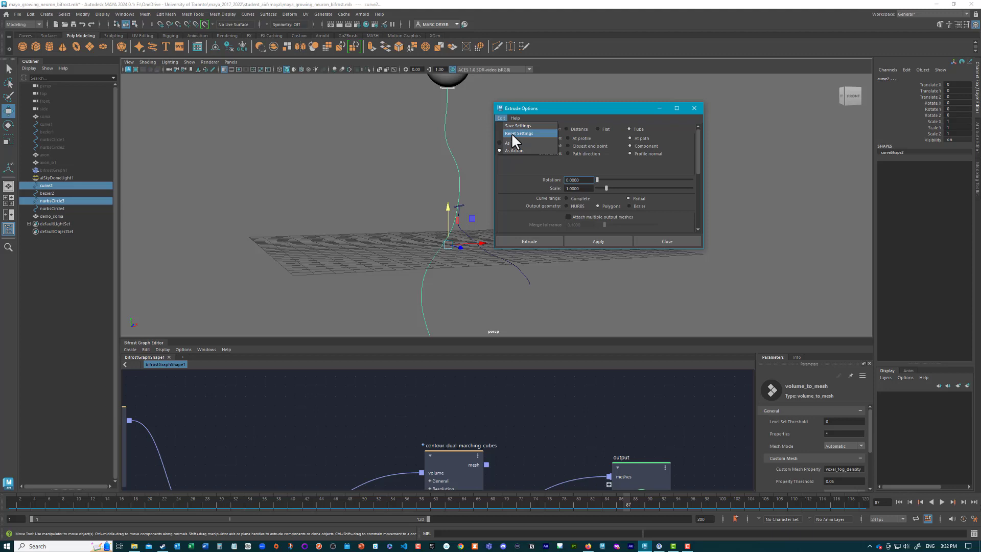
left_click(516, 133)
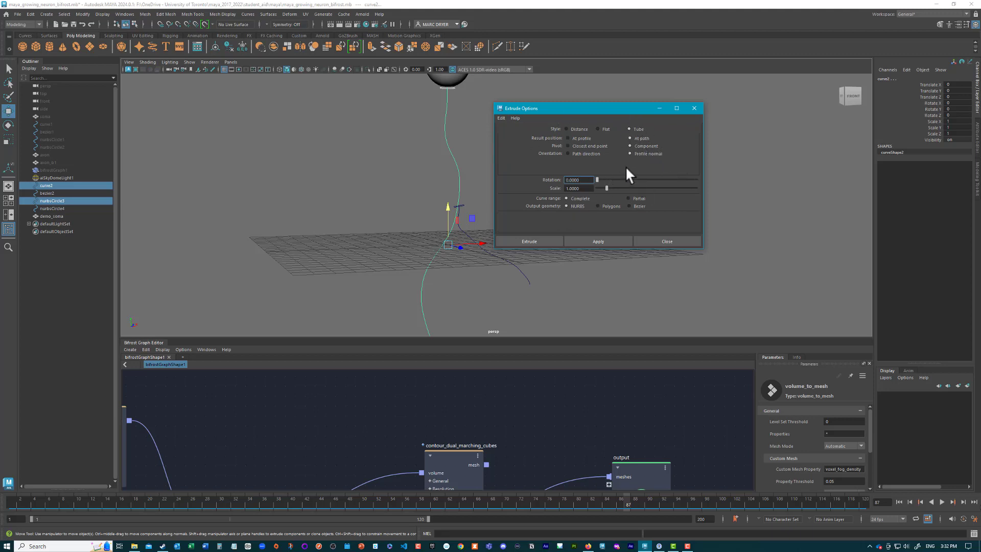
Step: Extrude the circle along the axon curve as polygons, with partial curve range, quads and standard fit tessellation
left_click(604, 206)
scroll(662, 215, "down", 3)
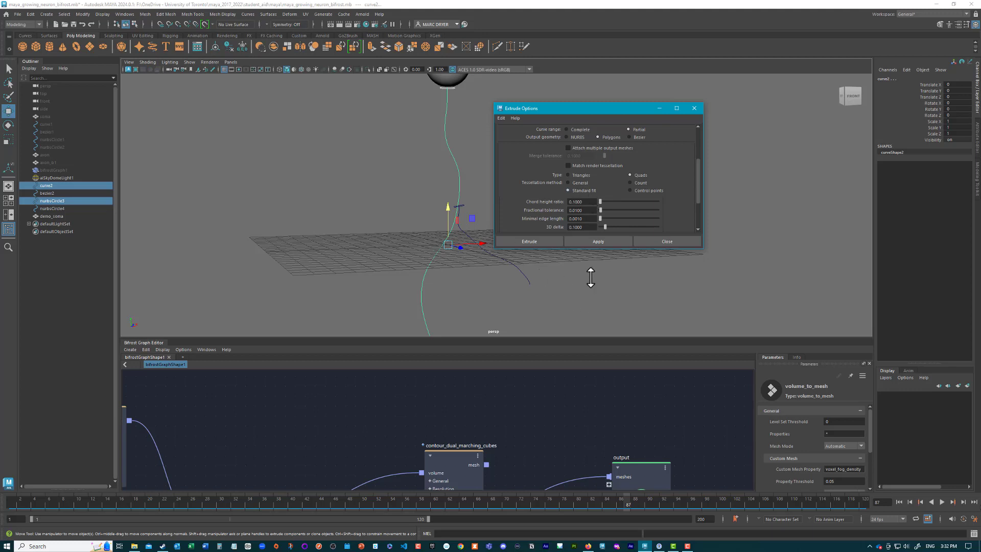
left_click(538, 241)
left_click_drag(620, 263, 685, 241, "alt")
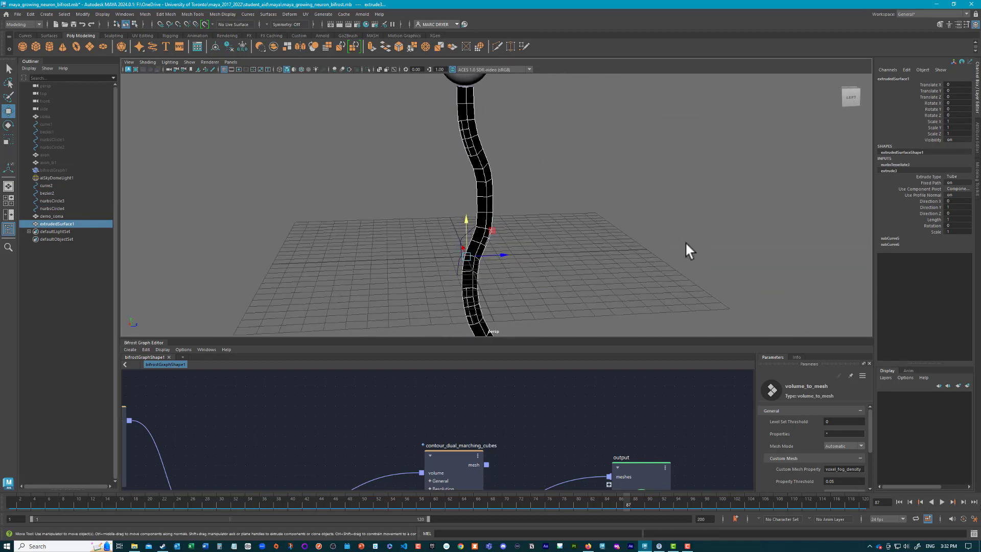
left_click_drag(428, 150, 458, 194, "alt")
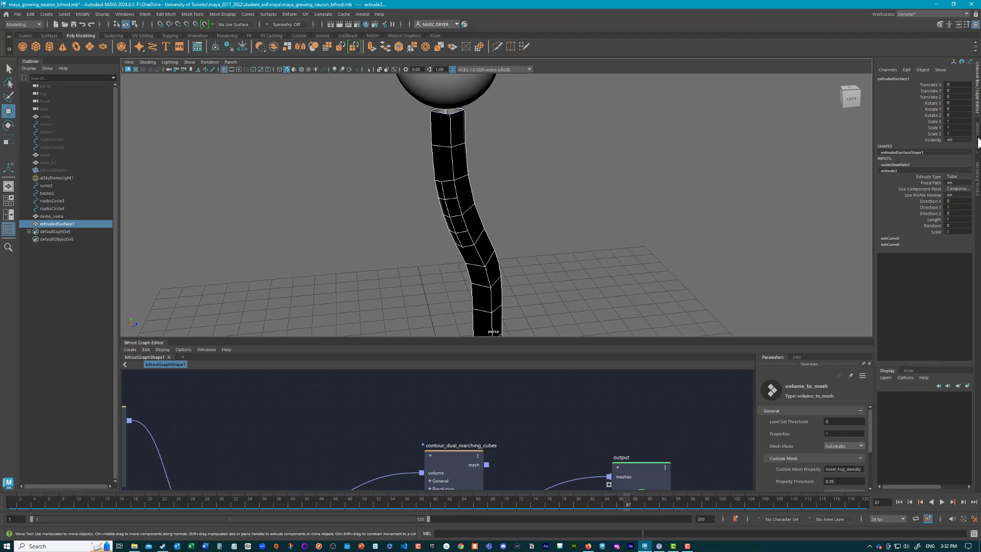
Step: Set the extruded tube's tessellation format to General with U number 4 and V number 18
left_click(976, 138)
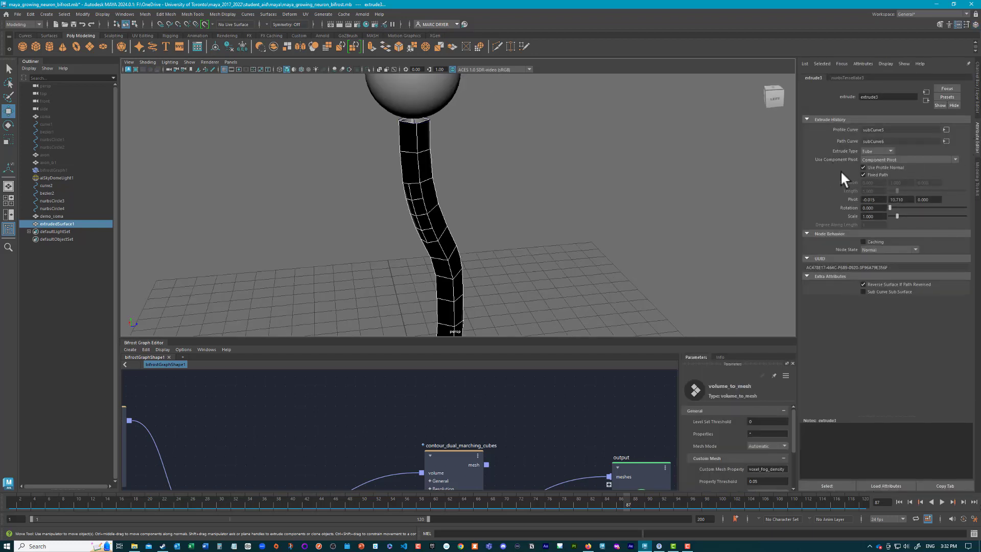
left_click(842, 77)
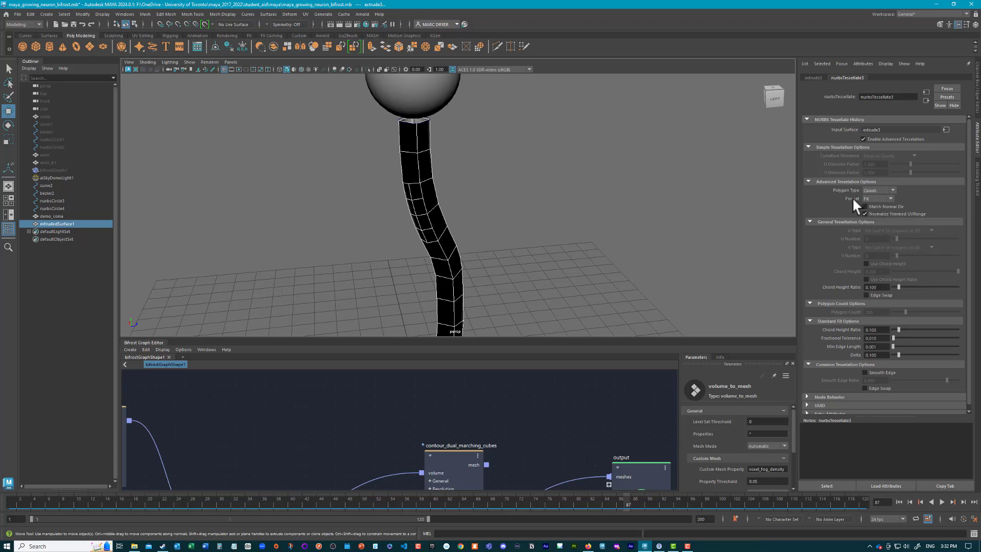
left_click(875, 198)
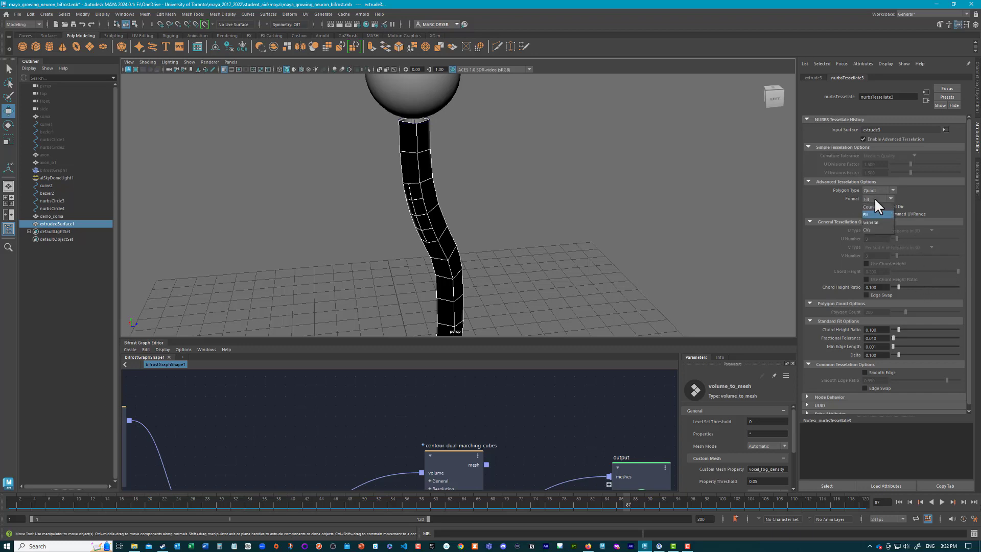
left_click(878, 222)
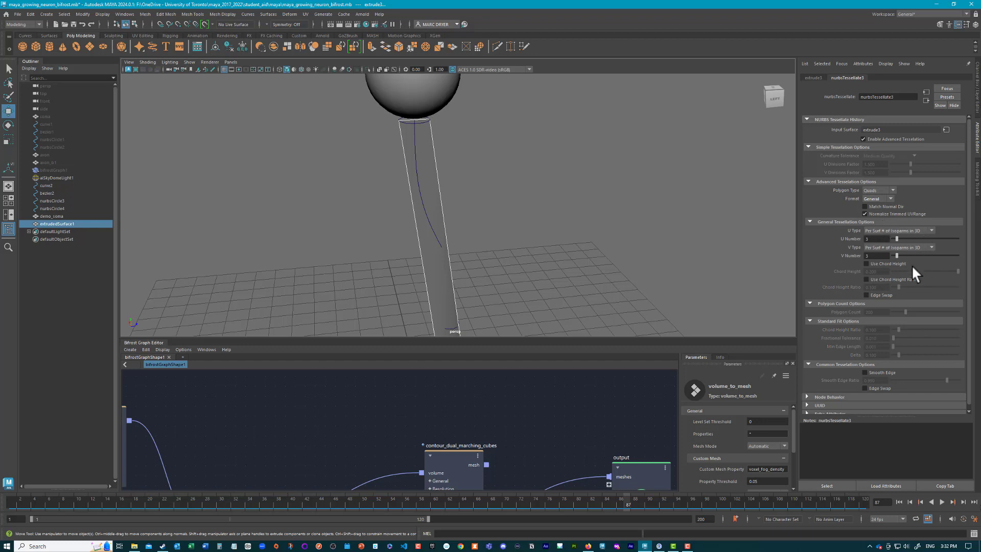
mouse_move(897, 237)
left_mouse_down()
mouse_move(900, 254)
mouse_move(929, 255)
left_mouse_up()
left_click_drag(664, 220, 710, 225, "alt")
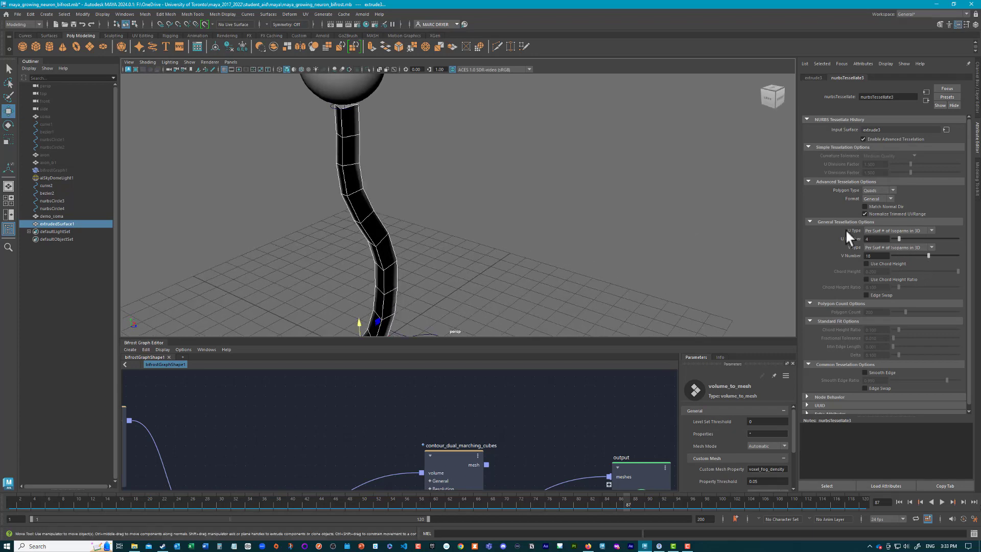
Step: Switch the tube's tessellation format to CVs and inspect the mesh along its length
left_click(877, 198)
left_click(875, 228)
left_click_drag(716, 209, 690, 197, "alt")
right_click_drag(680, 194, 631, 182, "alt")
left_click_drag(631, 182, 688, 184, "alt")
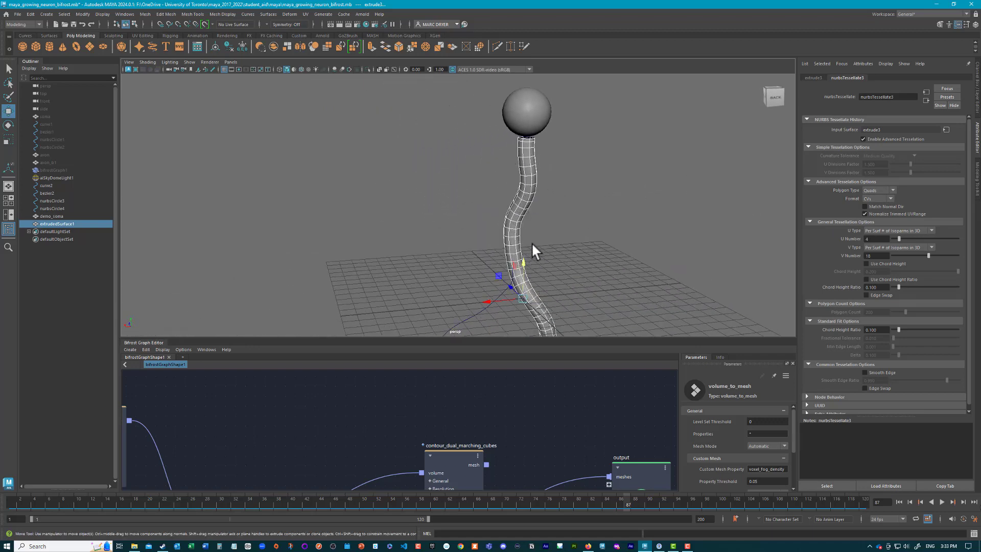
left_click_drag(530, 192, 531, 151, "alt")
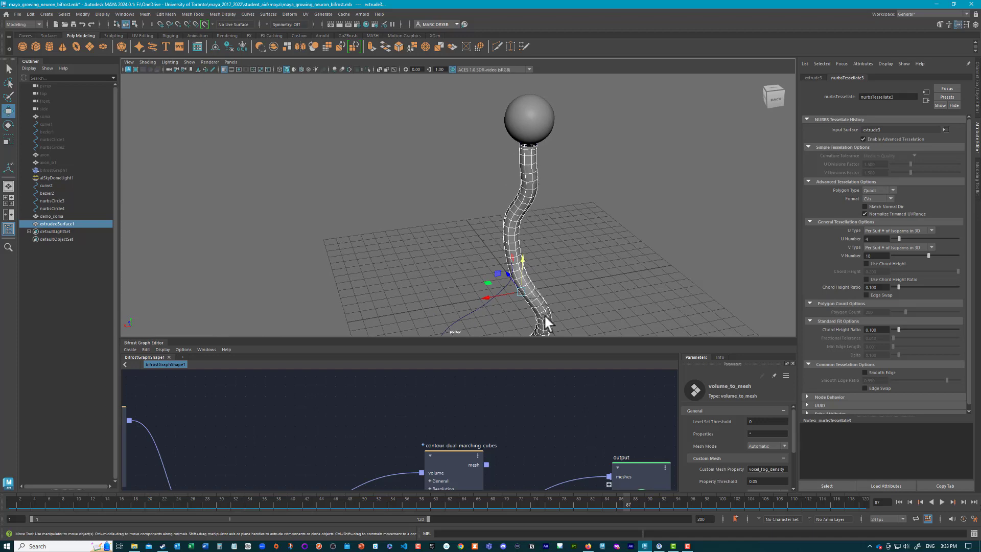
left_click_drag(546, 315, 530, 247, "alt")
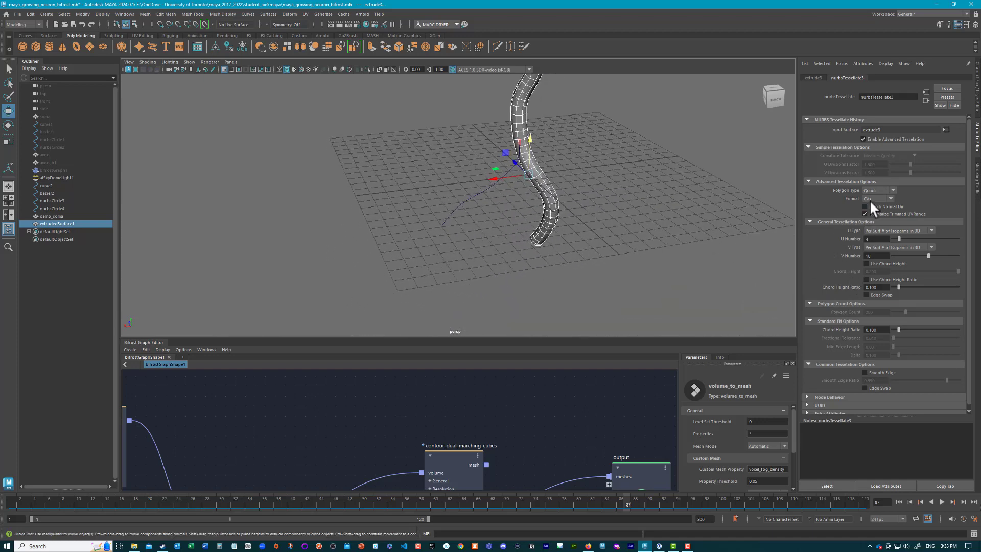
Step: Set the Scale of the axon tube's extrude history to 0 so the tube tapers to a point
left_click(812, 78)
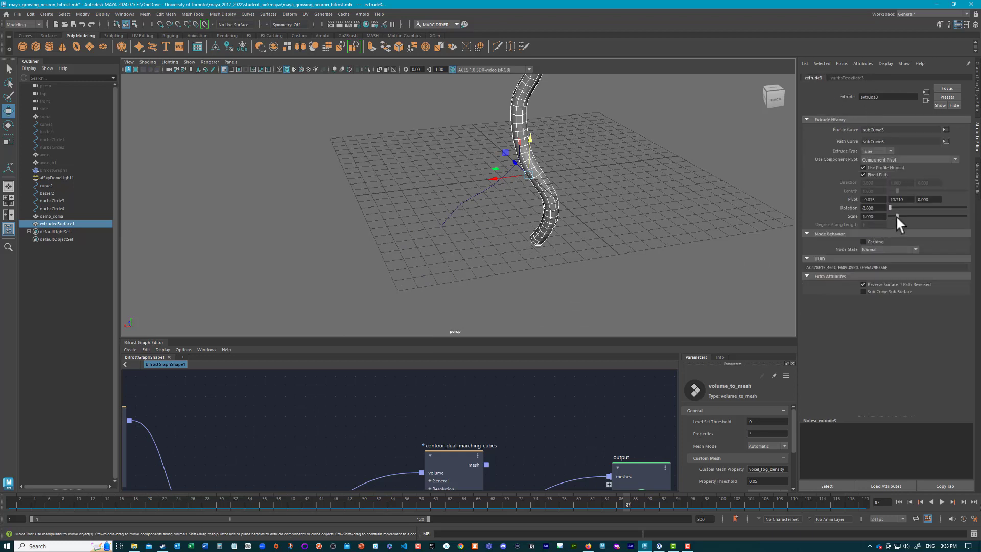
left_click_drag(896, 215, 888, 215)
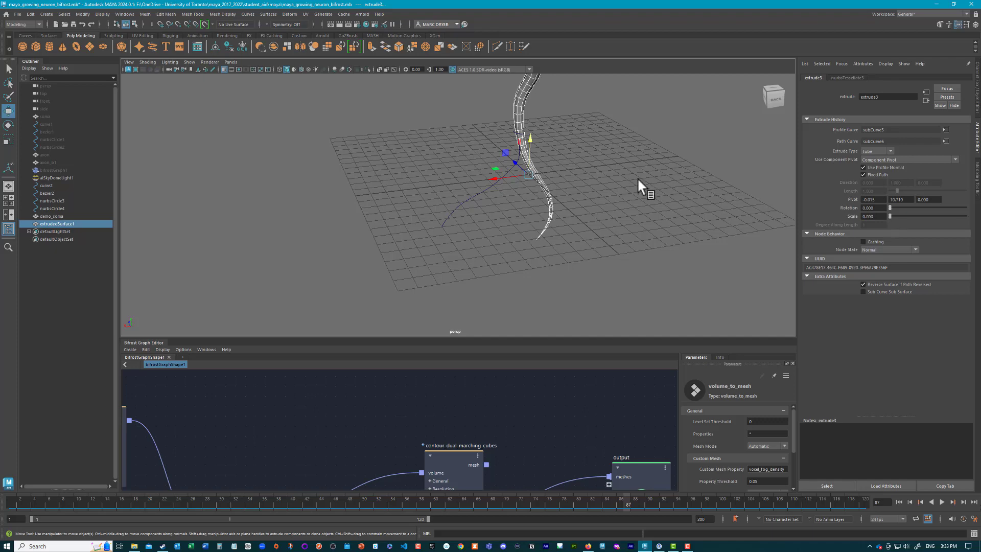
left_click_drag(636, 176, 556, 267, "alt")
Step: Select the axon tube's profile circle beneath the soma and uniformly scale it down to about 1.4
left_click_drag(719, 205, 585, 241, "alt")
right_click_drag(584, 240, 722, 252, "alt")
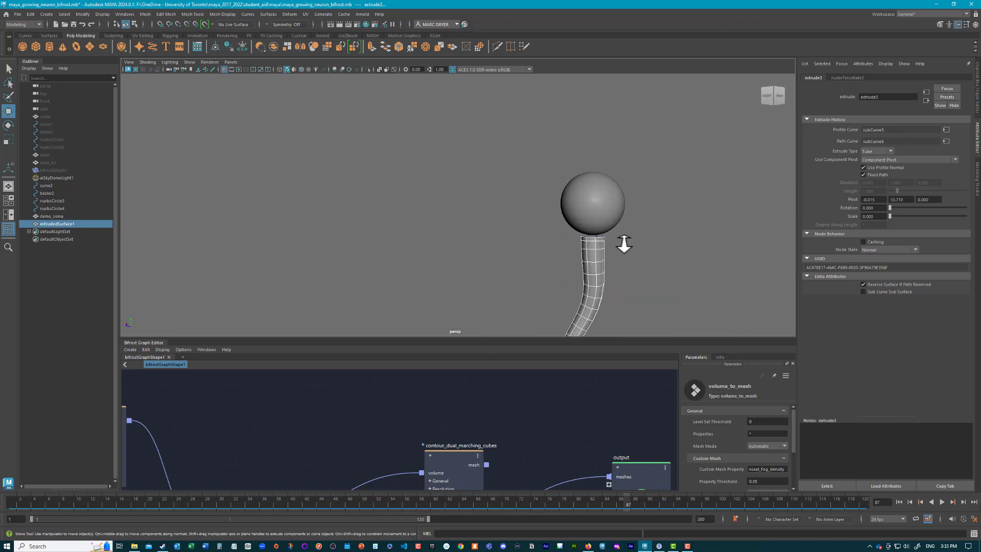
right_click_drag(615, 248, 747, 269, "alt")
middle_click_drag(747, 268, 635, 241, "alt")
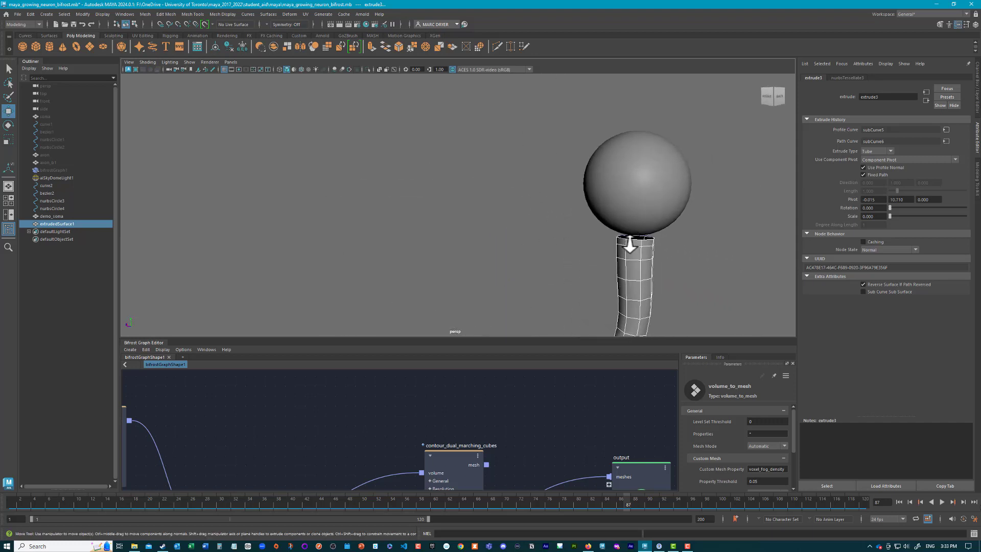
left_click(651, 240)
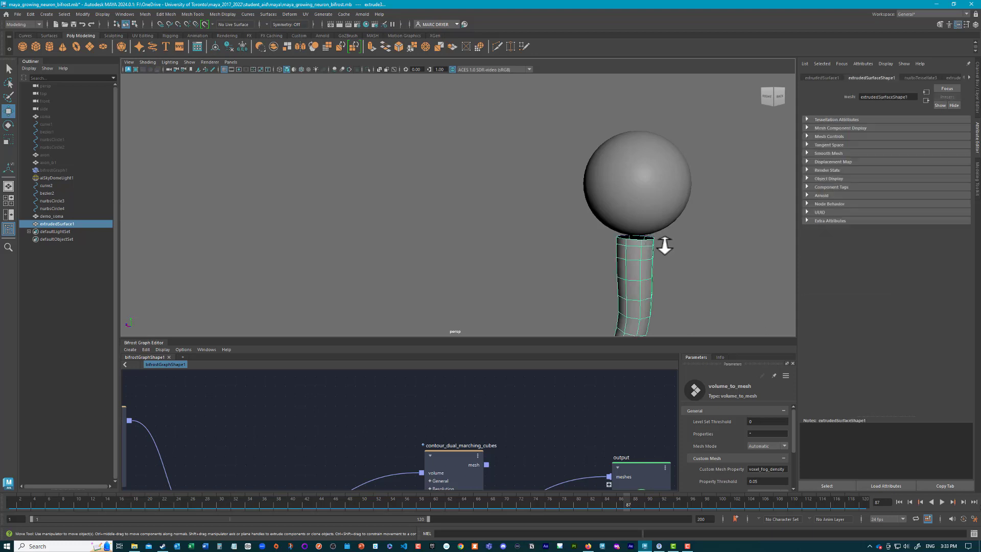
left_click_drag(650, 234, 661, 251, "shift")
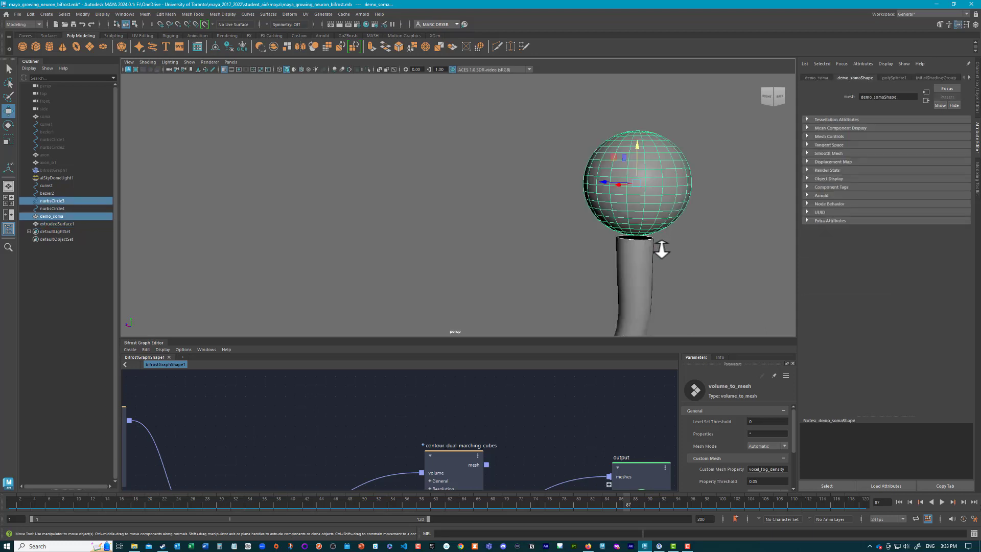
left_click(664, 216, "shift")
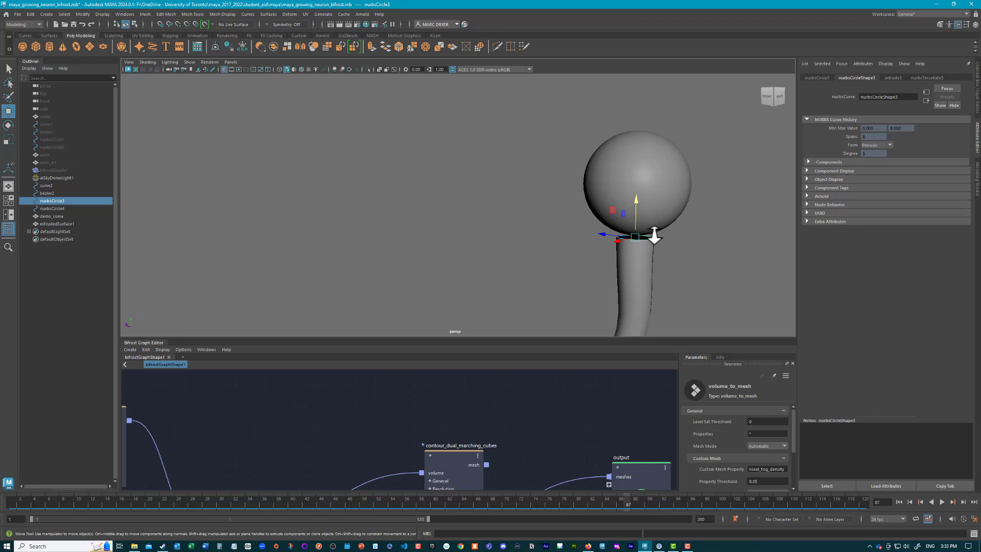
key("r")
left_click_drag(633, 235, 616, 220)
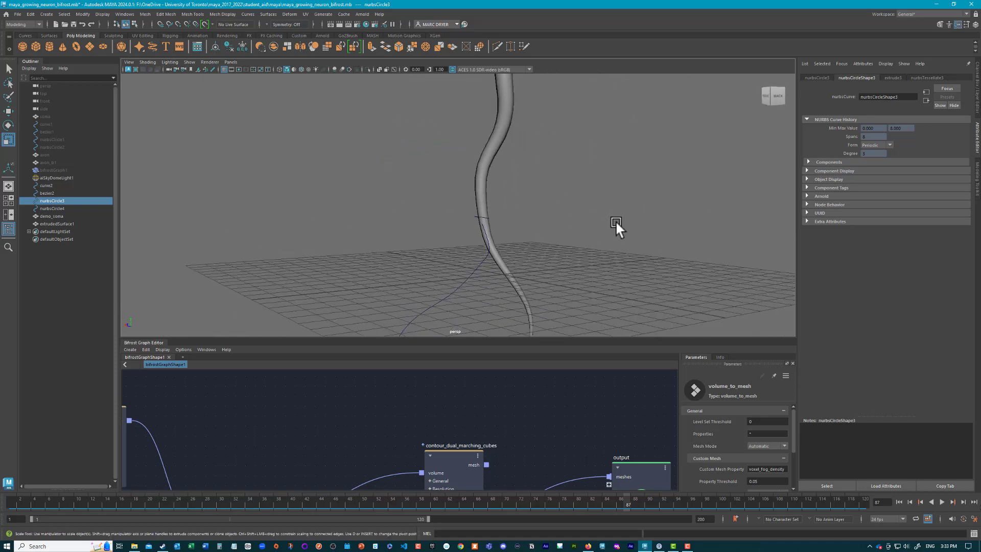
Step: Select the axon tube and examine the Min Value and Max Value channels of its subCurve inputs
left_click(978, 105)
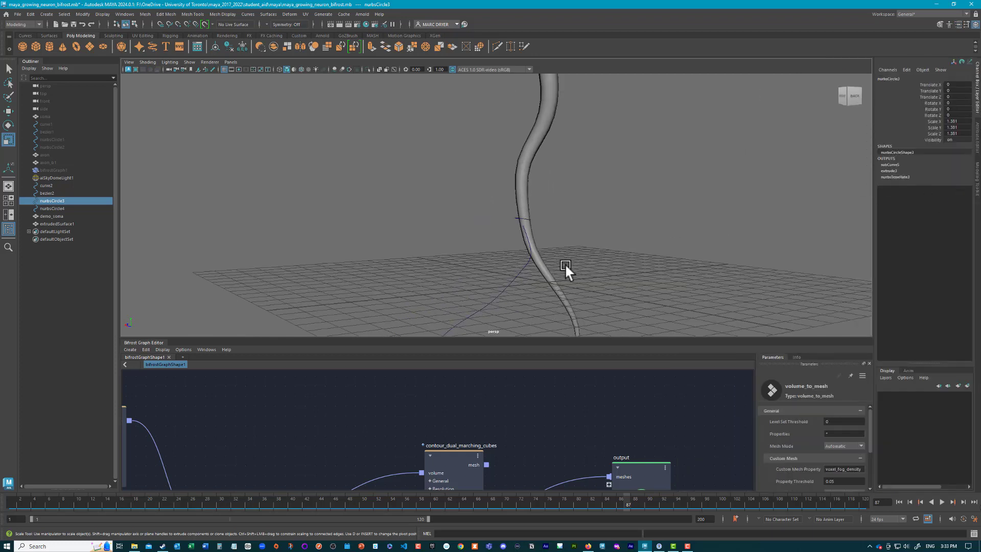
left_click(546, 134)
left_click(563, 134)
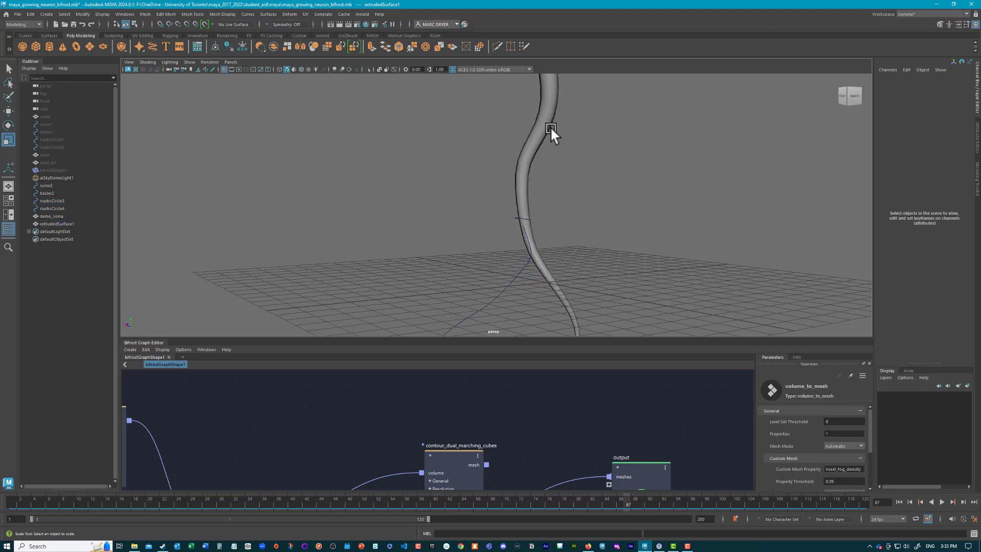
left_click(549, 131)
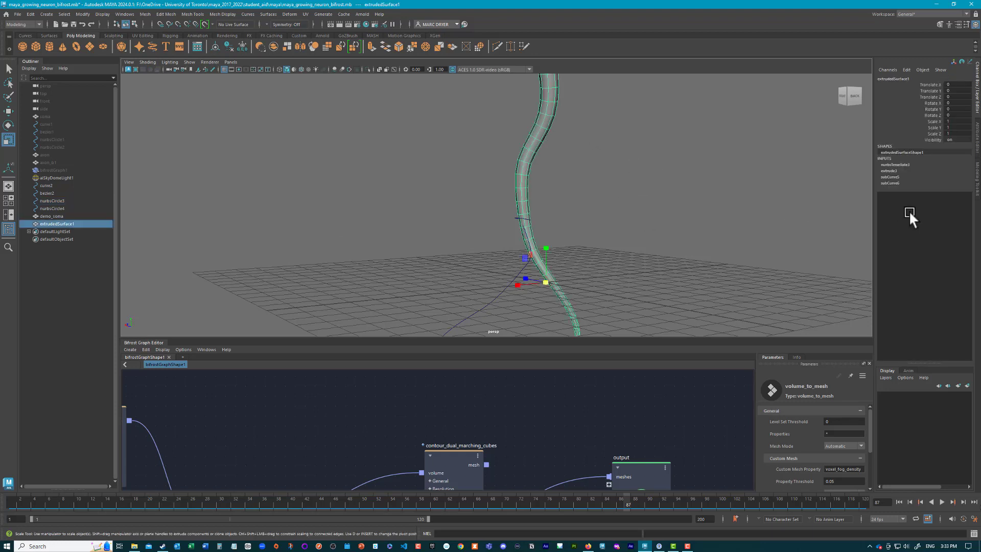
left_click(888, 183)
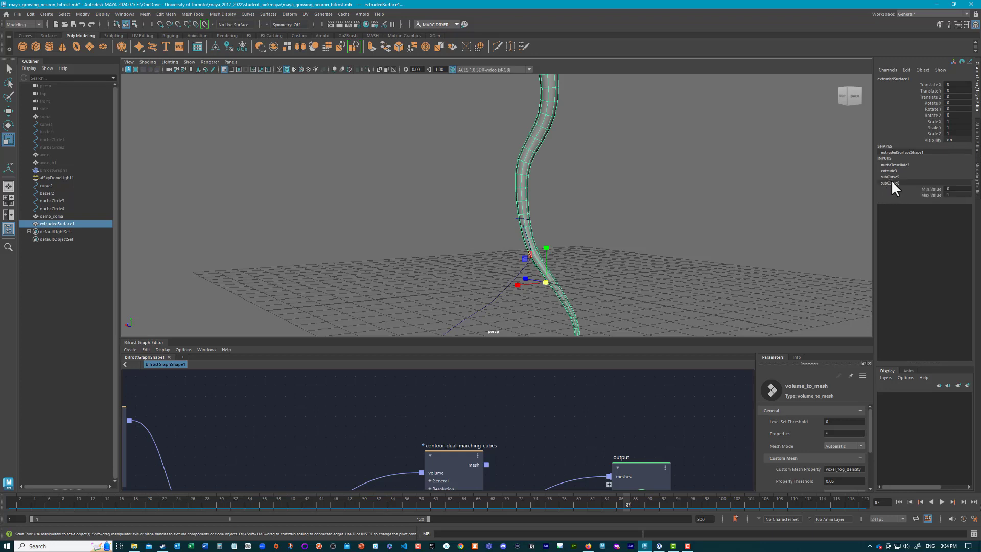
left_click(891, 177)
left_click(892, 196)
left_click_drag(665, 196, 620, 149, "alt")
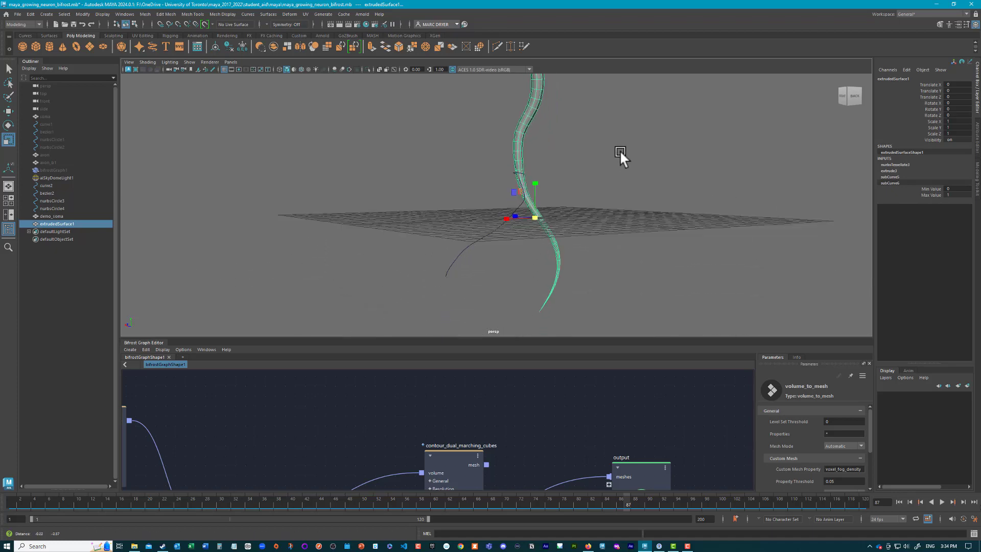
left_click(931, 195)
mouse_move(806, 204)
middle_mouse_down()
mouse_move(782, 196)
mouse_move(793, 193)
middle_mouse_up()
left_click_drag(706, 170, 646, 261, "alt")
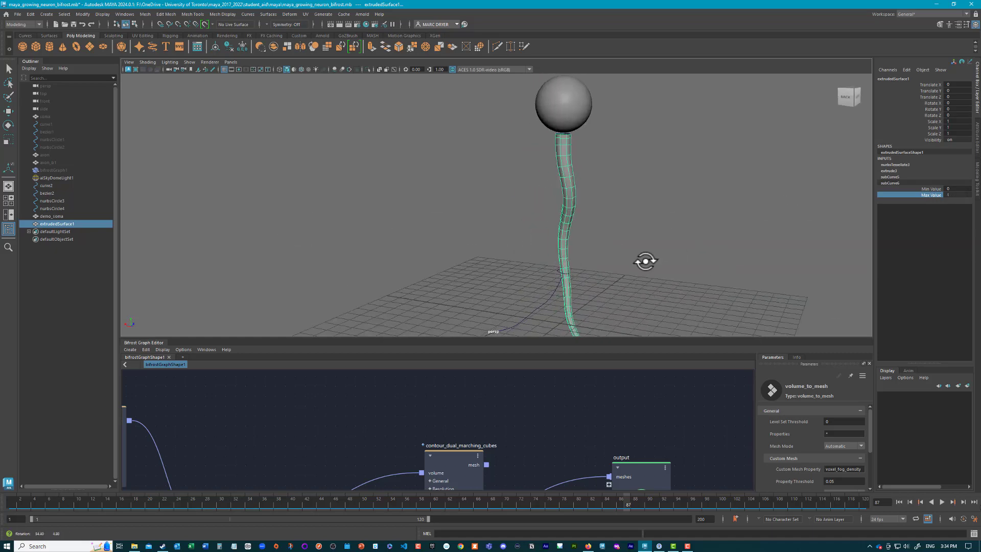
middle_click_drag(606, 271, 658, 240, "alt")
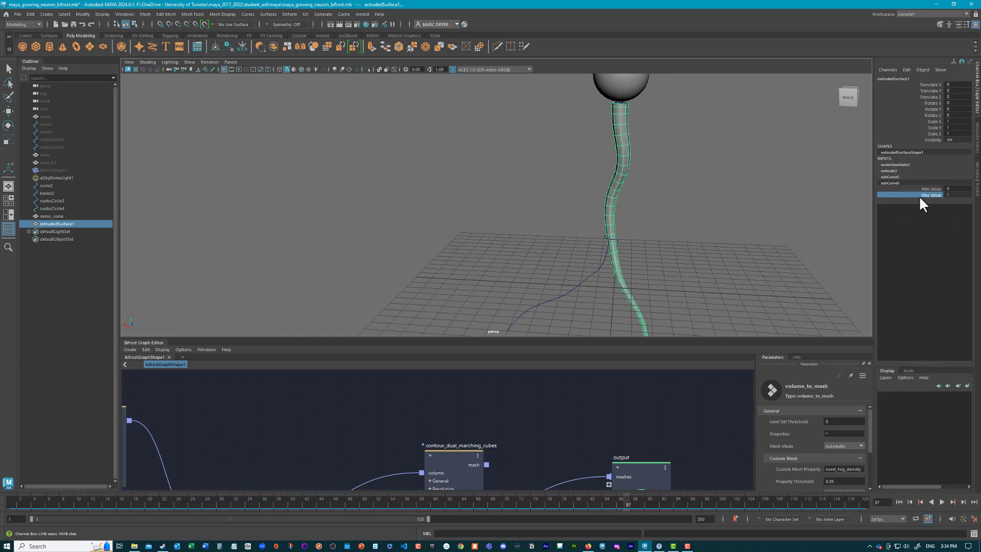
Step: Extrude the circle at the branch point along the branch curve as polygons, with partial curve range and control points tessellation
left_click_drag(637, 261, 444, 194, "alt")
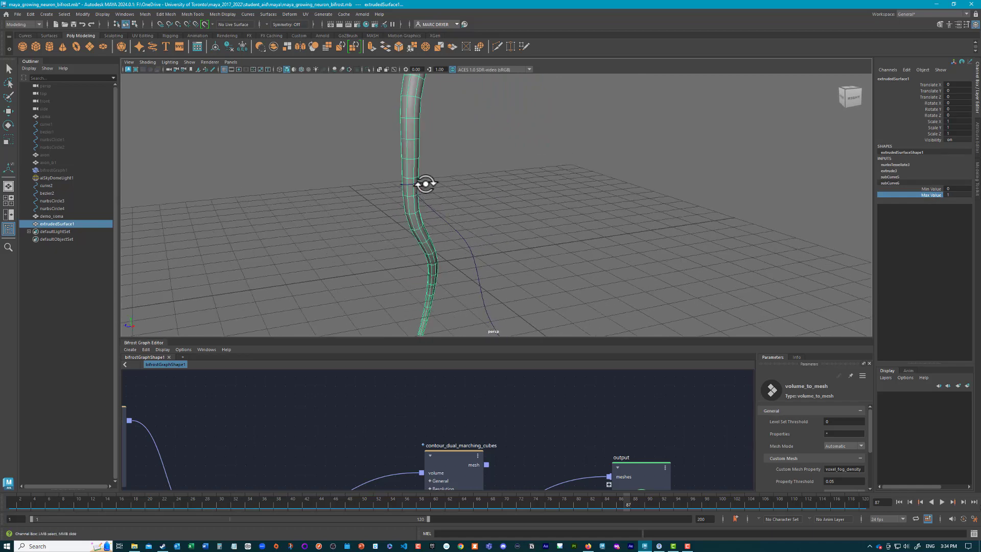
left_click(468, 239)
key("r")
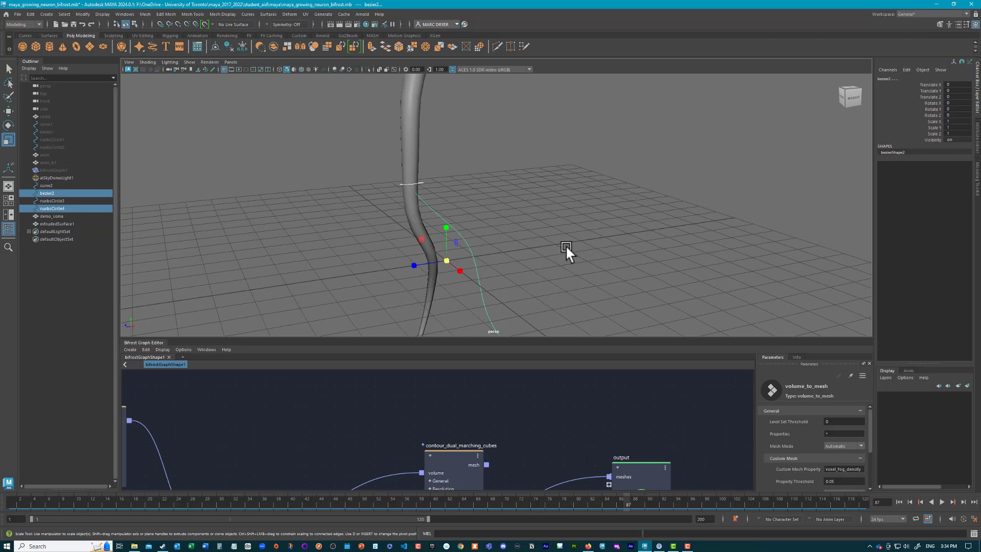
left_click(268, 14)
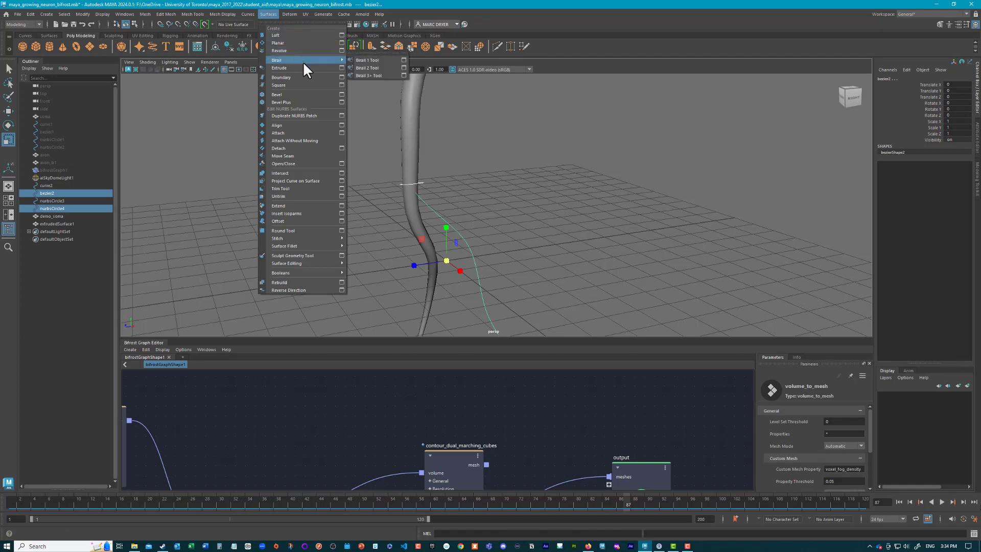
left_click(342, 67)
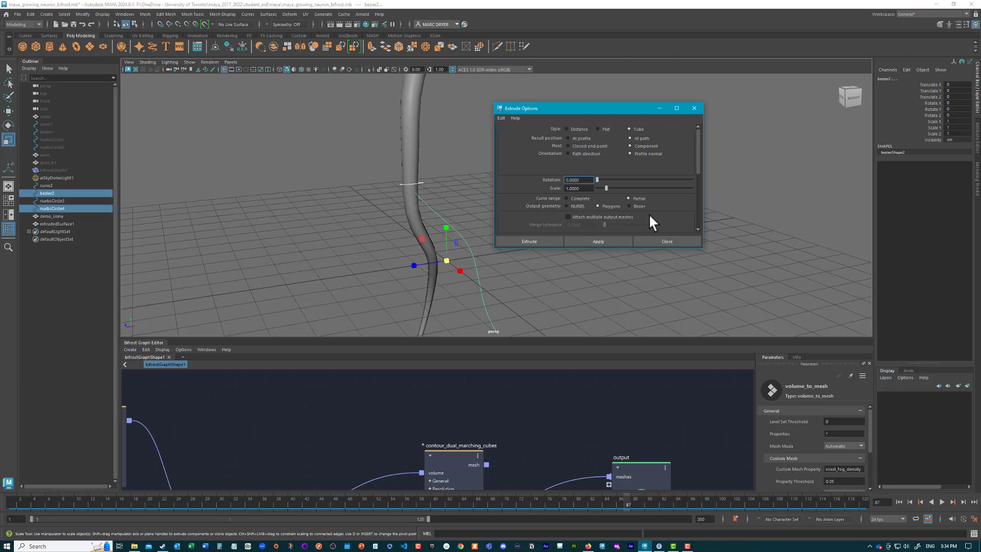
scroll(648, 213, "down", 2)
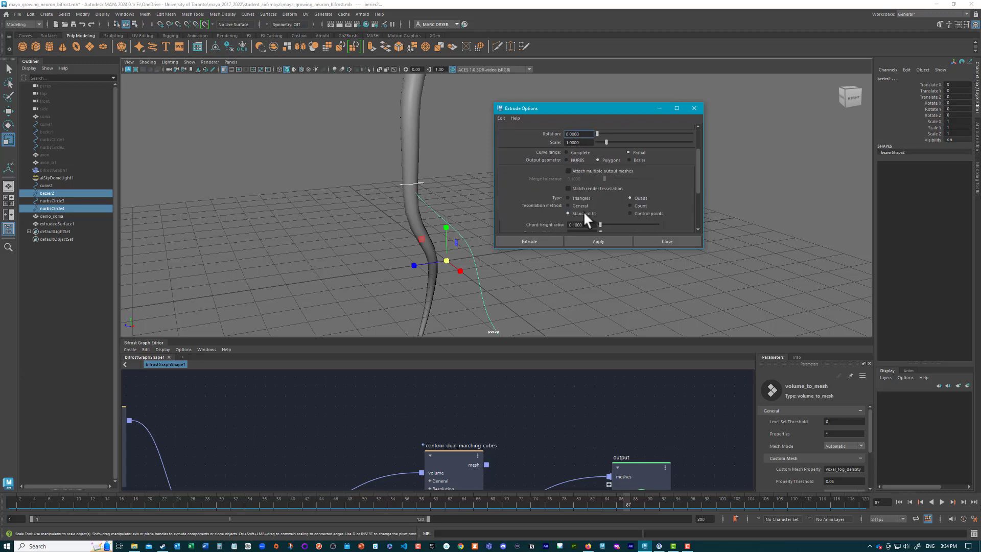
left_click(645, 212)
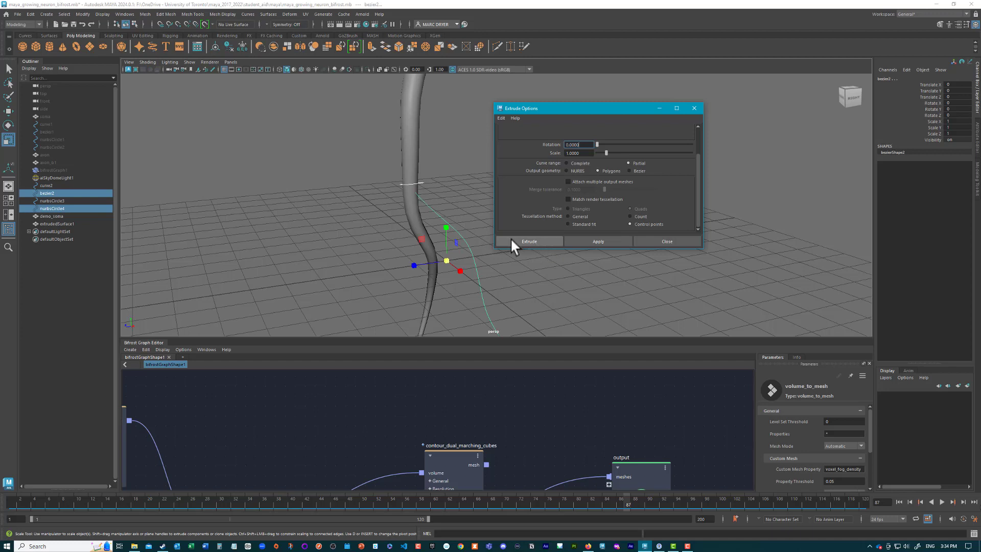
left_click(540, 241)
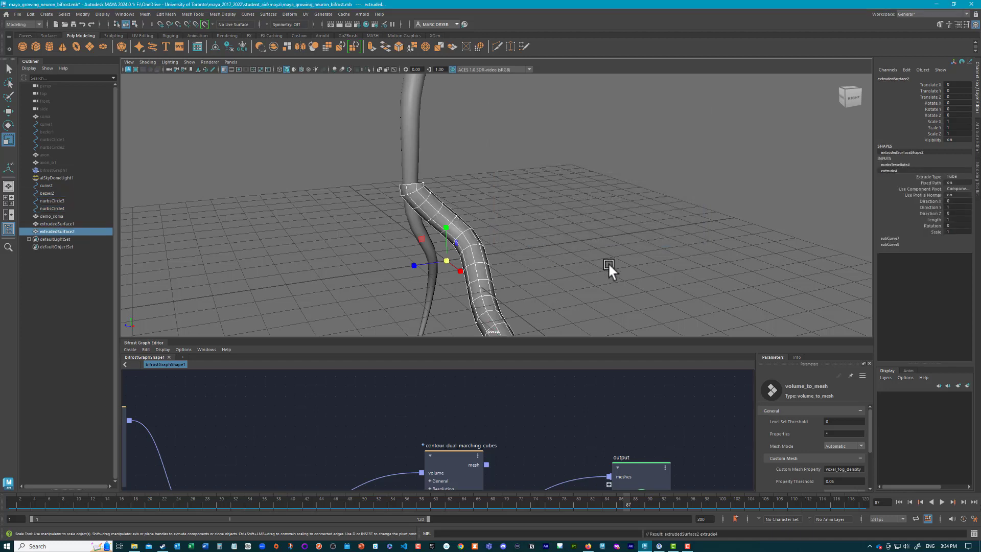
Step: Set the extrude Scale of the branch tube to 0
double_click(950, 232)
type("0")
key("Return")
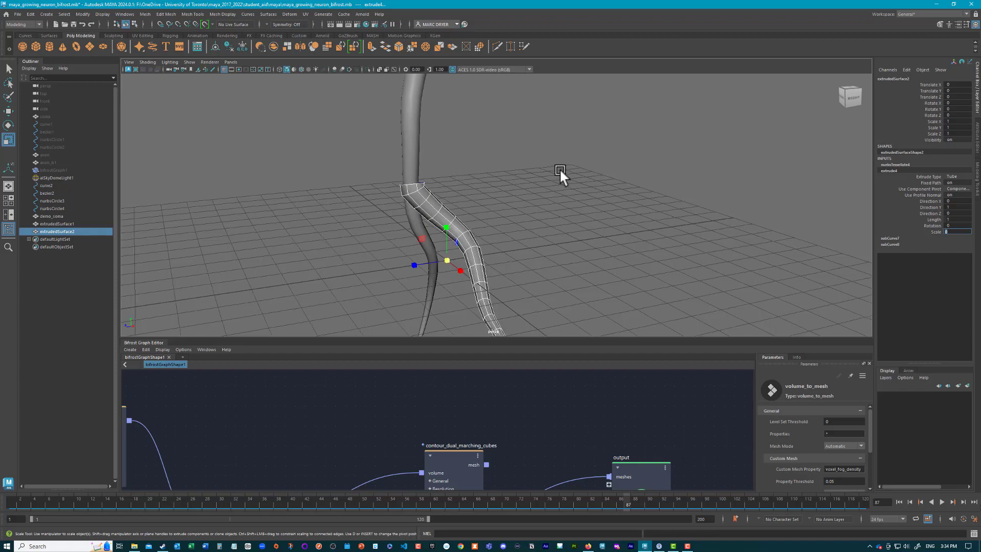
Step: Inspect the branch tube's taper and its junction with the axon from several angles
scroll(527, 175, "down", 3)
left_click_drag(492, 183, 414, 189, "alt")
right_click_drag(532, 193, 627, 175, "alt")
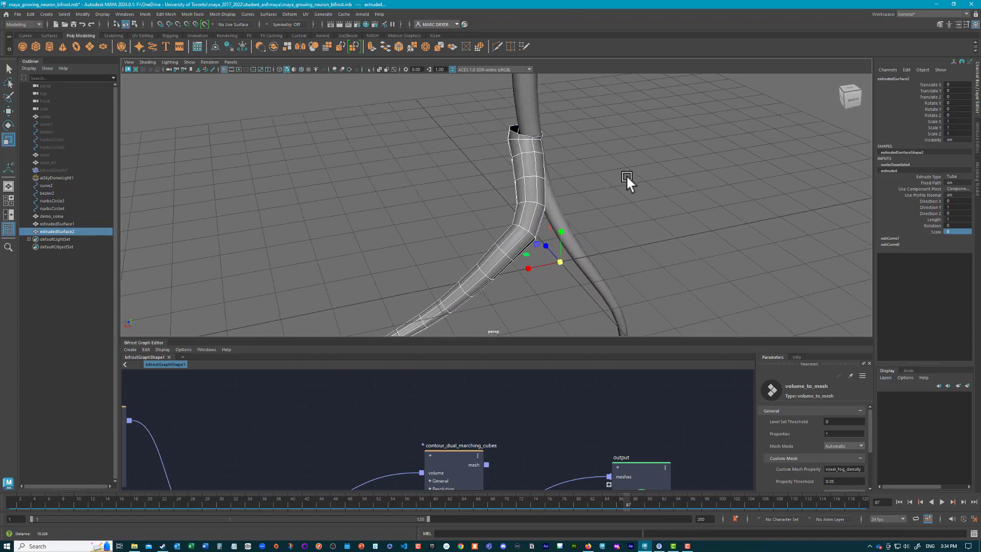
middle_click_drag(564, 164, 553, 194, "alt")
left_click_drag(553, 195, 515, 209, "alt")
right_click_drag(667, 216, 370, 179, "alt")
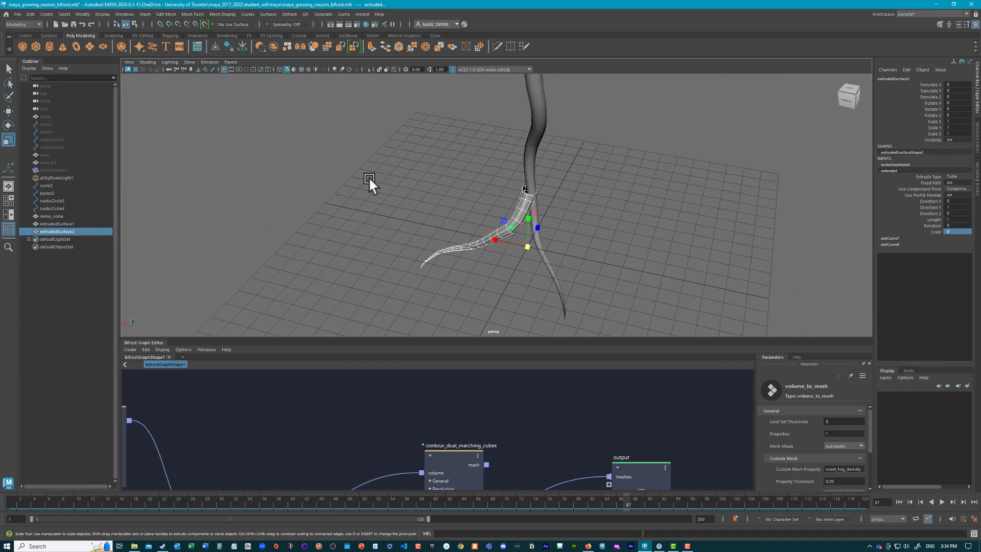
right_click_drag(515, 190, 413, 152, "alt")
left_click_drag(413, 151, 613, 197, "alt")
right_click_drag(612, 196, 494, 209, "alt")
left_click_drag(495, 210, 525, 217, "alt")
left_click(600, 204)
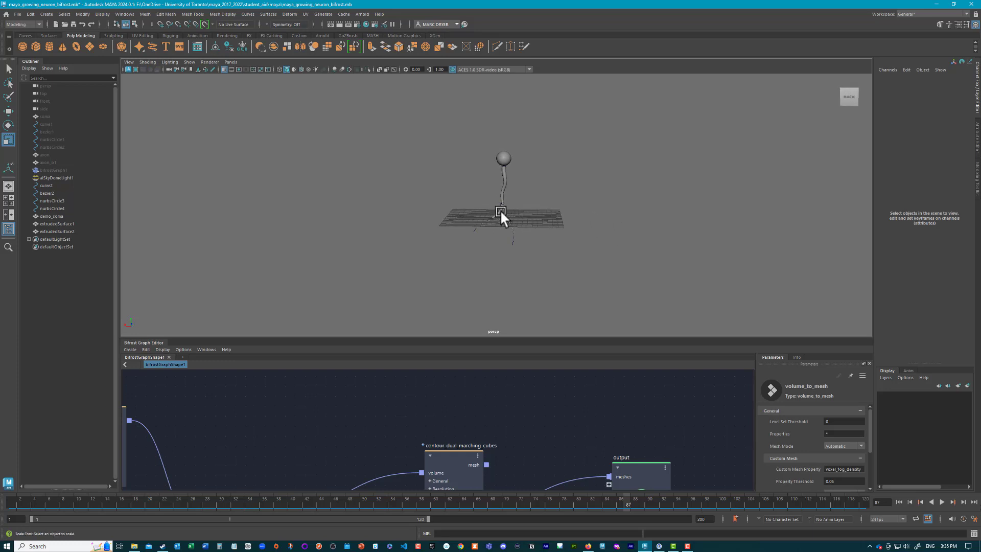
Step: Uniformly scale the branch tube's profile circle at the axon junction down to about 0.97
right_click_drag(501, 210, 767, 258, "alt")
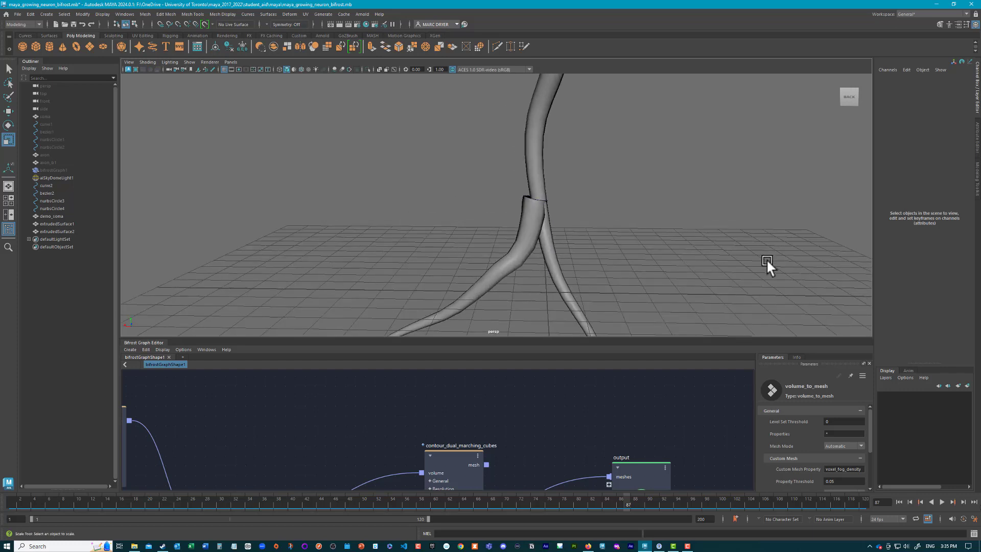
left_click(544, 199)
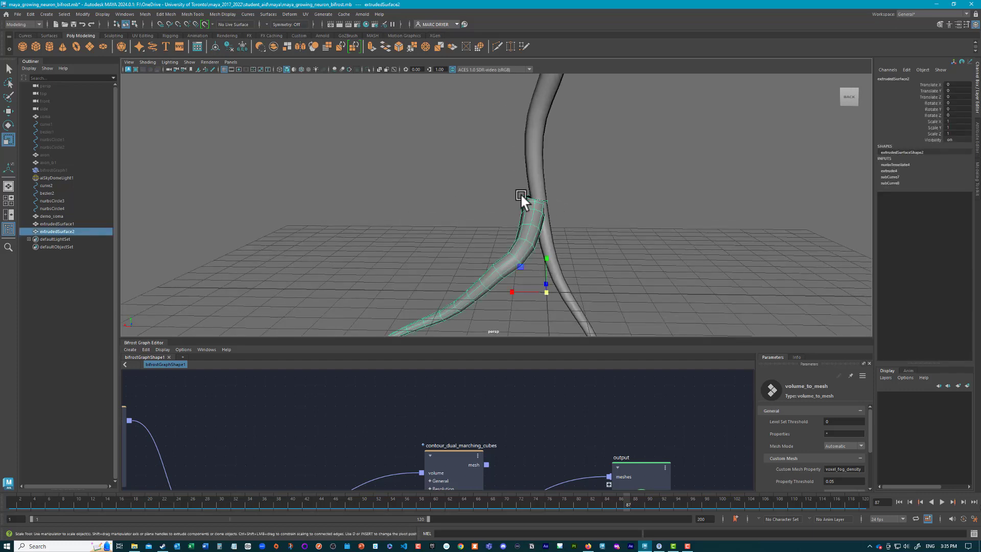
left_click(533, 203)
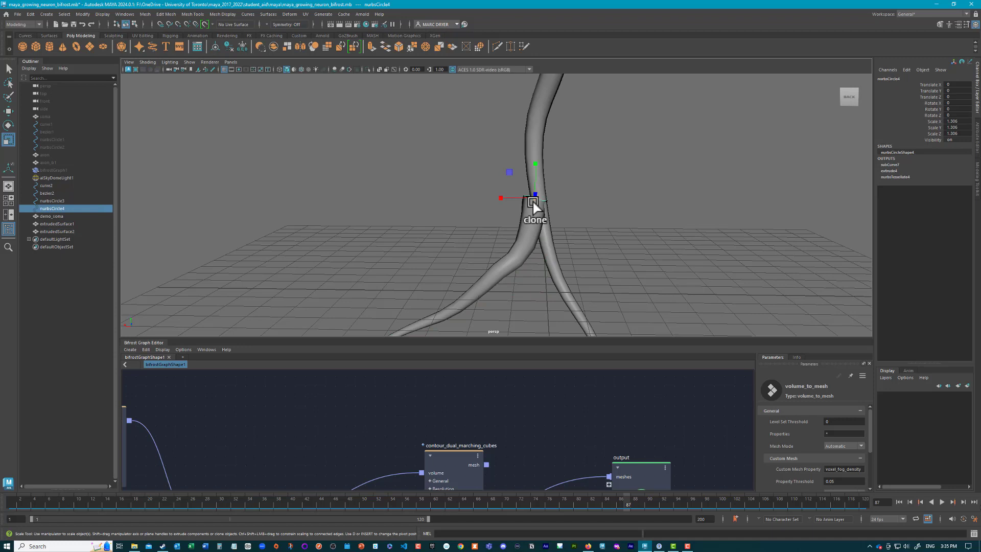
left_click_drag(535, 198, 536, 213)
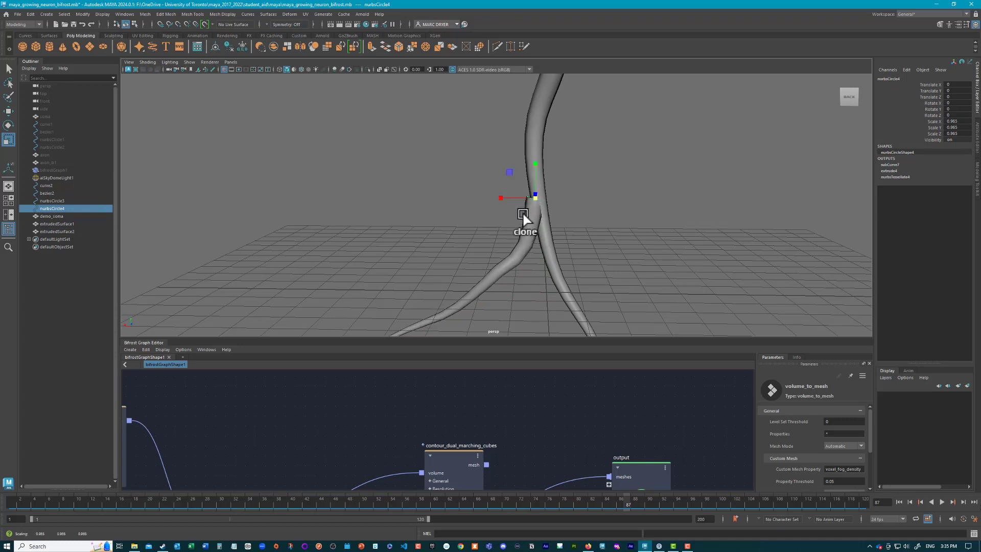
Step: Move the branch curve's starting control vertex slightly sideways toward the axon's centre so the tubes align at the junction
key("4")
left_click(523, 250)
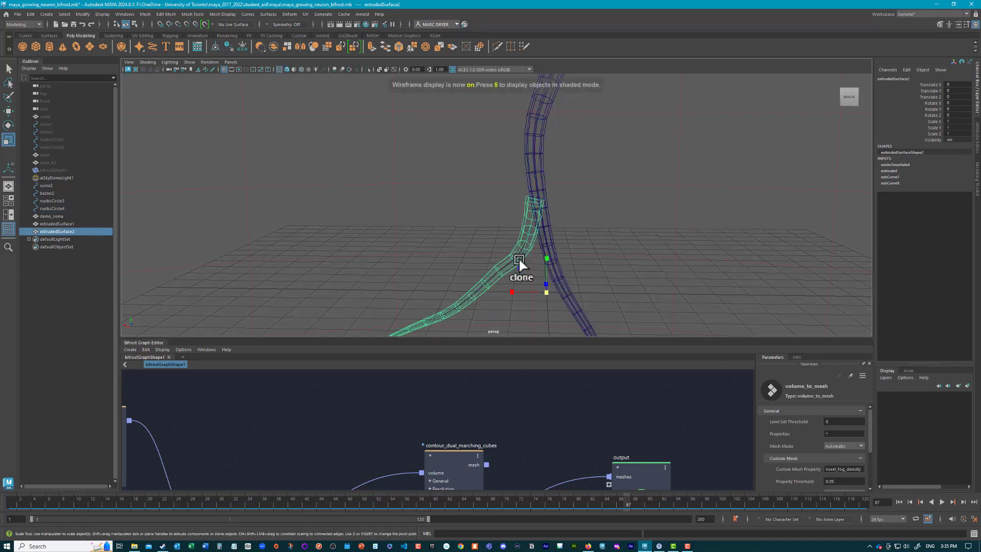
left_click(524, 257)
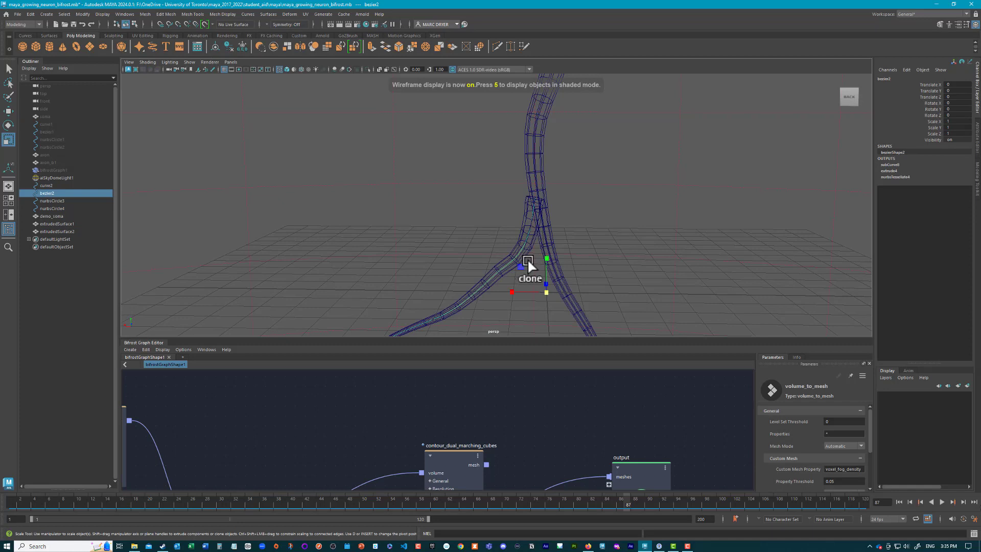
left_click(560, 193)
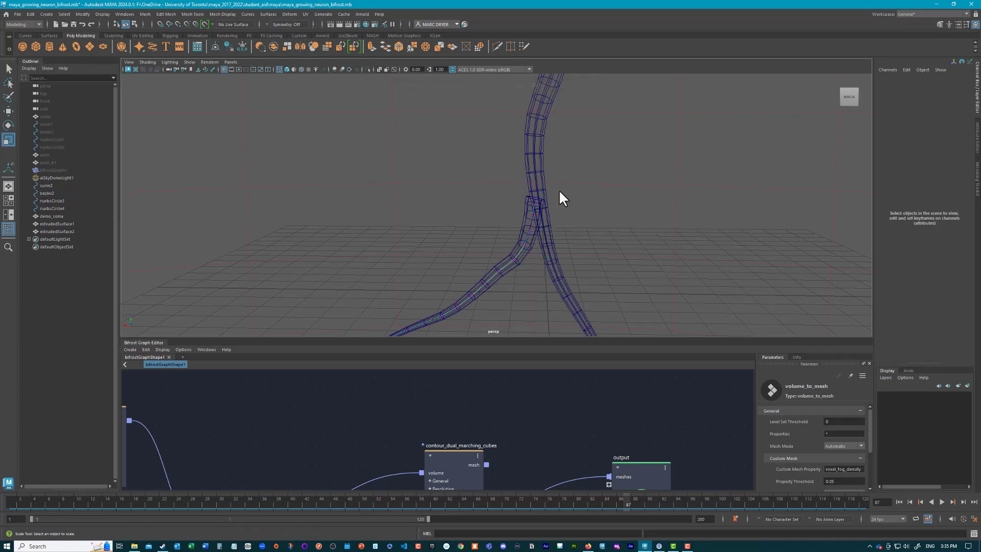
left_click(537, 201)
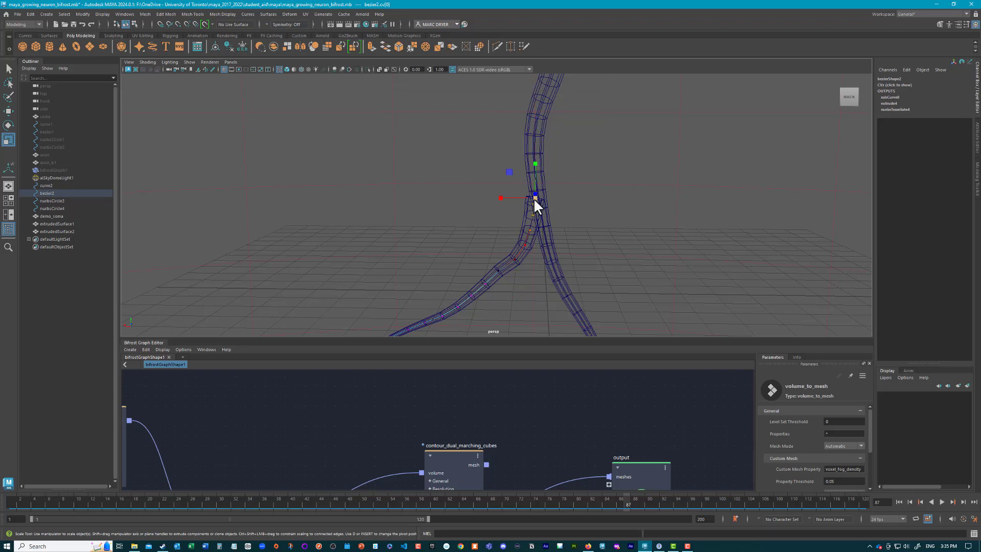
key("w")
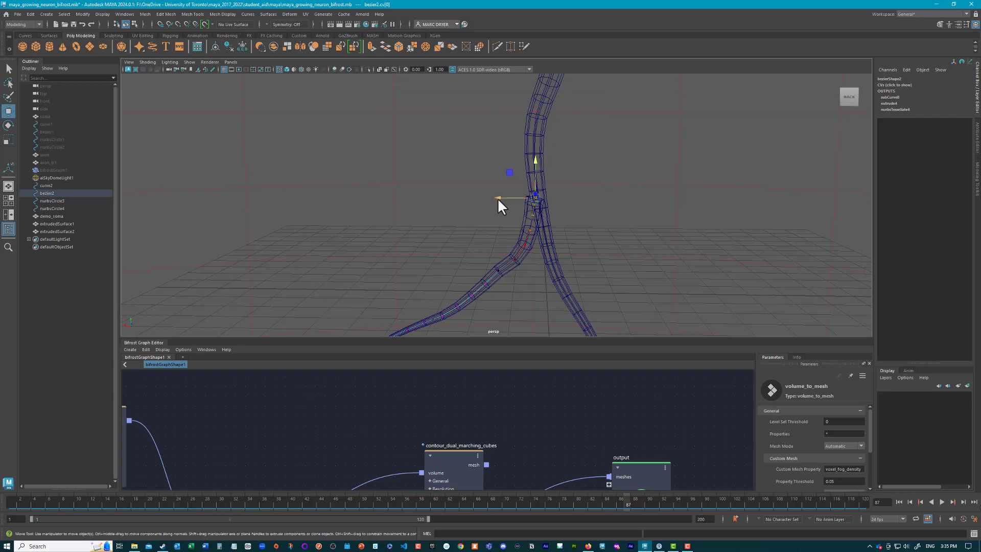
left_click_drag(498, 197, 501, 200)
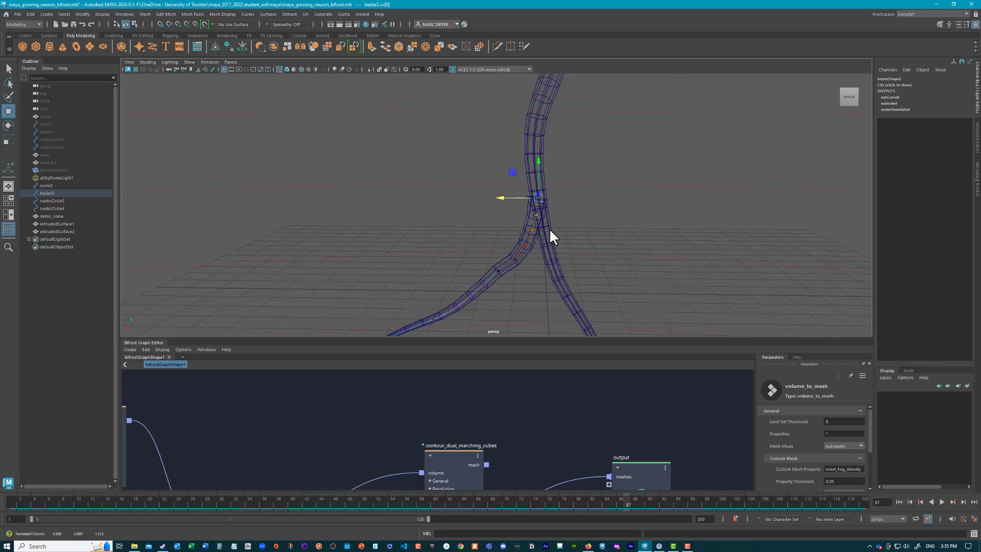
key("r")
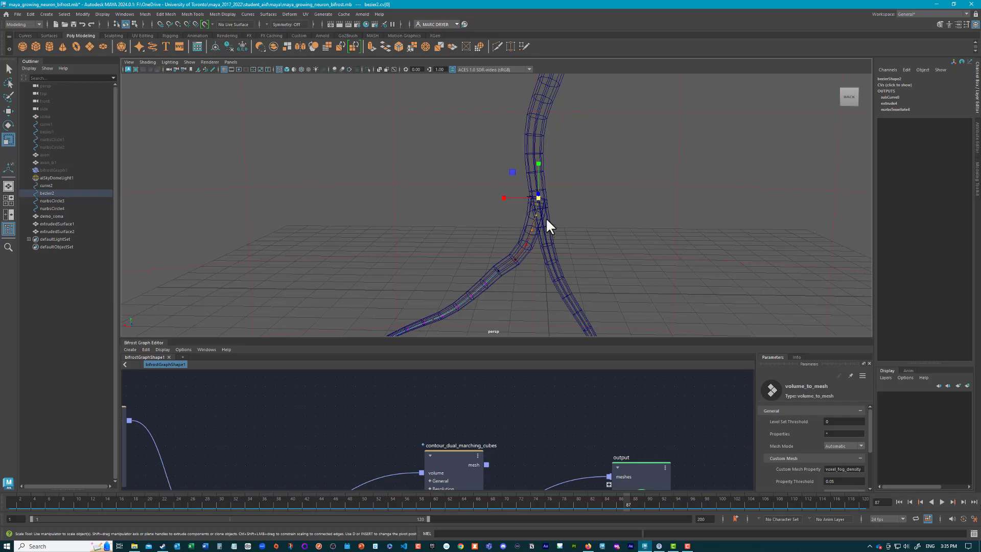
key("5")
left_click(590, 215)
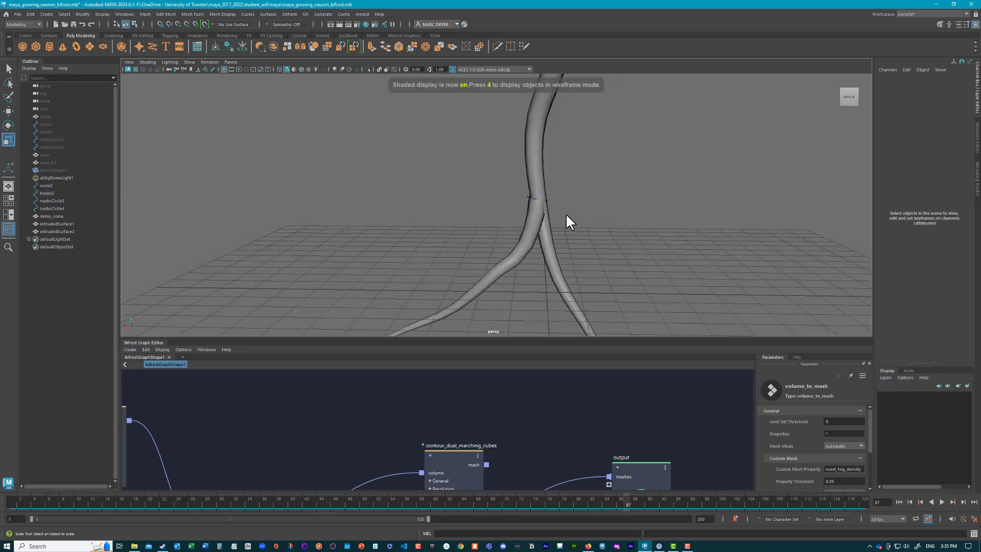
Step: Show the Min Value and Max Value of the branch tube's path sub-curve, subCurve8
right_click_drag(566, 216, 427, 200, "alt")
left_click_drag(517, 223, 517, 211, "alt")
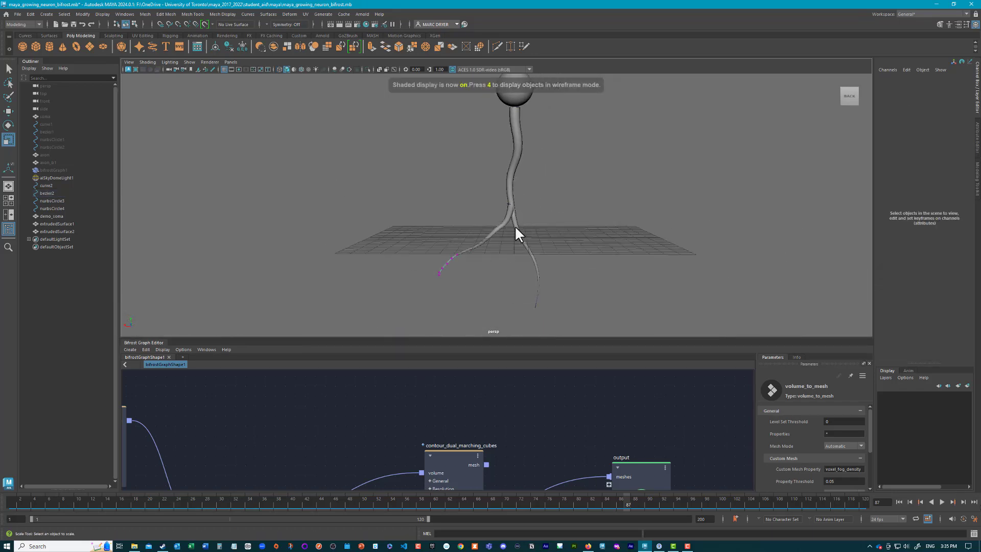
left_click(513, 223)
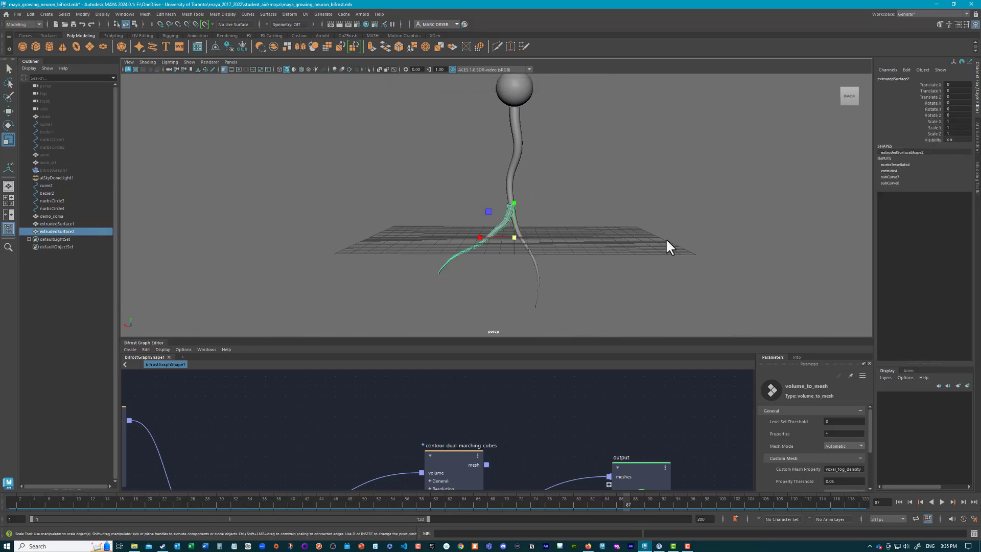
left_click(892, 183)
left_click(930, 196)
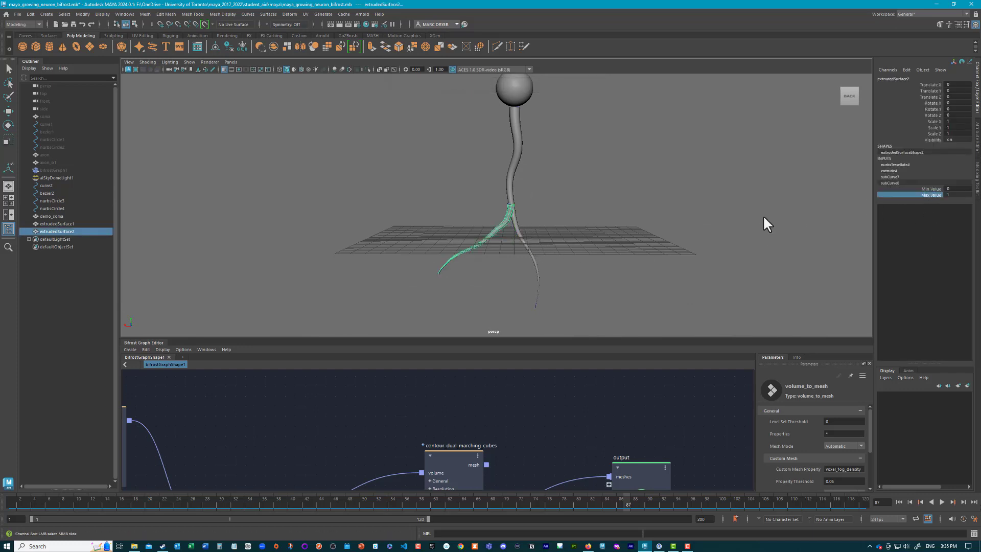
Step: Examine the branch tube's junction with the axon and the whole neuron from several angles
middle_click_drag(764, 221, 522, 182)
right_click_drag(523, 183, 955, 247, "alt")
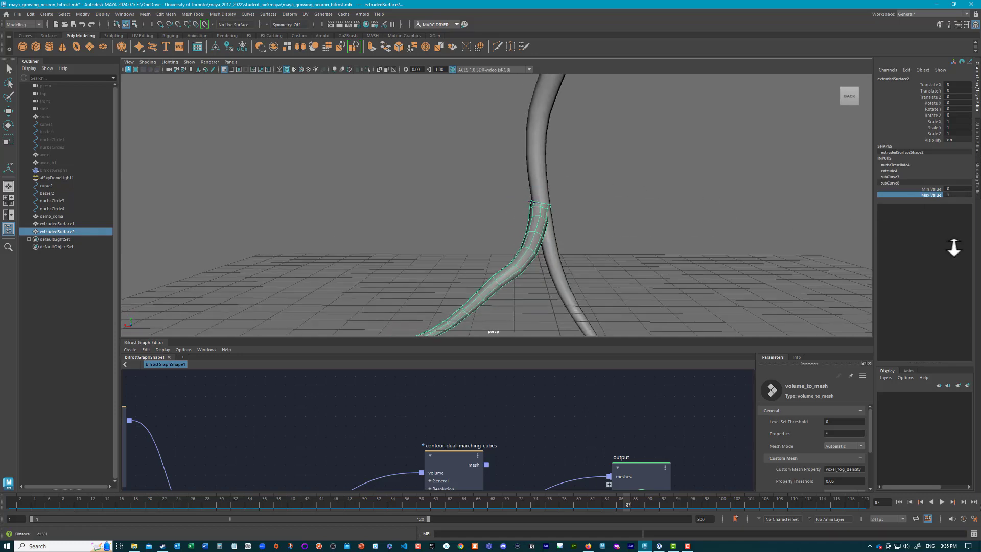
right_click_drag(527, 210, 694, 232, "alt")
left_click_drag(682, 182, 655, 222, "alt")
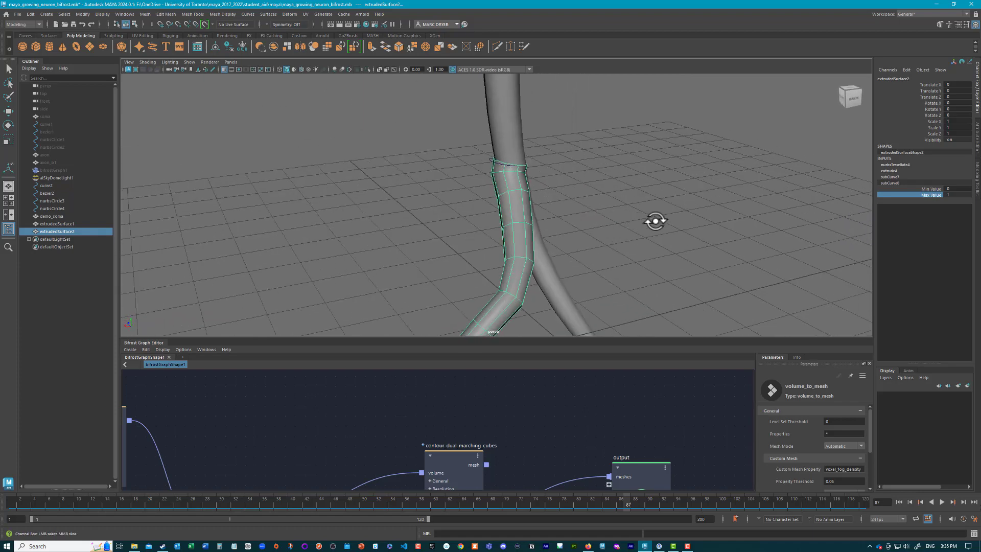
right_click_drag(655, 221, 387, 175, "alt")
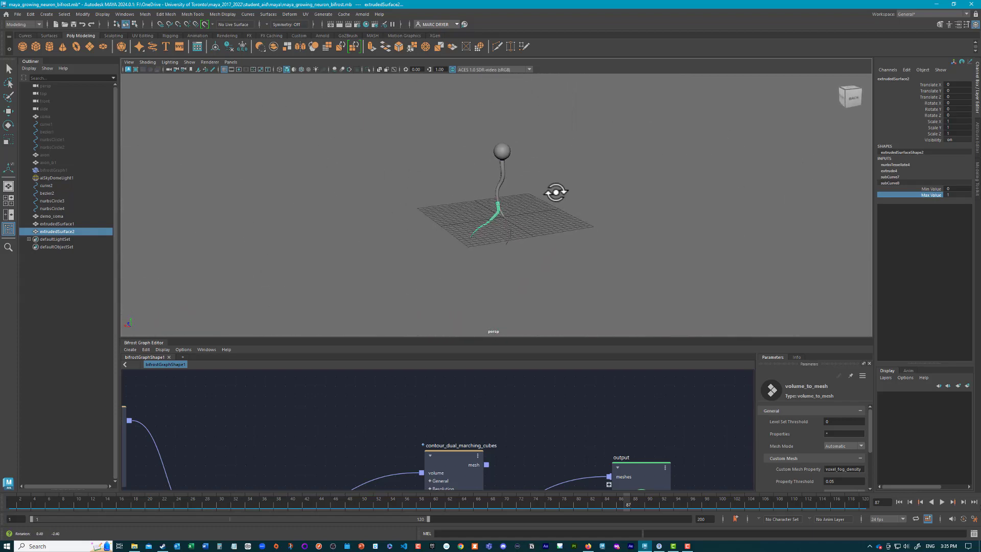
left_click_drag(557, 193, 538, 190, "alt")
right_click_drag(552, 193, 428, 176, "alt")
middle_click_drag(514, 177, 404, 160, "alt")
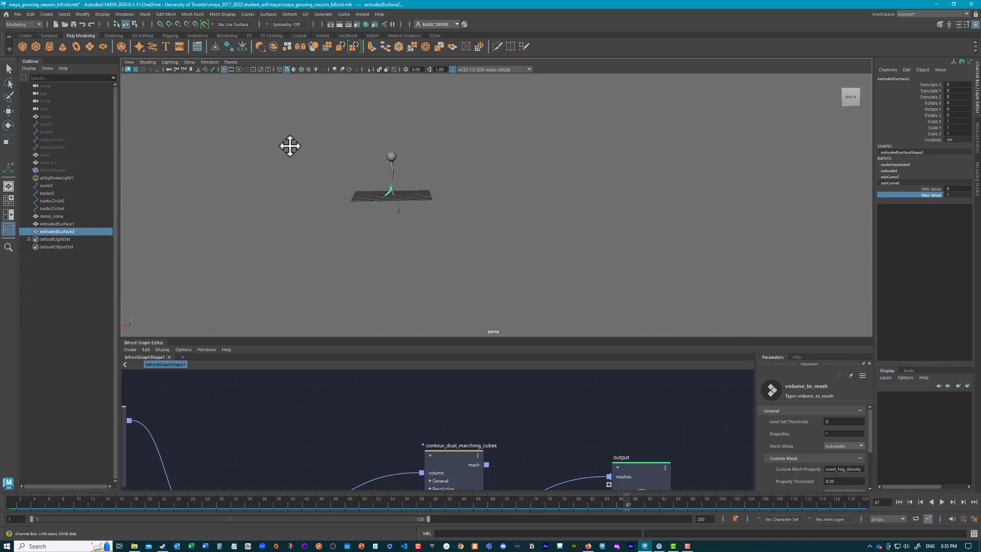
left_click_drag(289, 144, 305, 140, "alt")
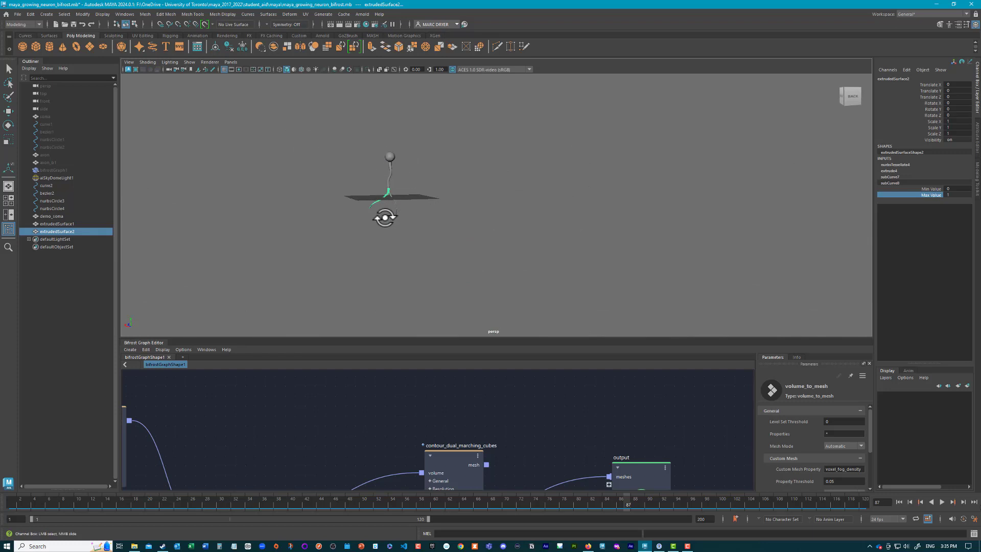
left_click_drag(327, 201, 464, 271, "alt")
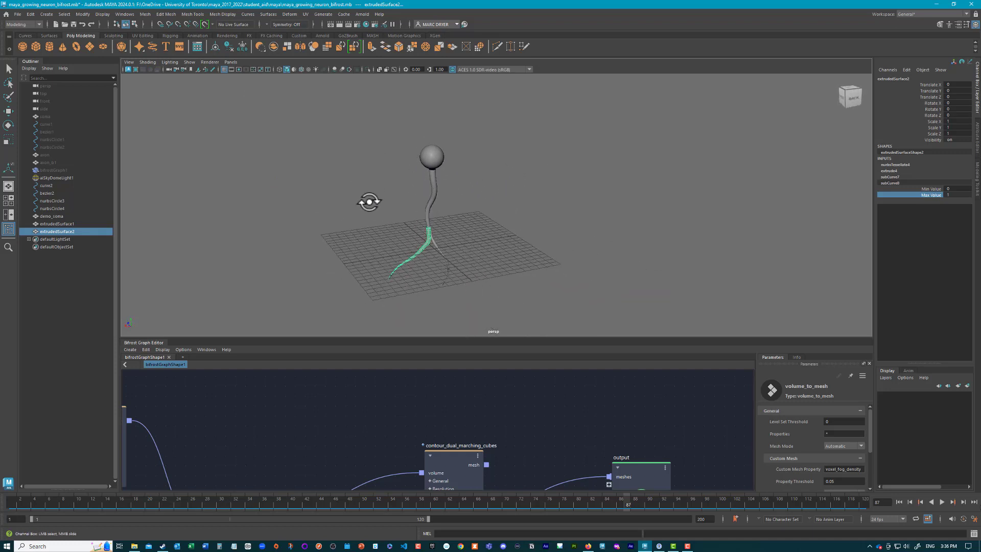
Step: Save the scene
key("q")
key("ctrl+s")
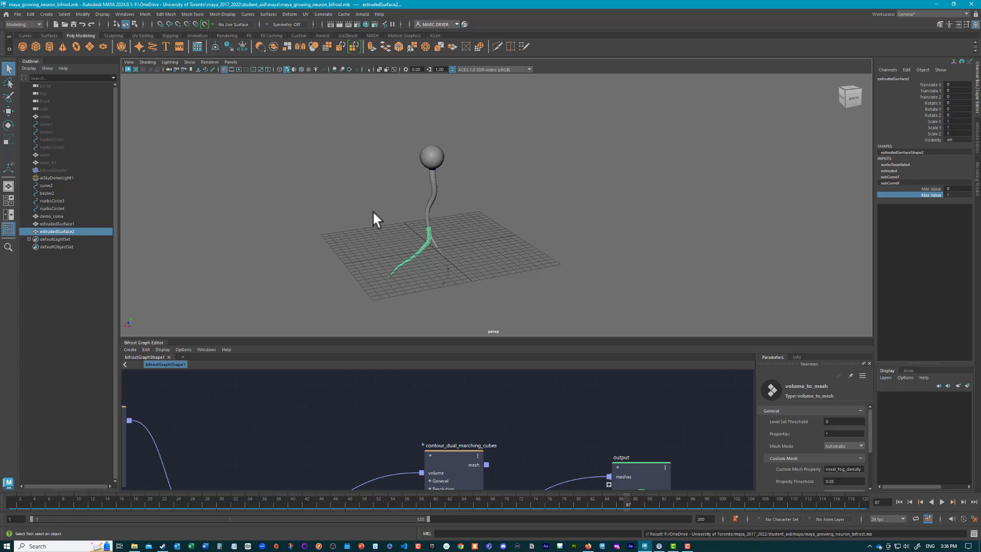
left_click_drag(374, 212, 458, 215, "alt")
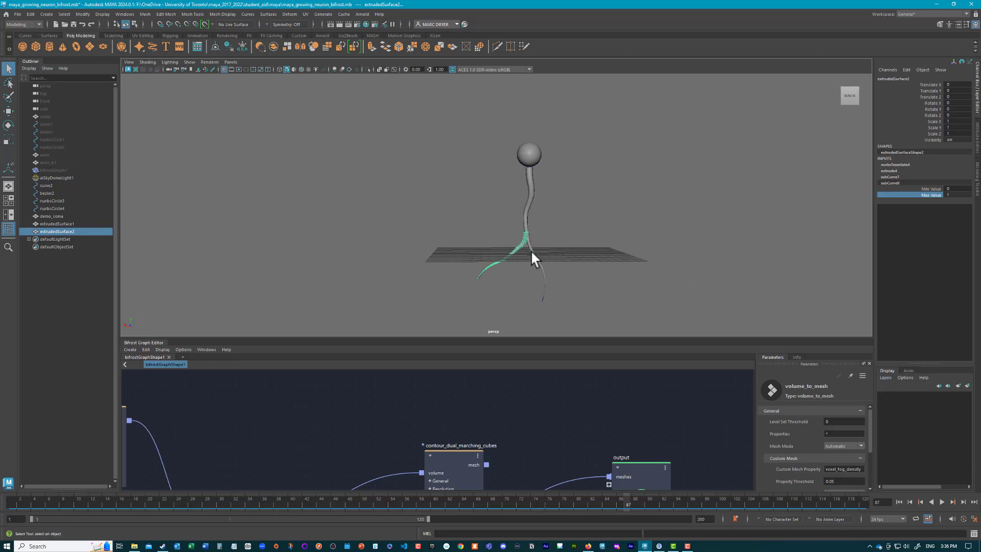
Step: Rename the extruded axon tube main_axon
right_click_drag(408, 240, 698, 259, "alt")
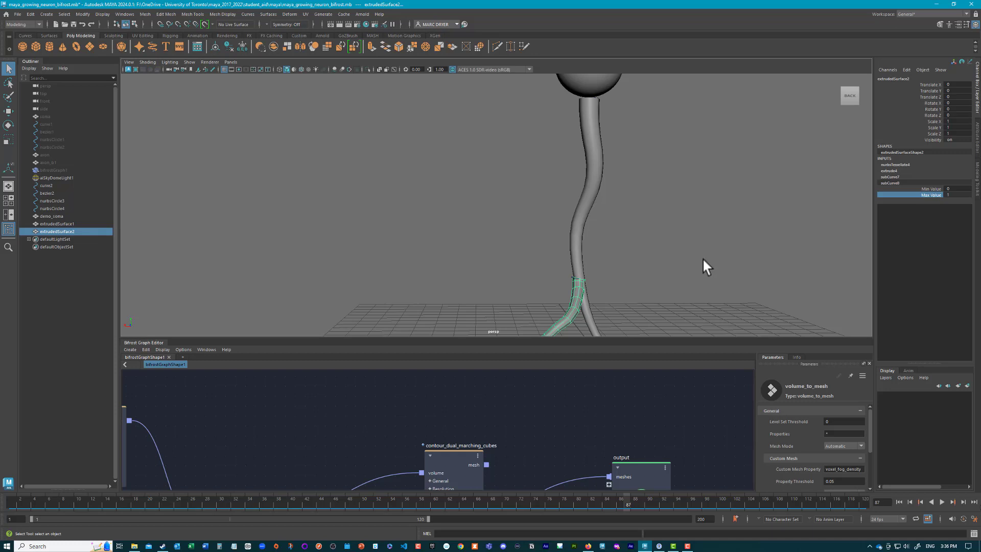
left_click(62, 224)
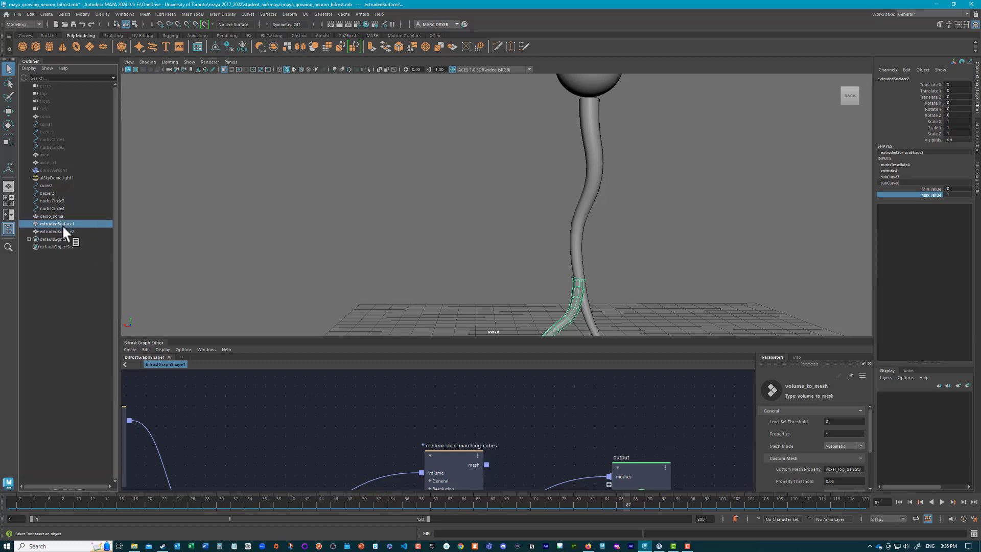
double_click(59, 223)
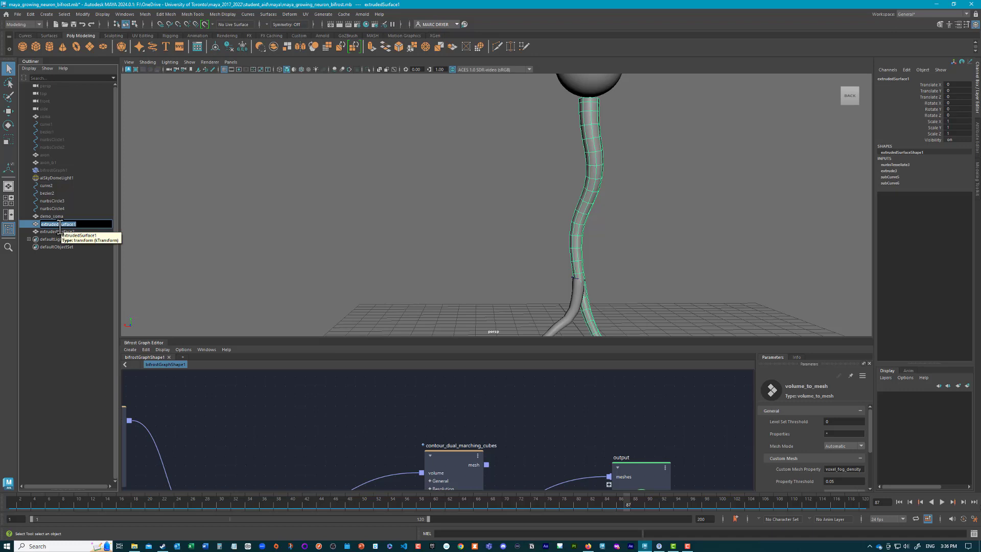
type("main_axon")
key("Return")
Step: Rename the extruded branch tube second_branch
left_click(48, 231)
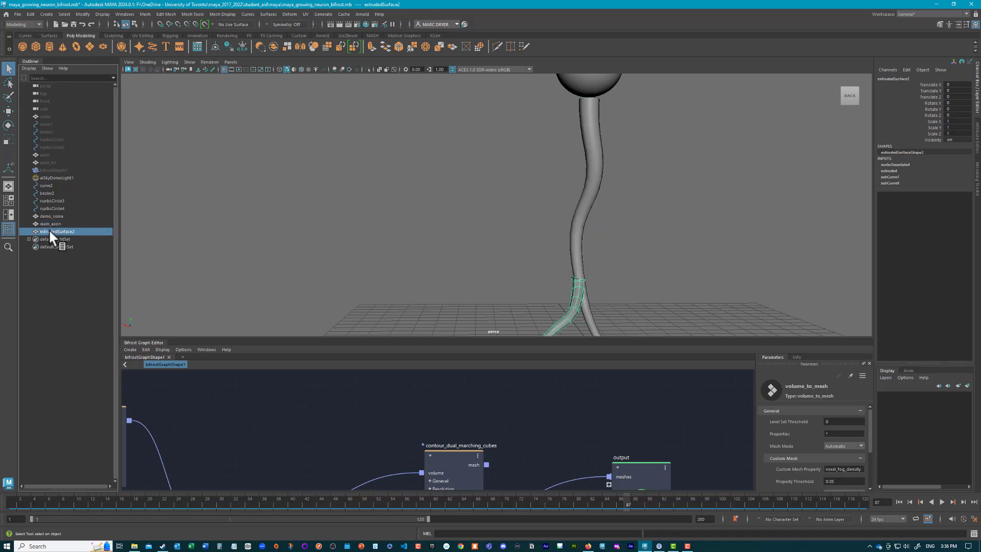
double_click(48, 231)
type("second_brand")
key("Return")
double_click(63, 230)
left_click_drag(76, 233, 66, 235)
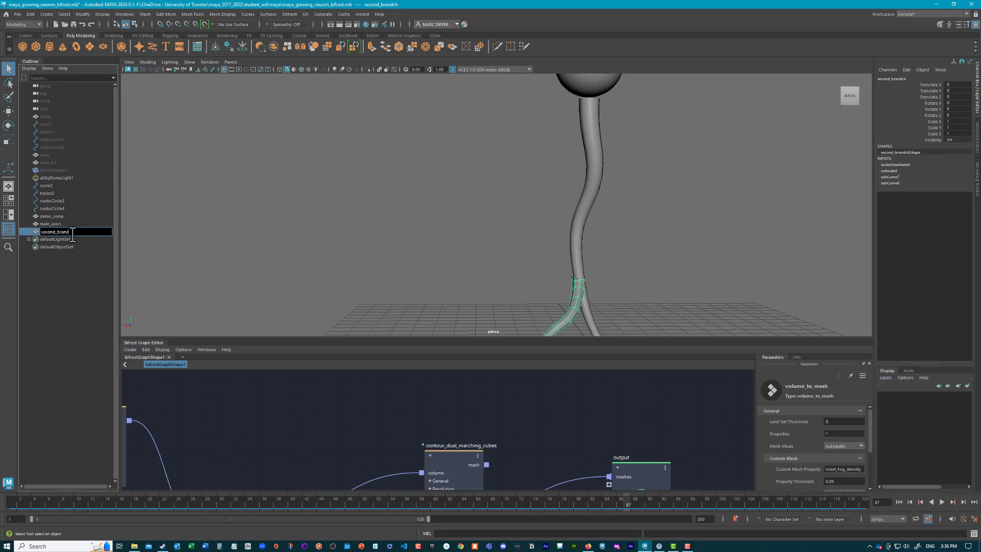
type("ch")
key("Return")
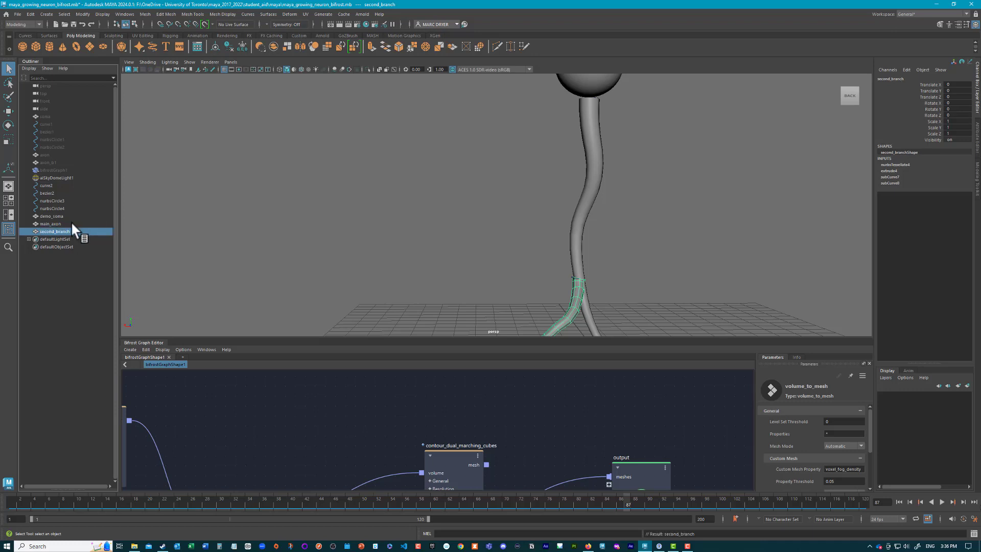
Step: Review the separate neuron parts by selecting the soma, the second branch and the main axon in turn
left_click(56, 217)
right_click_drag(459, 197, 438, 197, "alt")
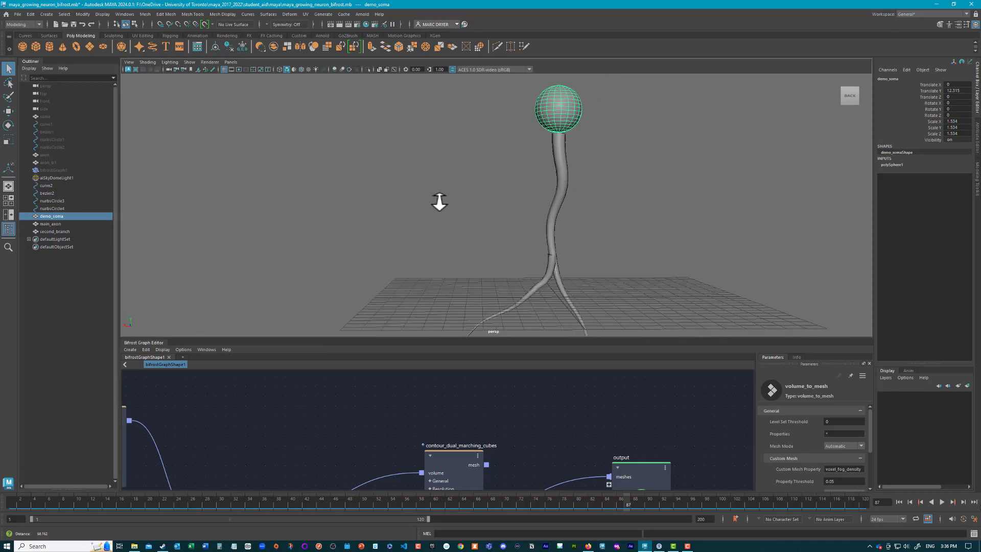
middle_click_drag(488, 178, 431, 146, "alt")
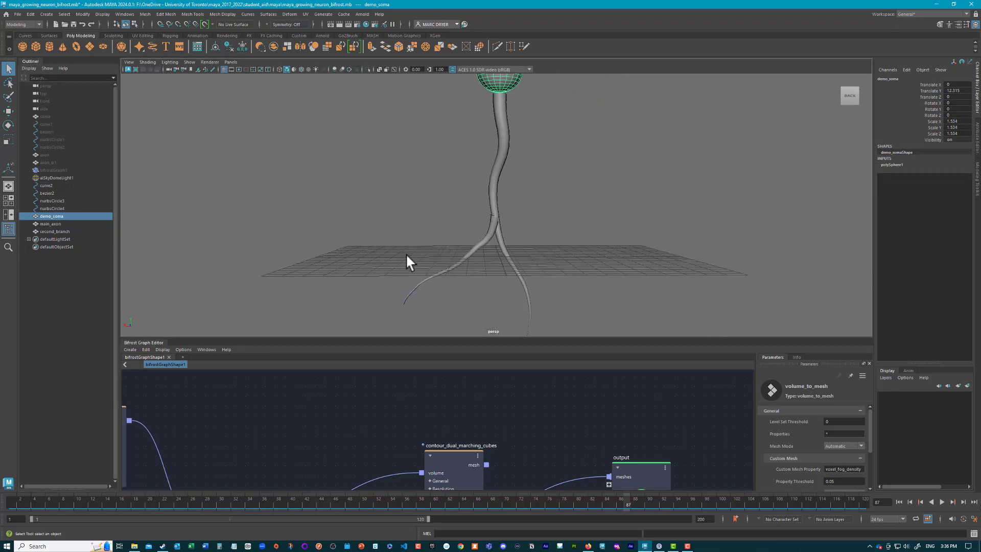
left_click(473, 261)
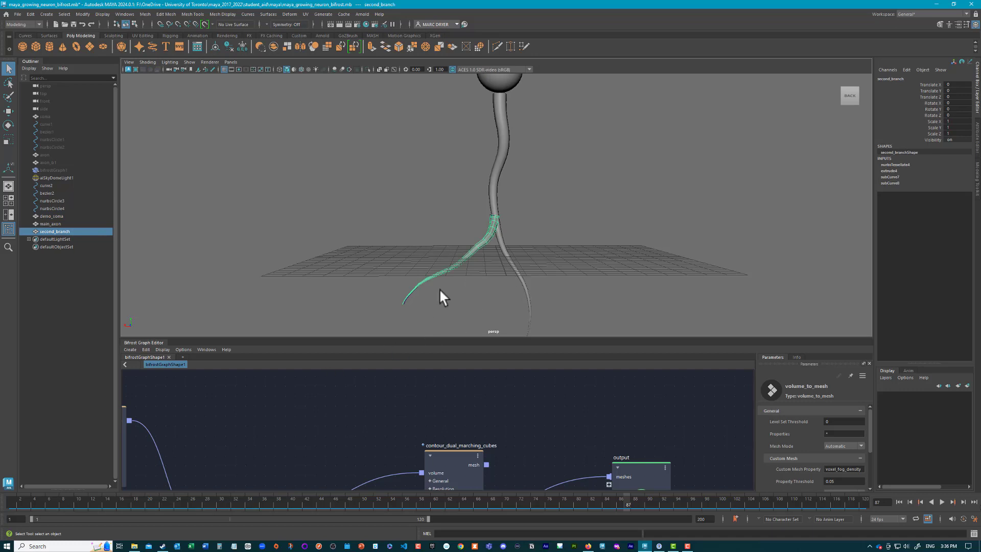
left_click(494, 169)
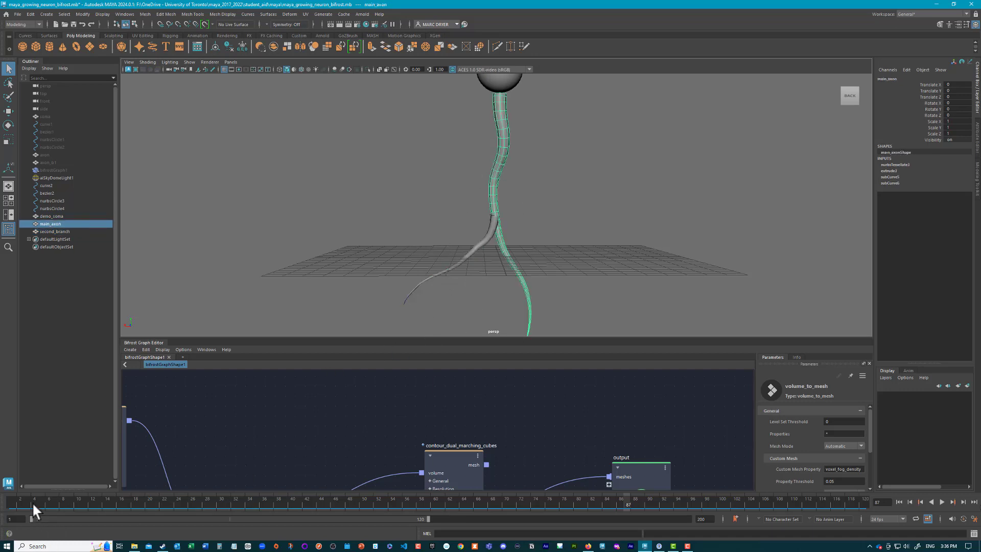
Step: Go to frame 1 and set the Max Value of main_axon's path sub-curve, subCurve6, to 0.001
left_click(14, 504)
double_click(888, 183)
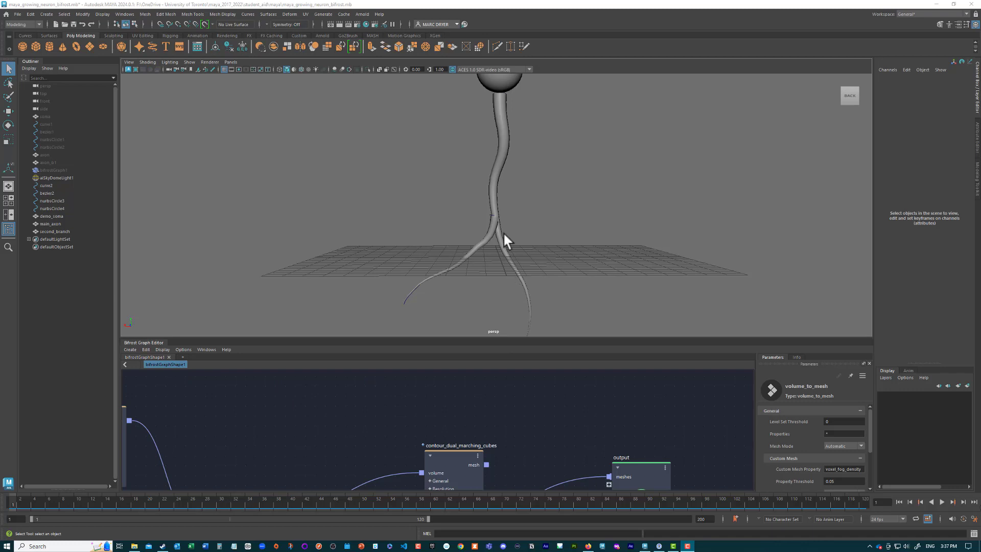
left_click(502, 162)
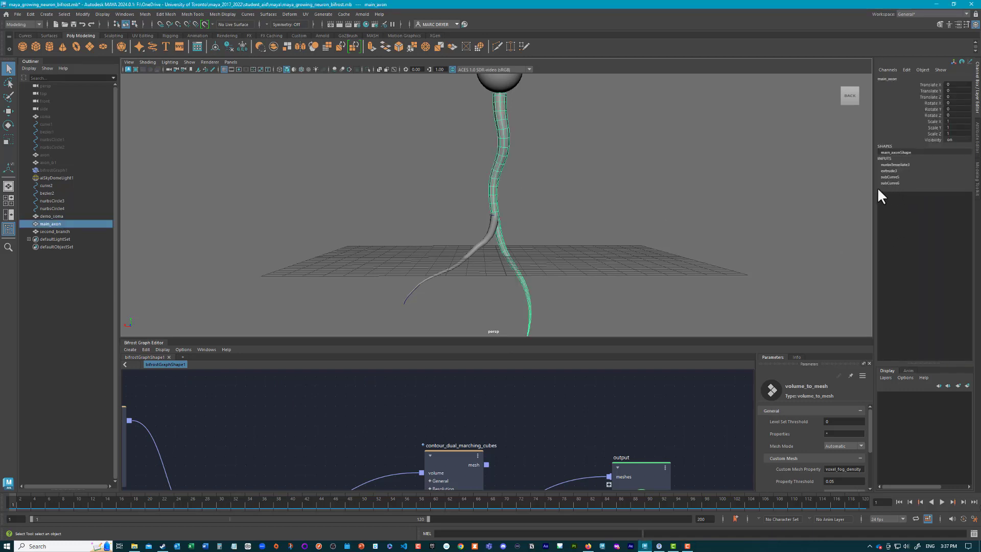
left_click_drag(564, 220, 581, 201, "alt")
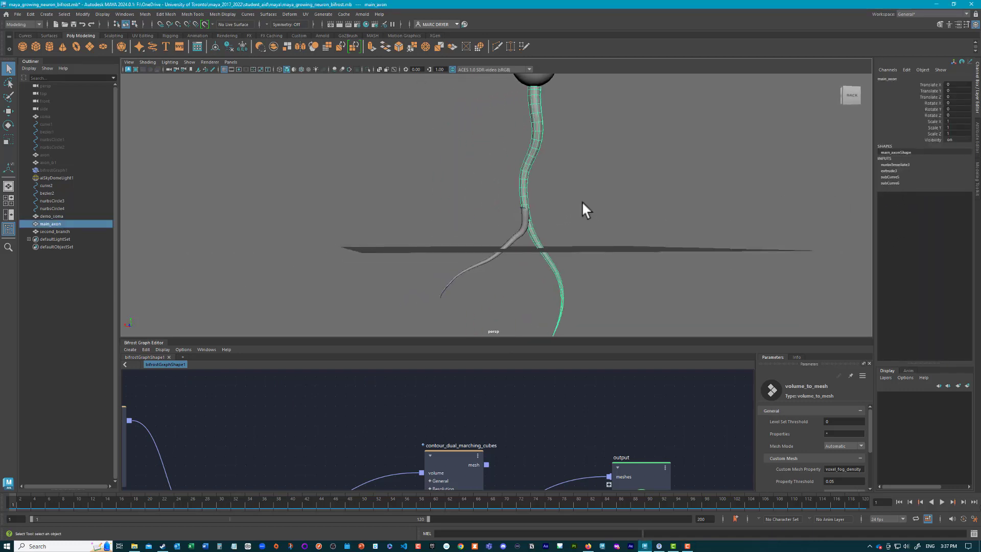
left_click(889, 183)
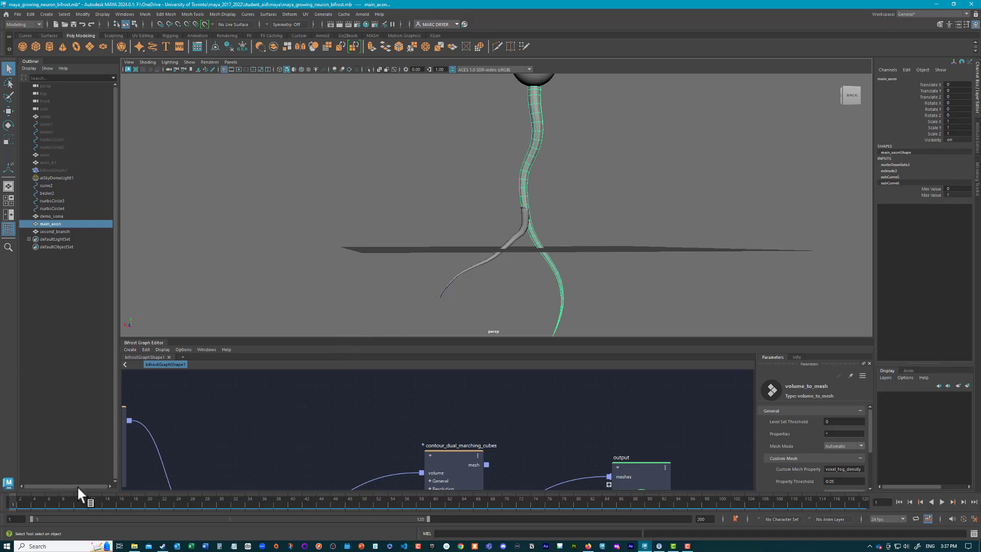
double_click(954, 195)
type("0.001")
key("Return")
Step: Examine the start of the shortened axon tube just below the soma
right_click_drag(488, 112, 597, 118, "alt")
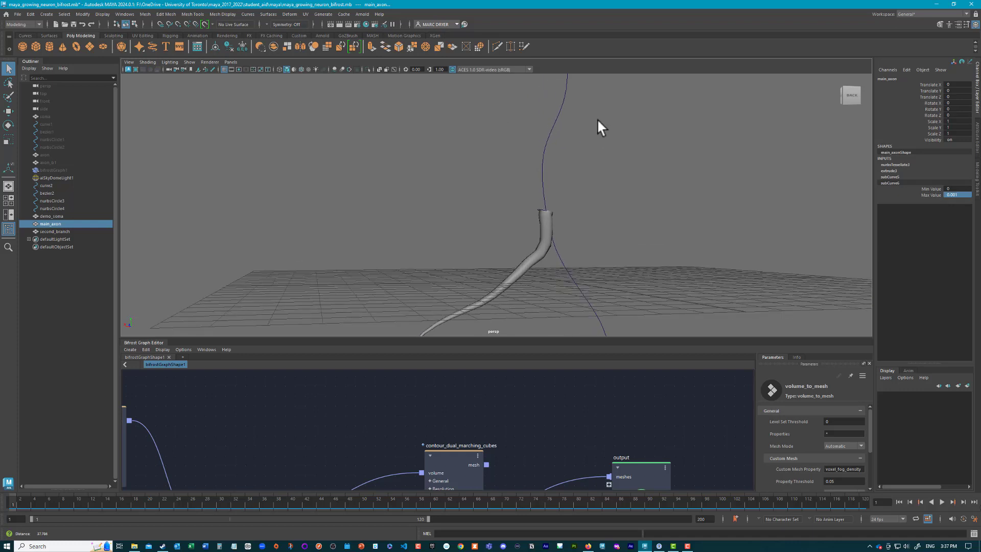
middle_click_drag(543, 87, 527, 169, "alt")
right_click_drag(526, 170, 618, 165, "alt")
middle_click_drag(619, 166, 589, 241, "alt")
right_click_drag(589, 241, 543, 236, "alt")
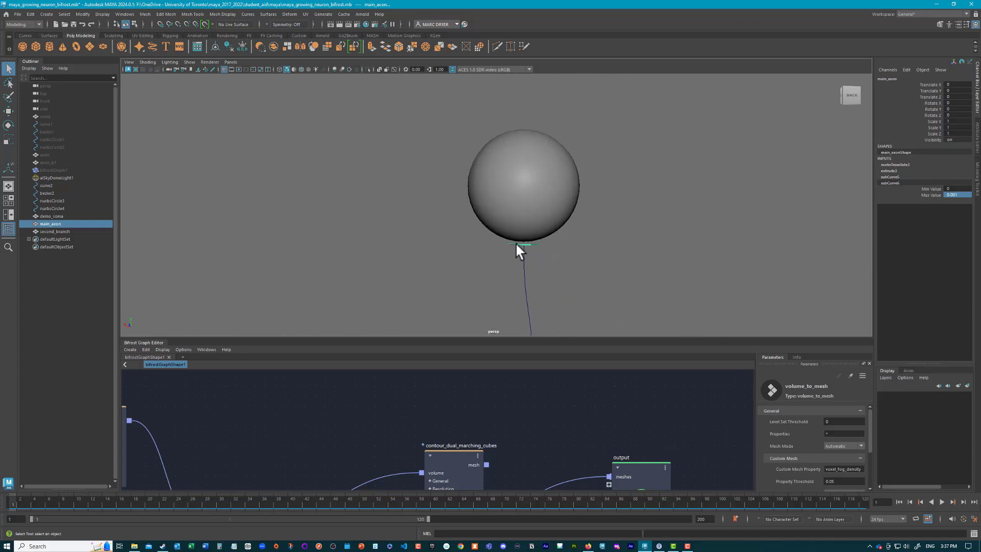
Step: Key the 0.001 Max Value of main_axon's path sub-curve, subCurve6, at frame 1
left_click(929, 195)
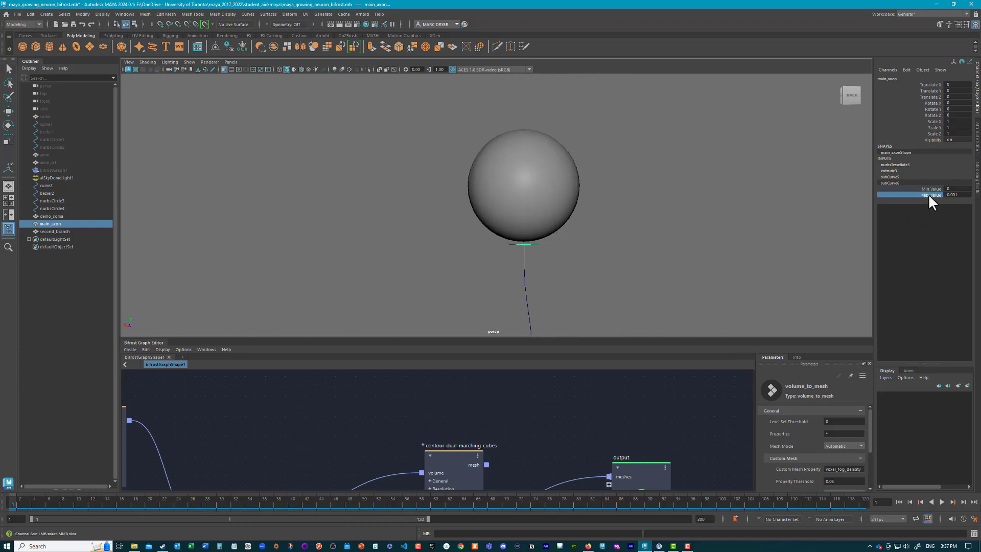
right_click(926, 199)
left_click(916, 211)
Step: Advance the animation to frame 96, set main_axon's subCurve6 Max Value to 1 and key it
key("alt+v")
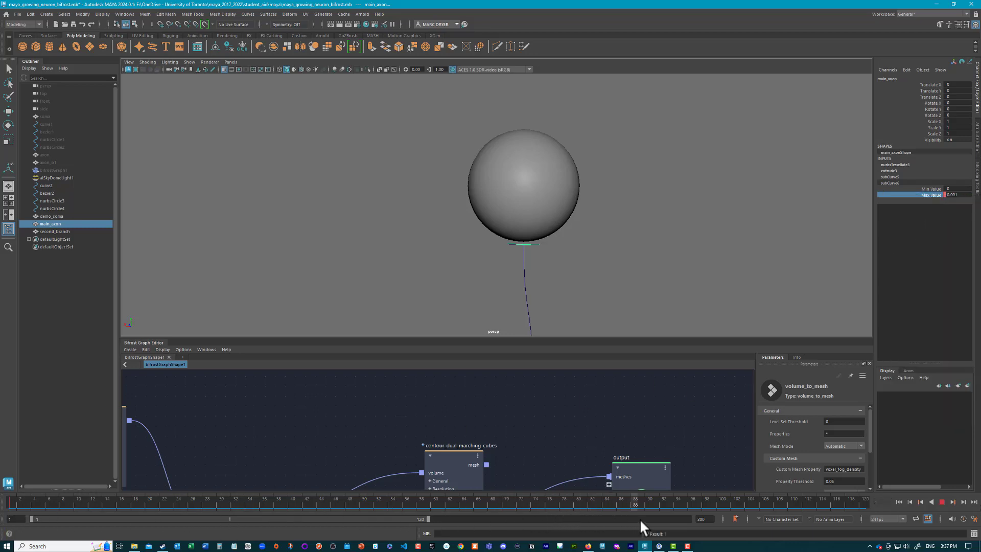
key("alt+v")
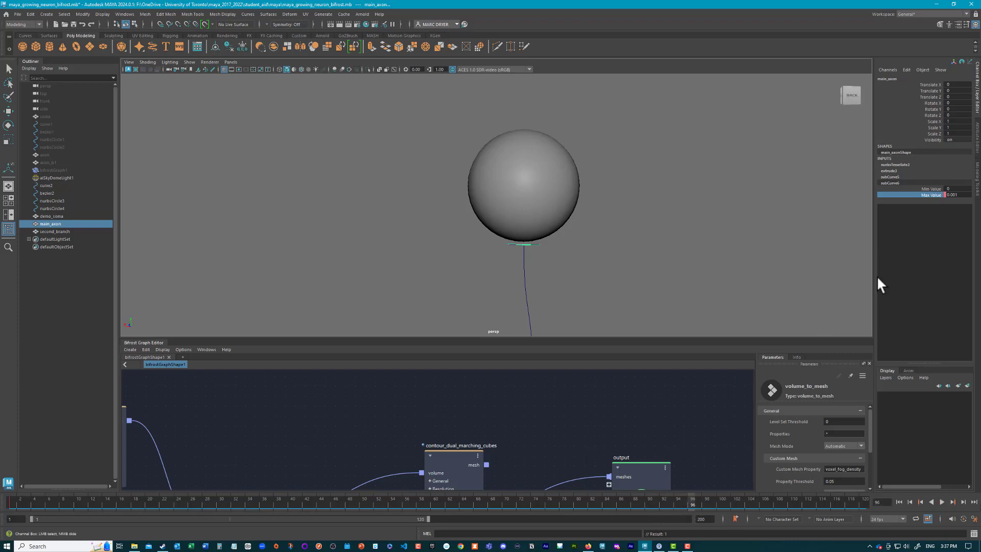
double_click(962, 195)
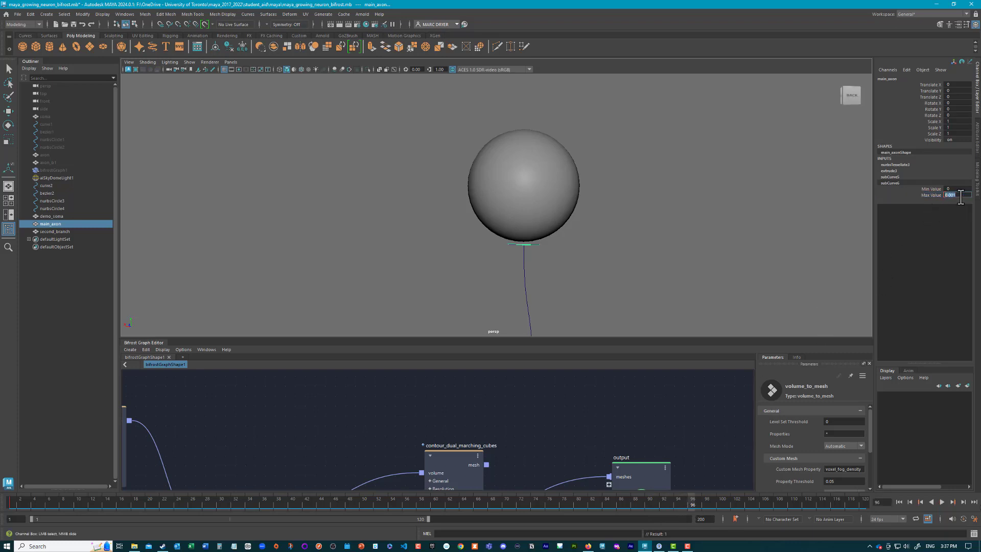
type("1")
key("Return")
right_click(926, 195)
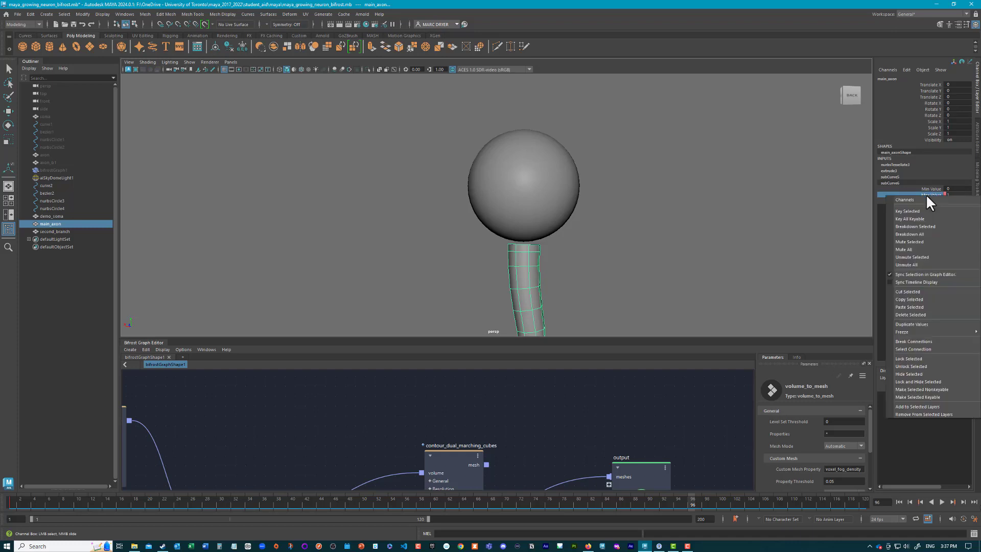
left_click(914, 210)
Step: Play the main axon's growth from frame 1 with the whole neuron in view, then return to the first frame
scroll(507, 230, "down", 6)
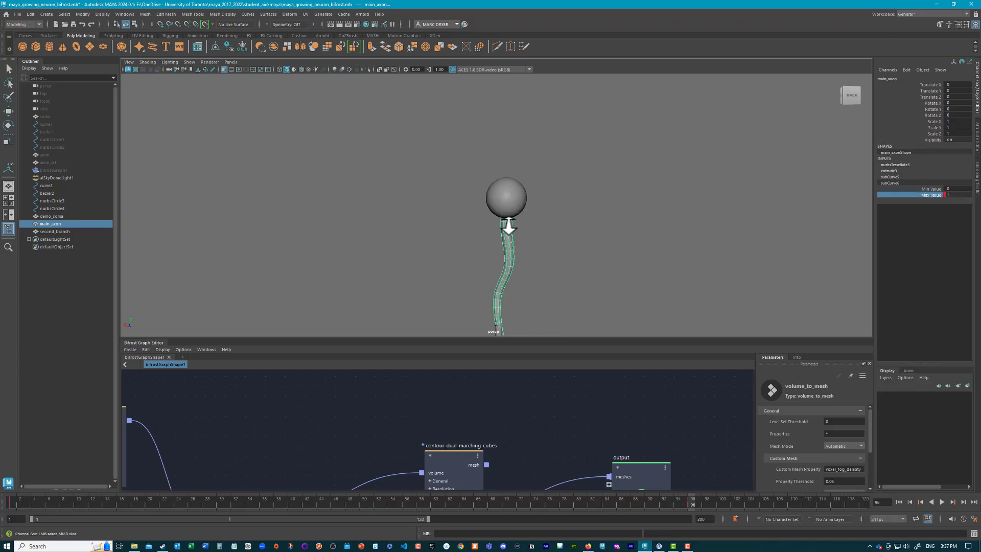
scroll(509, 225, "down", 3)
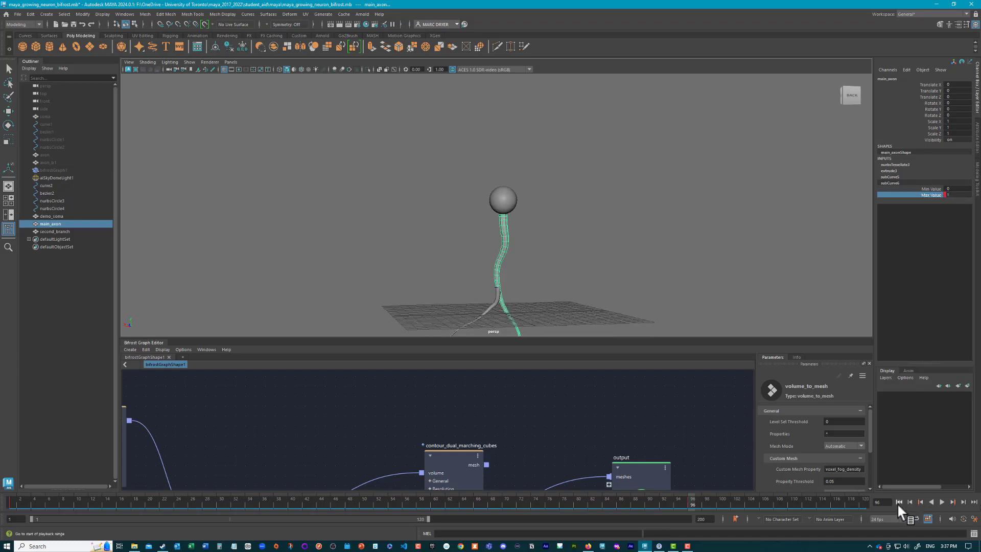
left_click(900, 502)
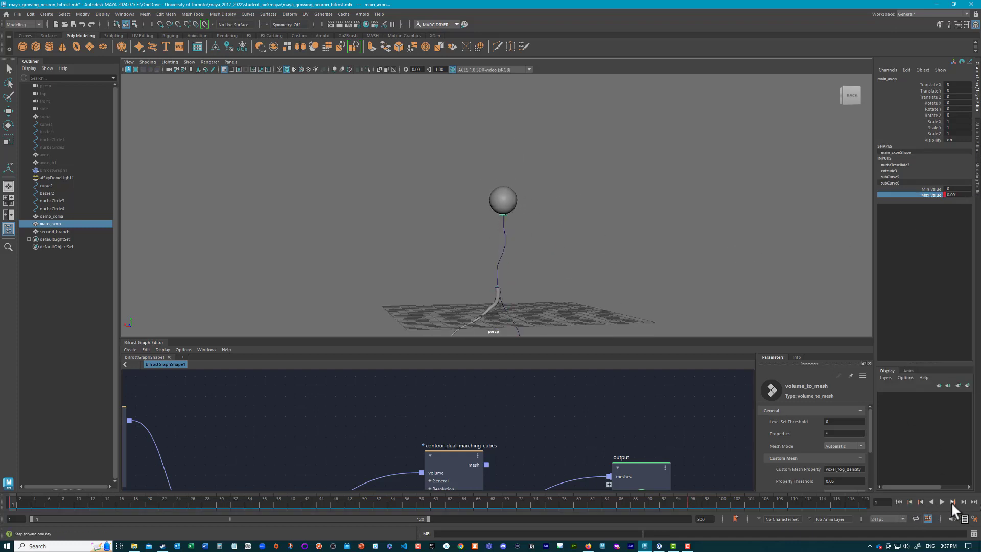
left_click(942, 502)
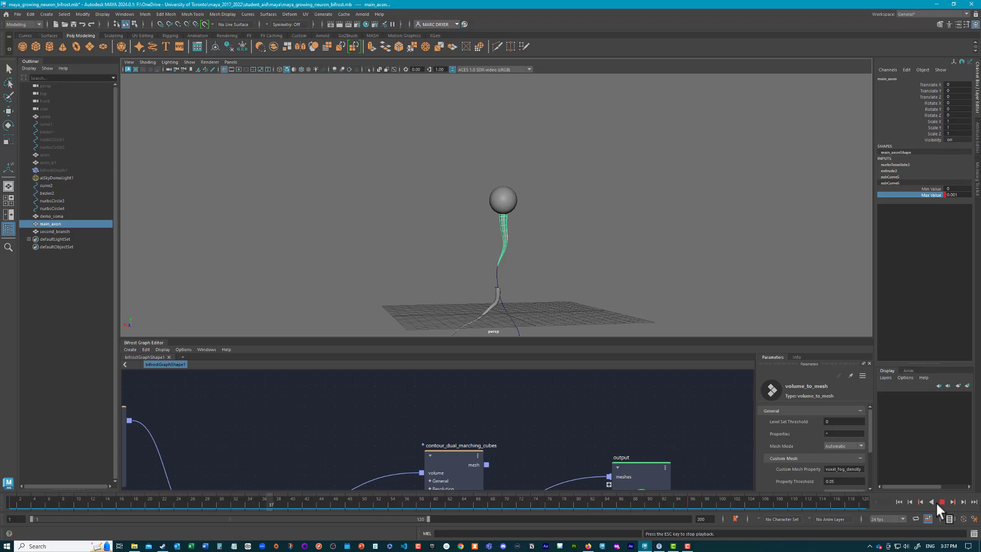
left_click(932, 501)
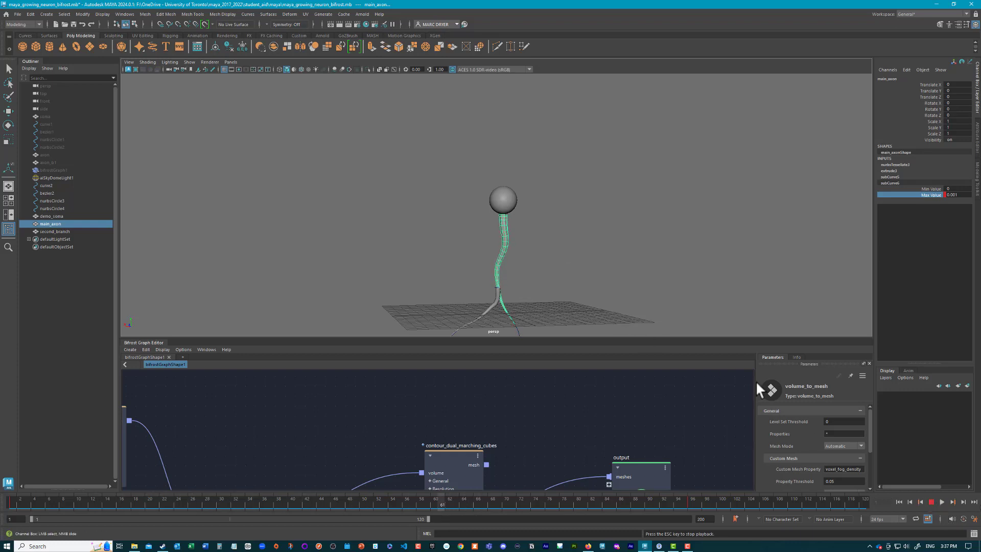
left_click(931, 501)
left_click(898, 502)
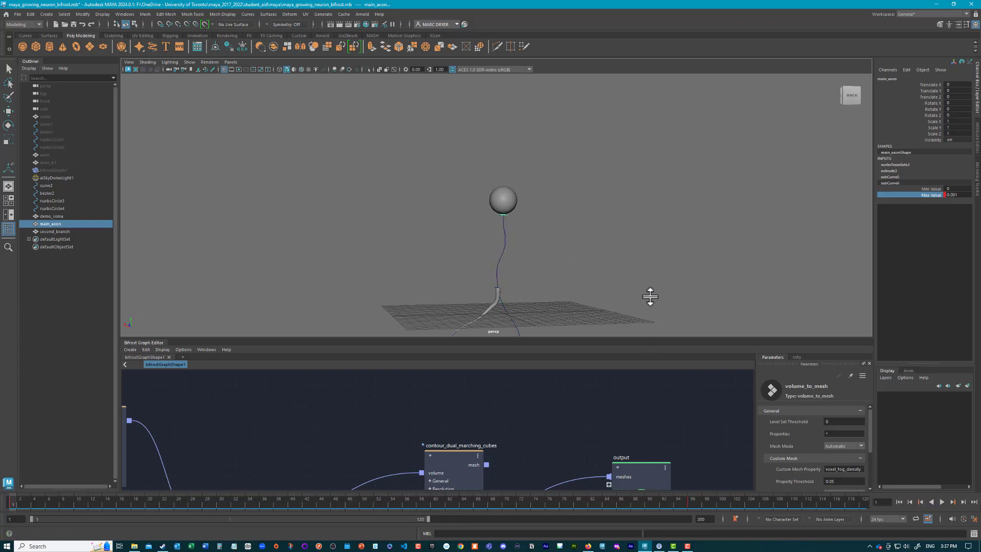
Step: Play the animation forward to frame 64 and hide the viewport grid around the branching point
middle_click_drag(650, 296, 684, 216, "alt")
right_click_drag(646, 241, 758, 267, "alt")
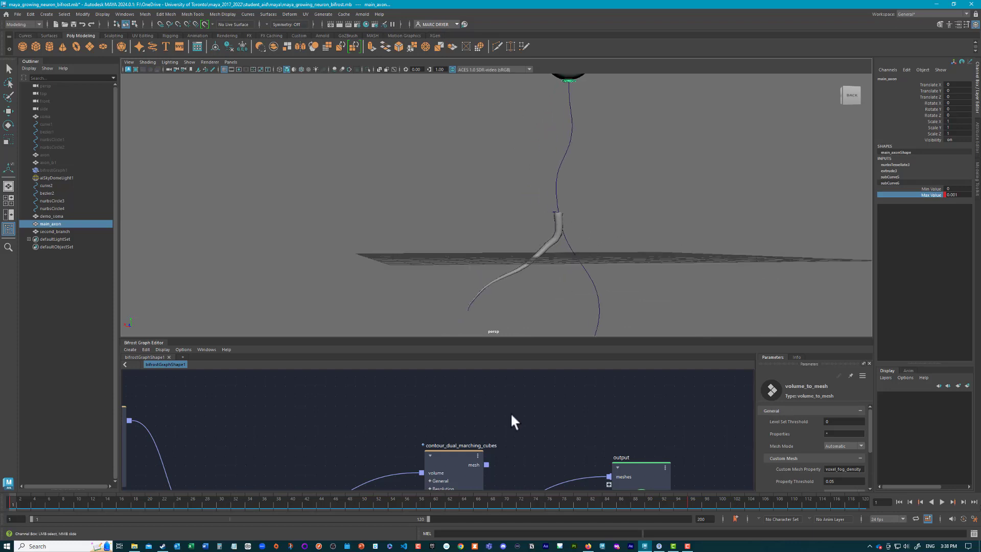
key("alt+v")
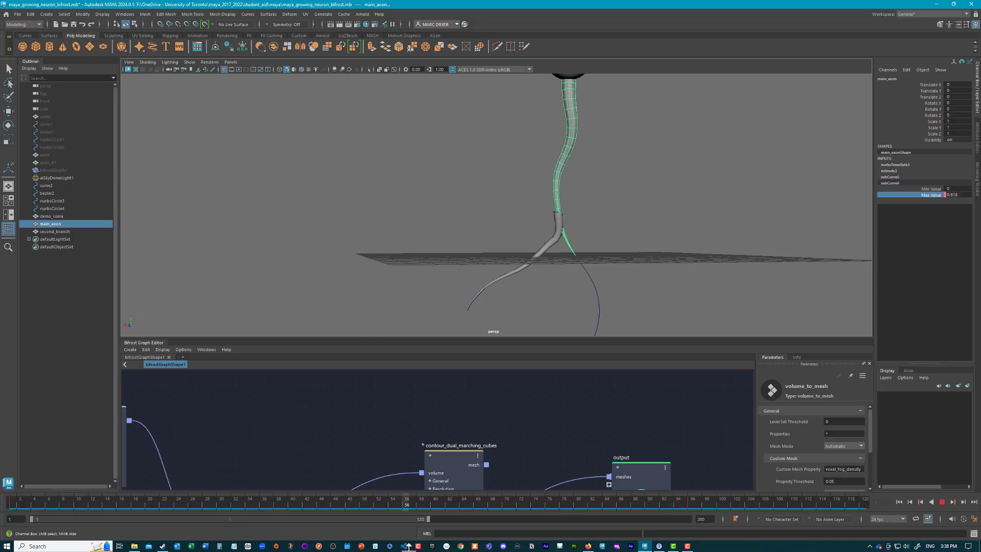
key("alt+v")
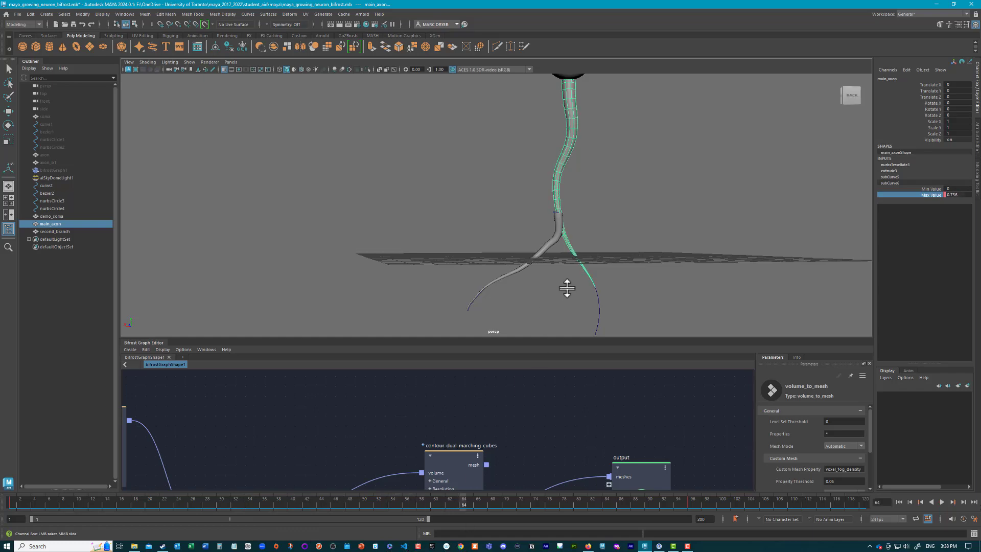
mouse_move(548, 279)
left_mouse_down("alt")
mouse_move(482, 287)
mouse_move(561, 280)
left_mouse_up("alt")
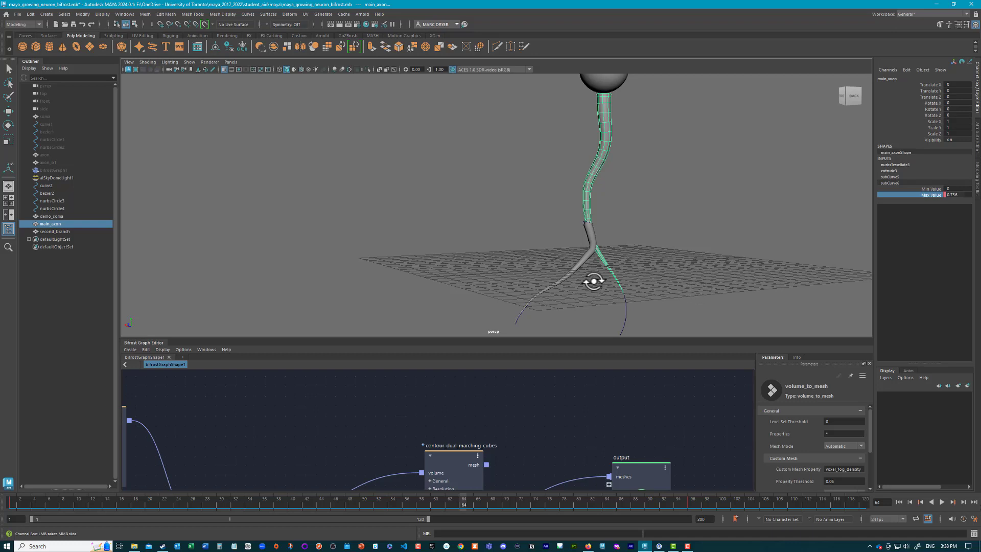
left_click(224, 69)
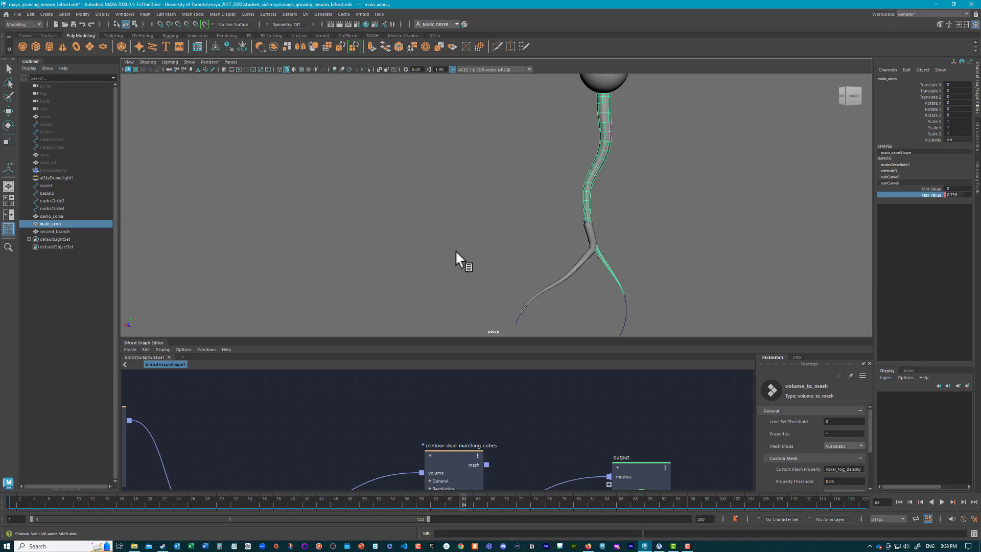
left_click_drag(456, 250, 572, 287, "alt")
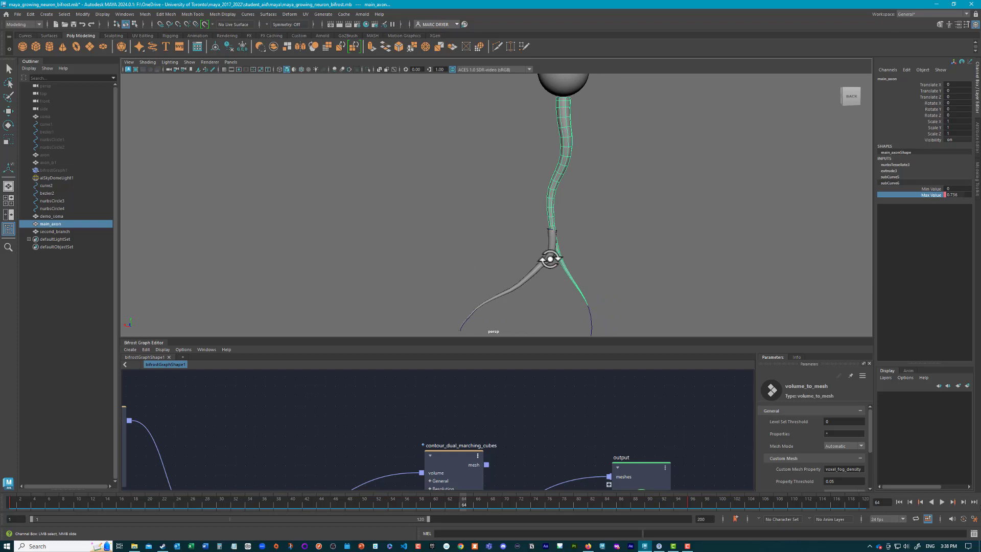
Step: Set the Max Value of second_branch's path sub-curve, subCurve8, to 0.001 and key it at frame 64
left_click(550, 240)
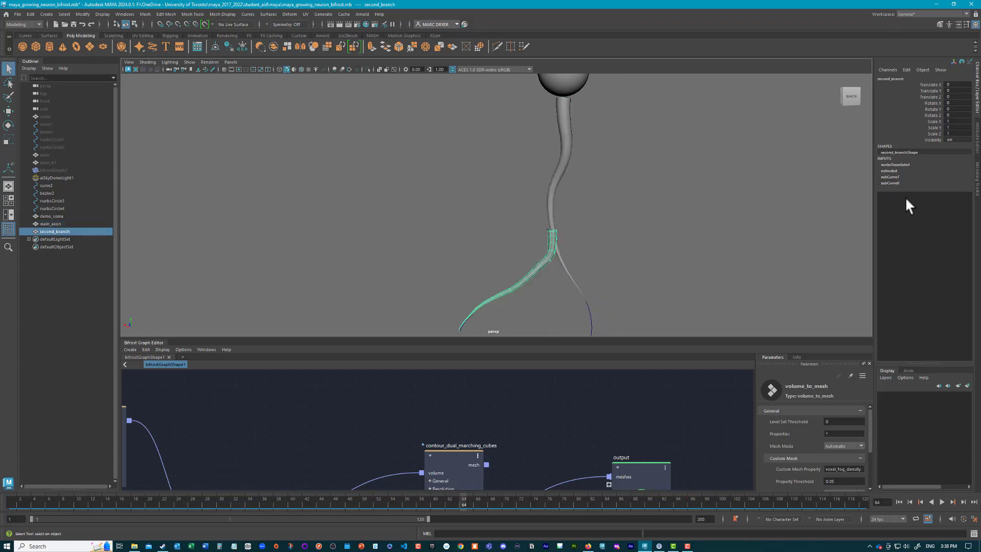
left_click(890, 183)
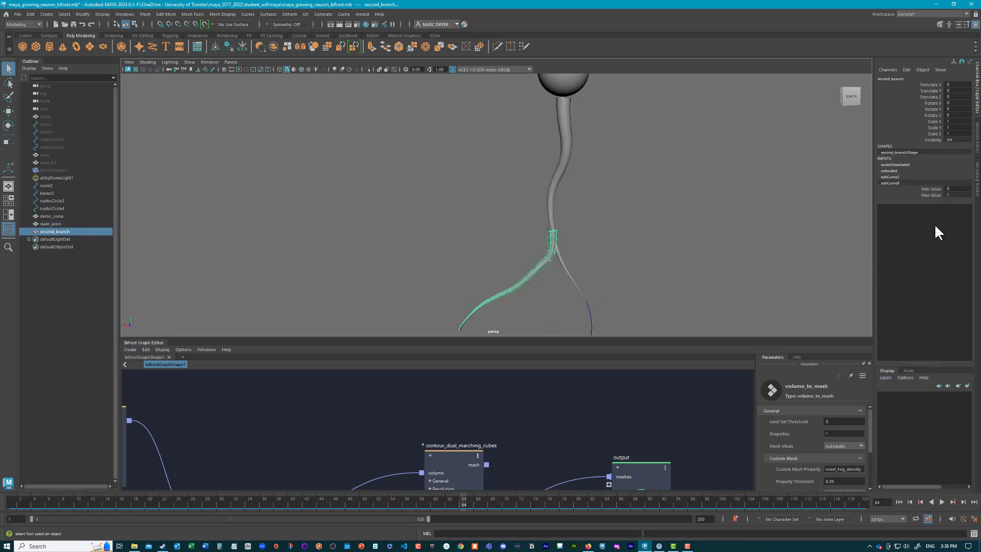
left_click(952, 195)
type("0.001")
key("Return")
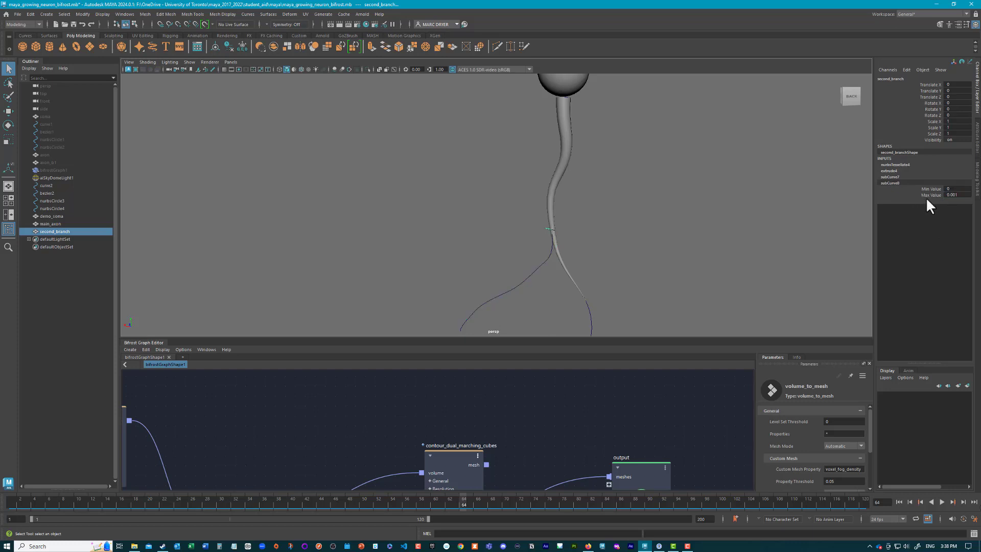
left_click(928, 194)
right_click(927, 194)
left_click(914, 207)
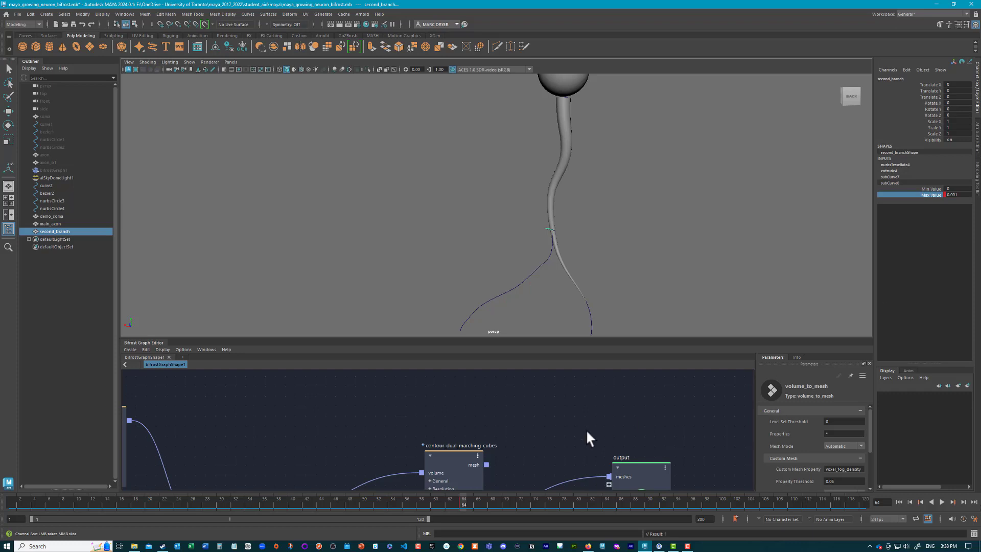
Step: Advance the animation to frame 104, set second_branch's subCurve8 Max Value to 1 and key it
key("alt+v")
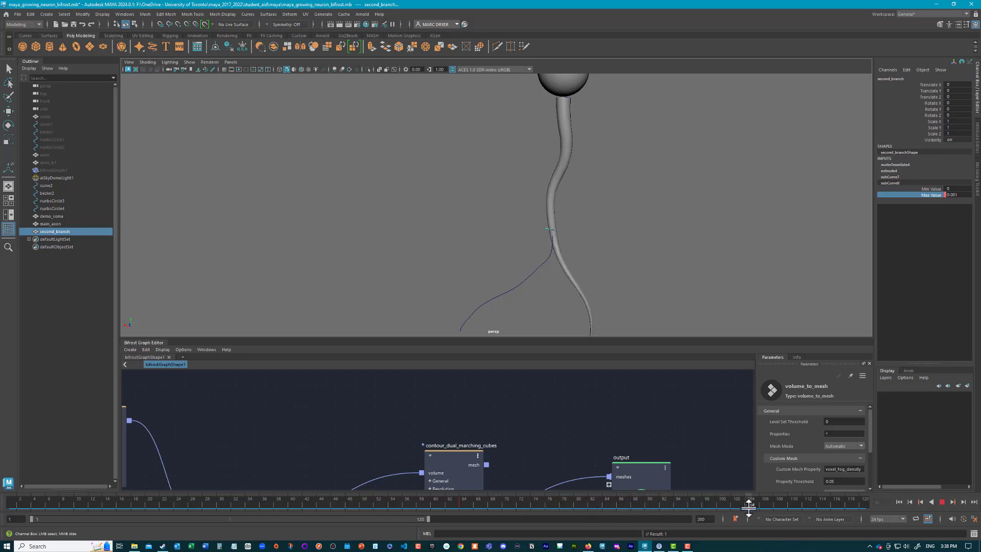
key("alt+v")
left_click(960, 195)
type("1")
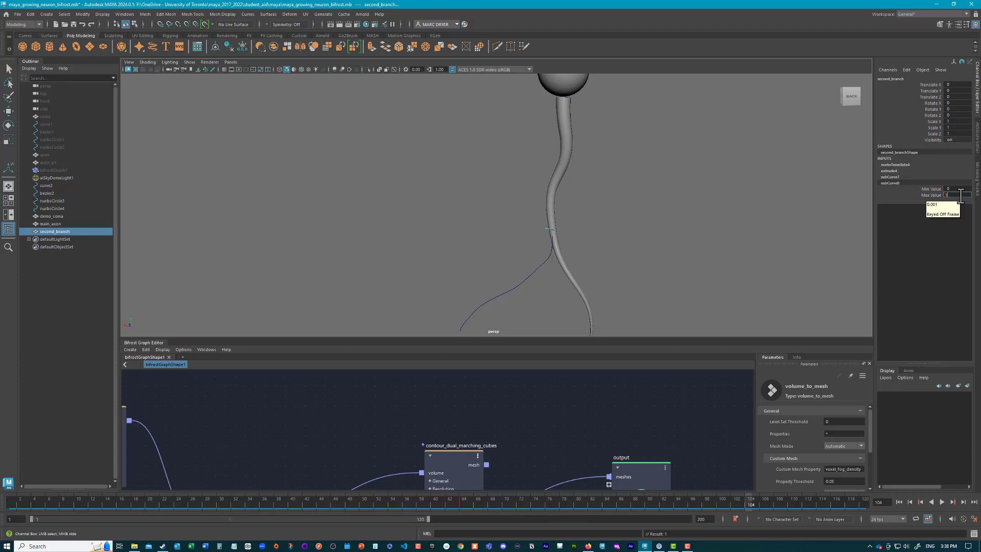
key("Return")
left_click(927, 195)
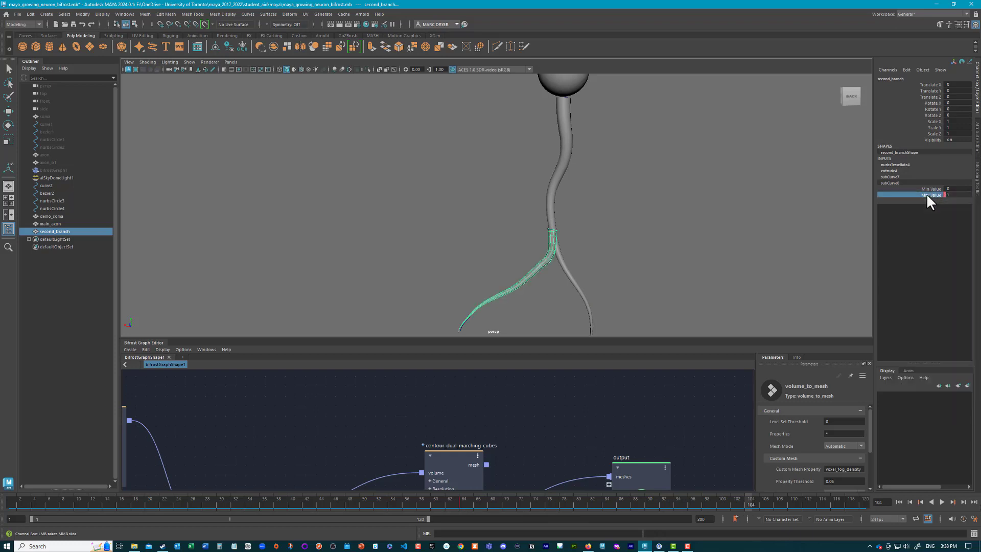
right_click(927, 193)
left_click(915, 208)
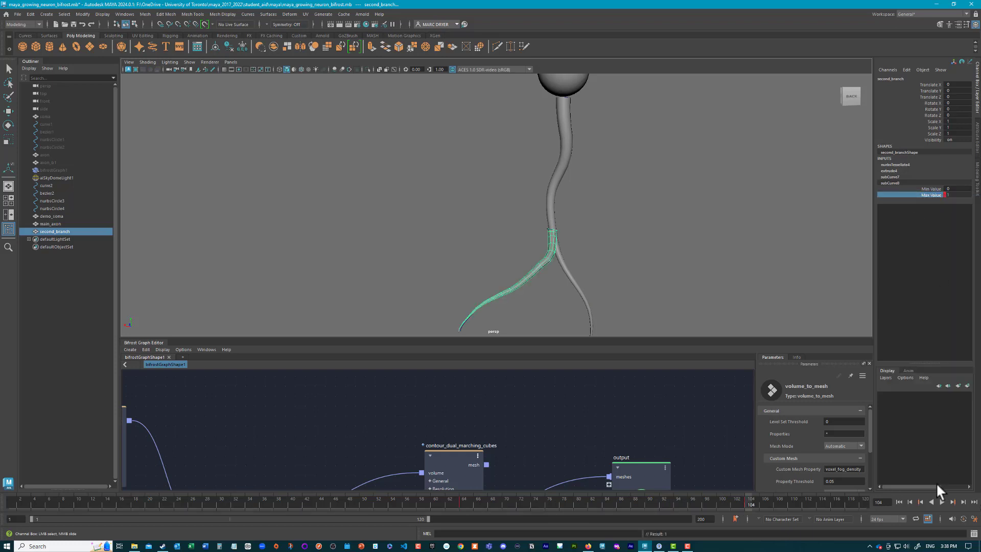
Step: Return to frame 1 and examine the shortened second branch's start at the fork, then the whole neuron
left_click(900, 503)
right_click_drag(724, 260, 587, 237, "alt")
right_click_drag(449, 225, 767, 283, "alt")
middle_click_drag(751, 271, 679, 236, "alt")
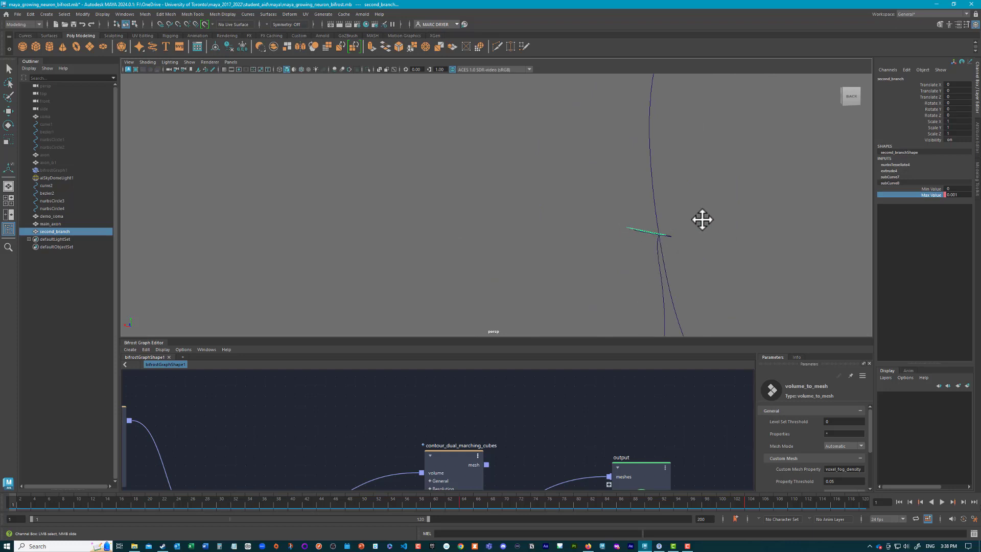
right_click_drag(735, 223, 410, 189, "alt")
right_click_drag(633, 219, 543, 212, "alt")
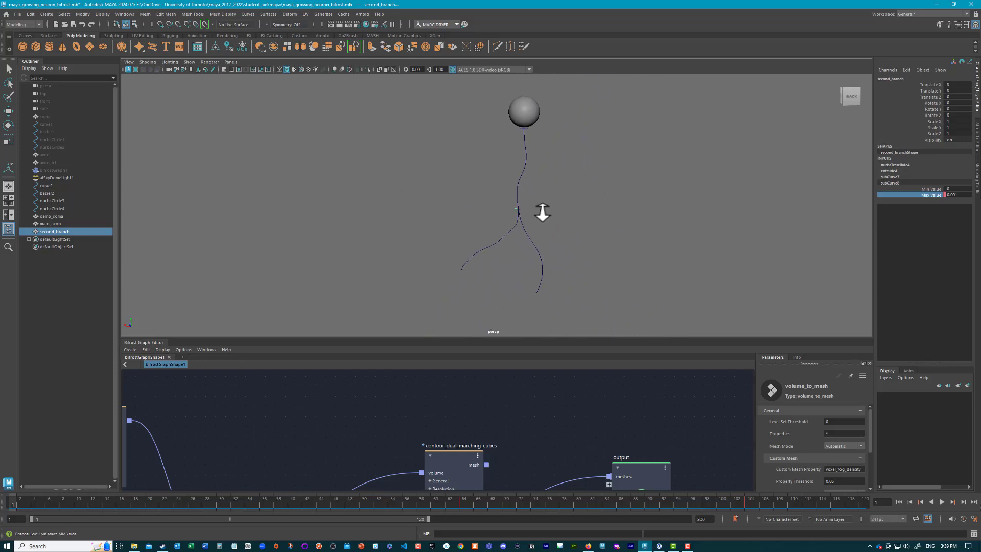
mouse_move(542, 210)
left_mouse_down("alt")
mouse_move(571, 209)
mouse_move(553, 208)
left_mouse_up("alt")
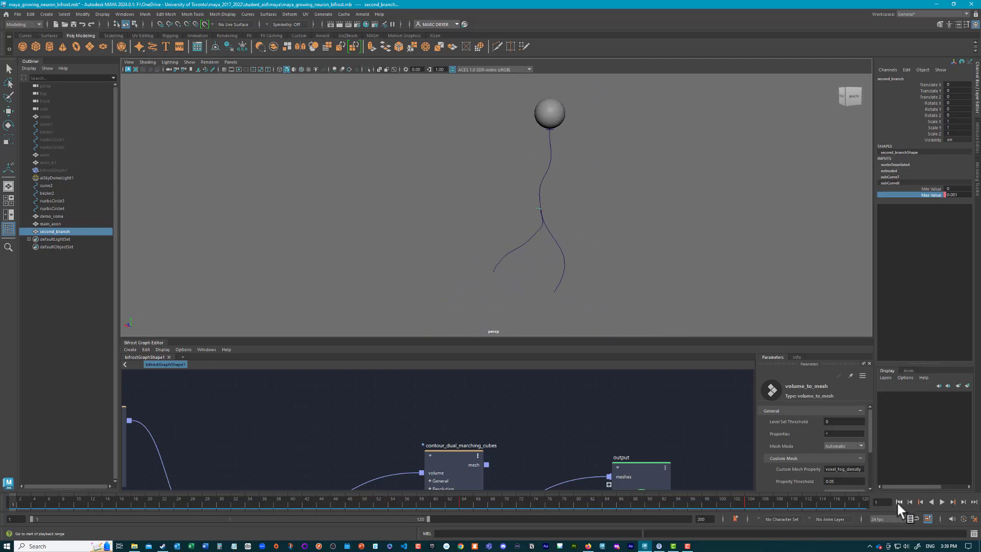
Step: Play the combined growth of the main axon and second branch from frame 1 twice, from slightly different angles
left_click(942, 502)
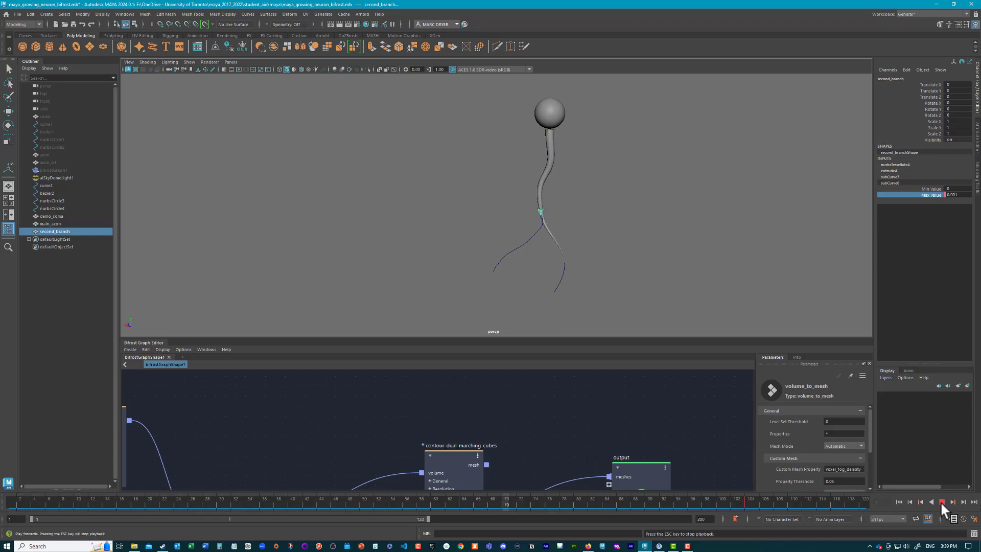
left_click(942, 502)
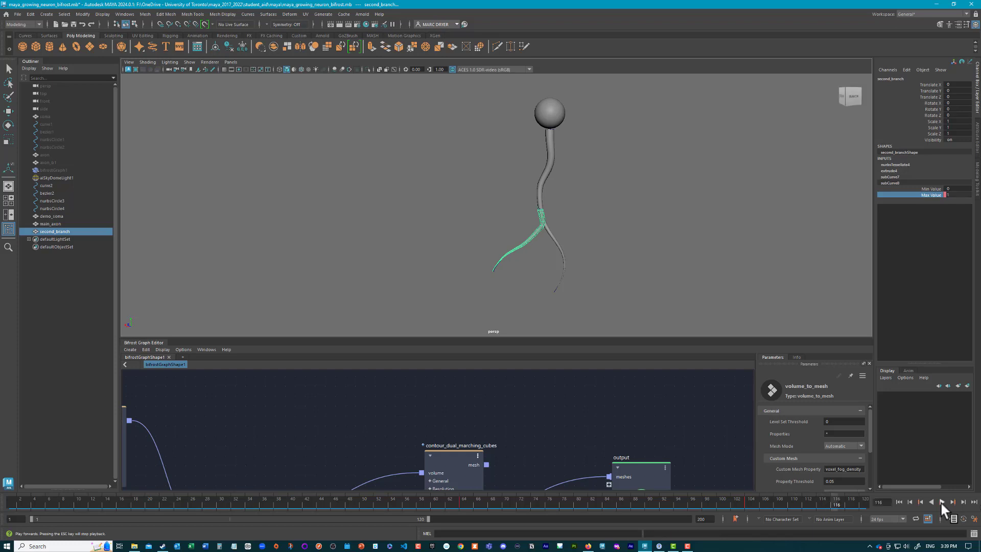
left_click(898, 502)
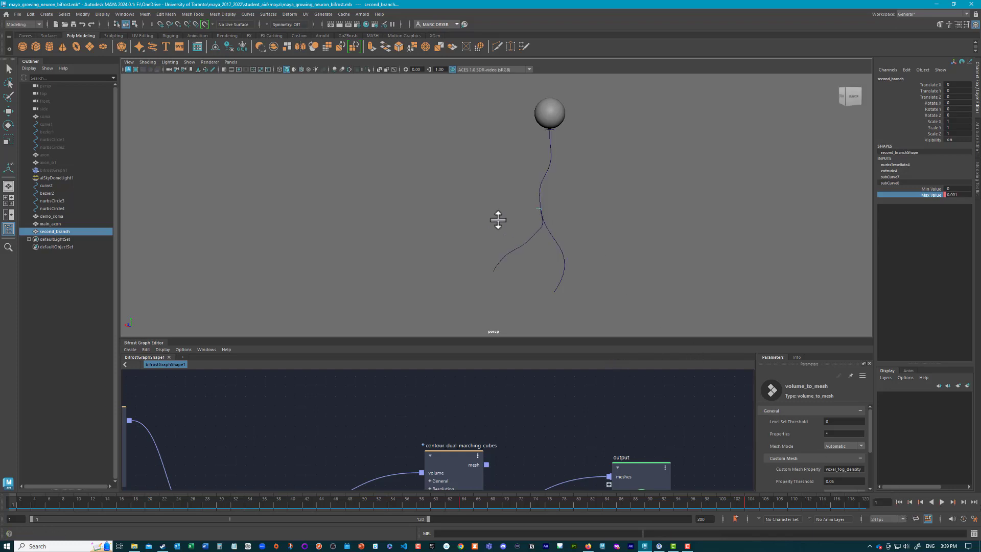
left_click_drag(498, 219, 526, 235, "alt")
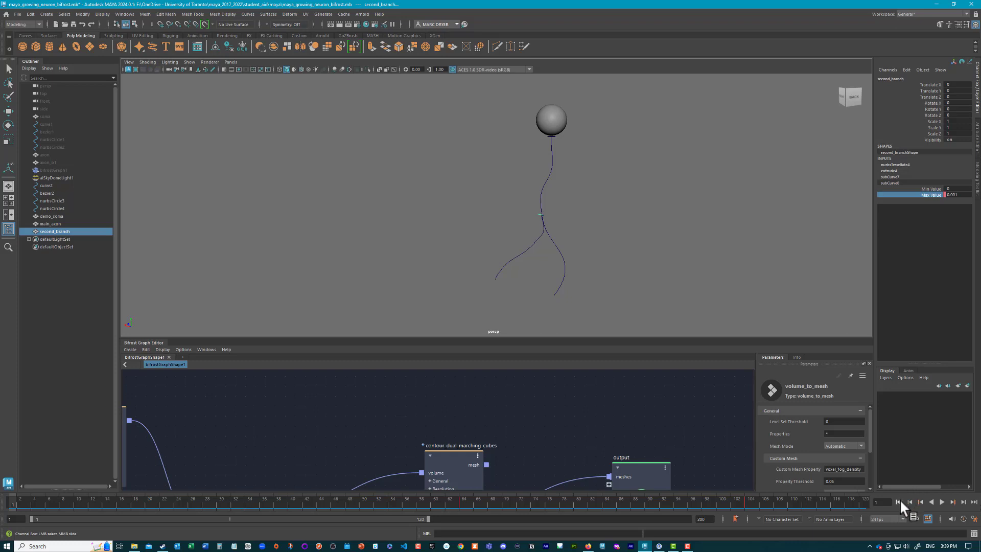
left_click(942, 502)
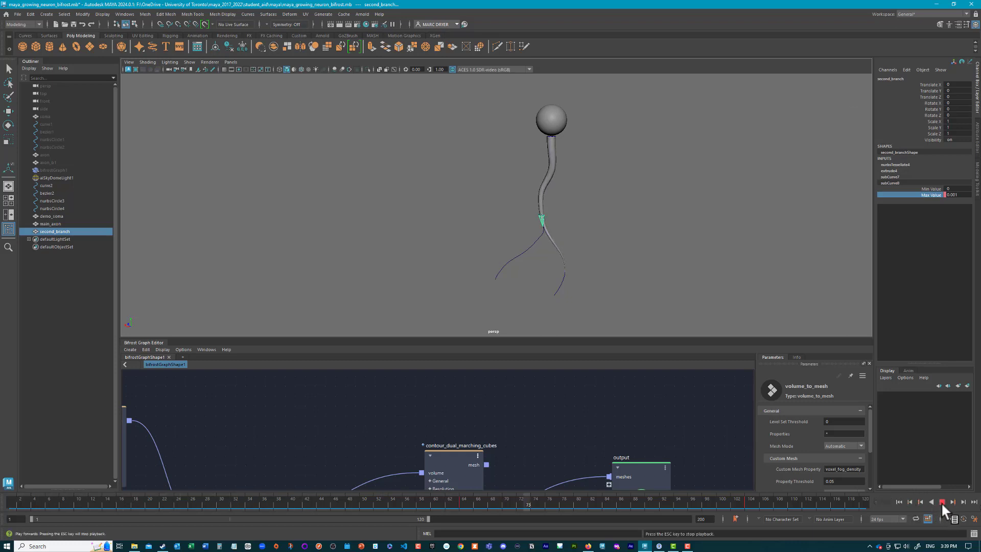
left_click(942, 502)
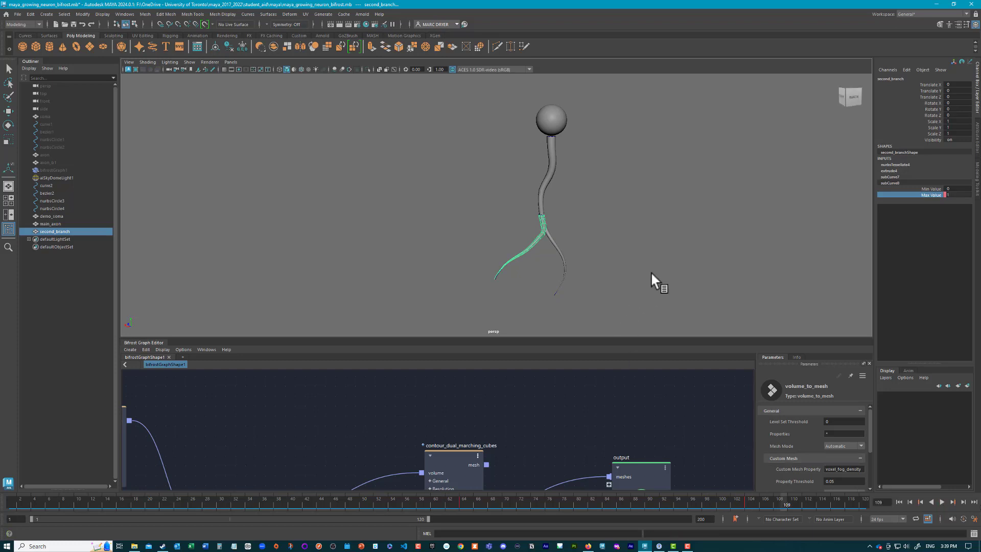